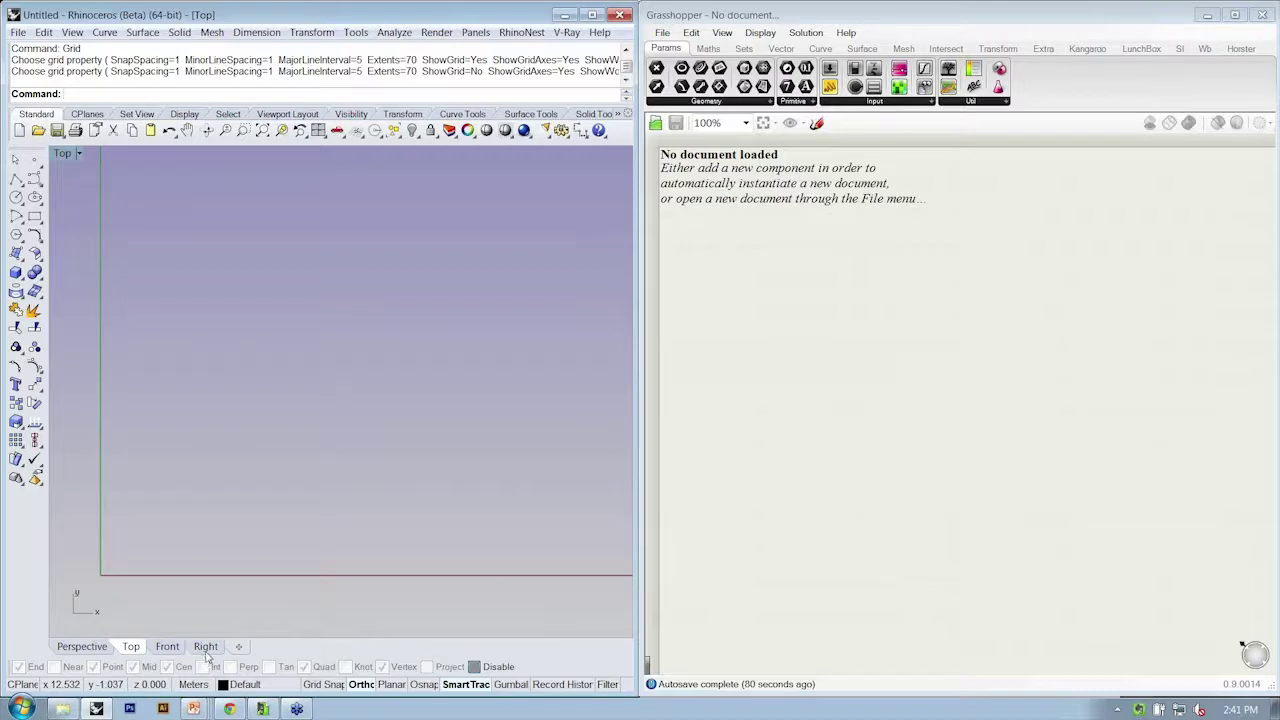
Step: Open the 1-1_CreatingPatterns definition file in Grasshopper
{"action": "left_click", "coordinate": [663, 33]}
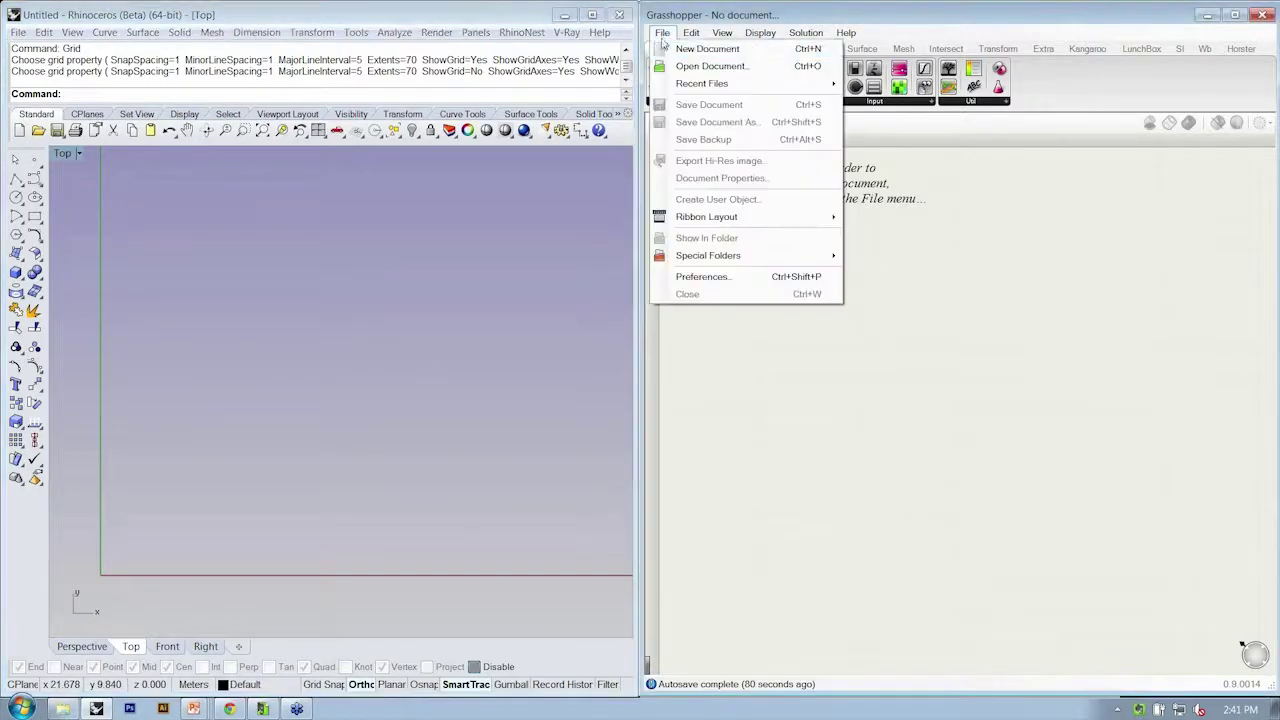
{"action": "left_click", "coordinate": [712, 63]}
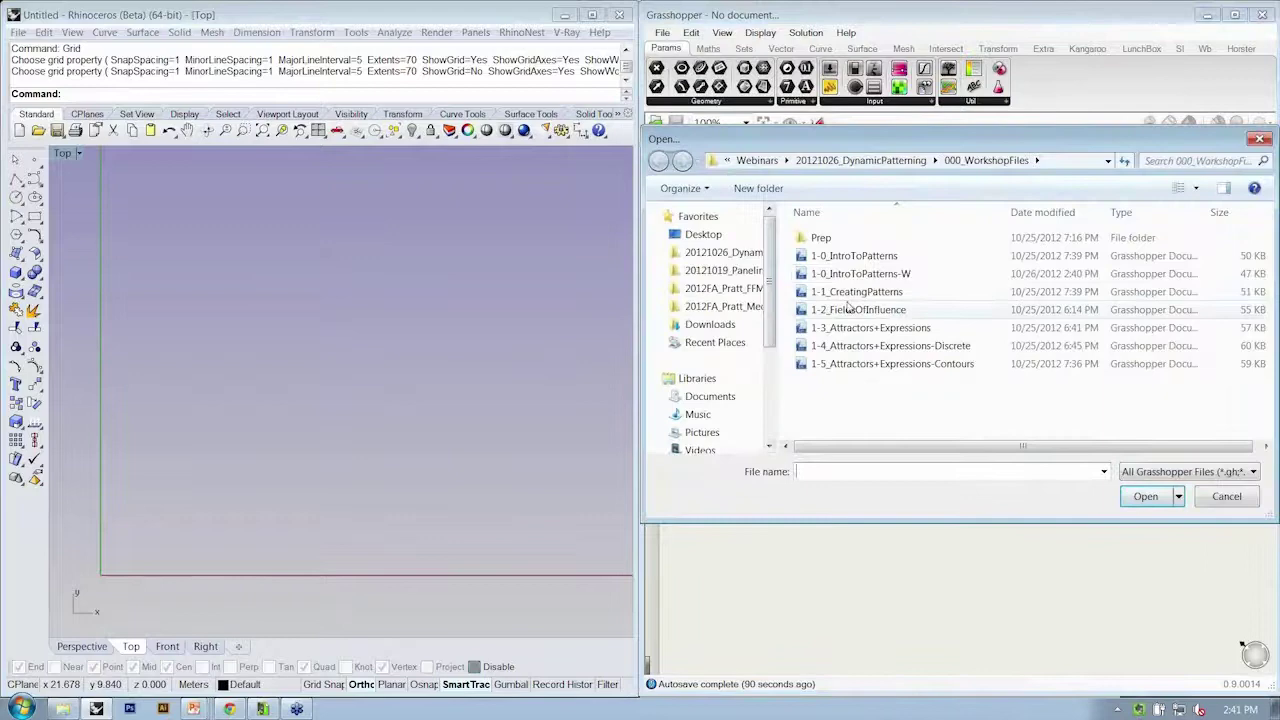
{"action": "left_click", "coordinate": [853, 292]}
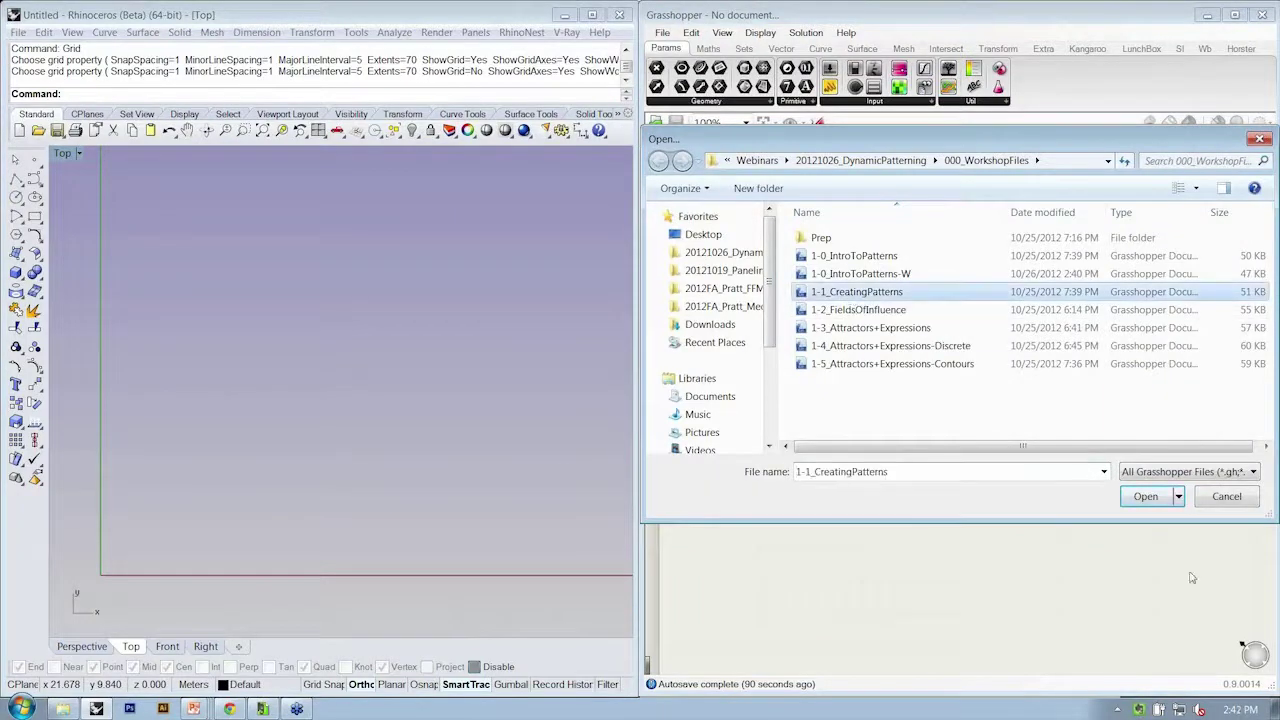
{"action": "left_click", "coordinate": [1146, 497]}
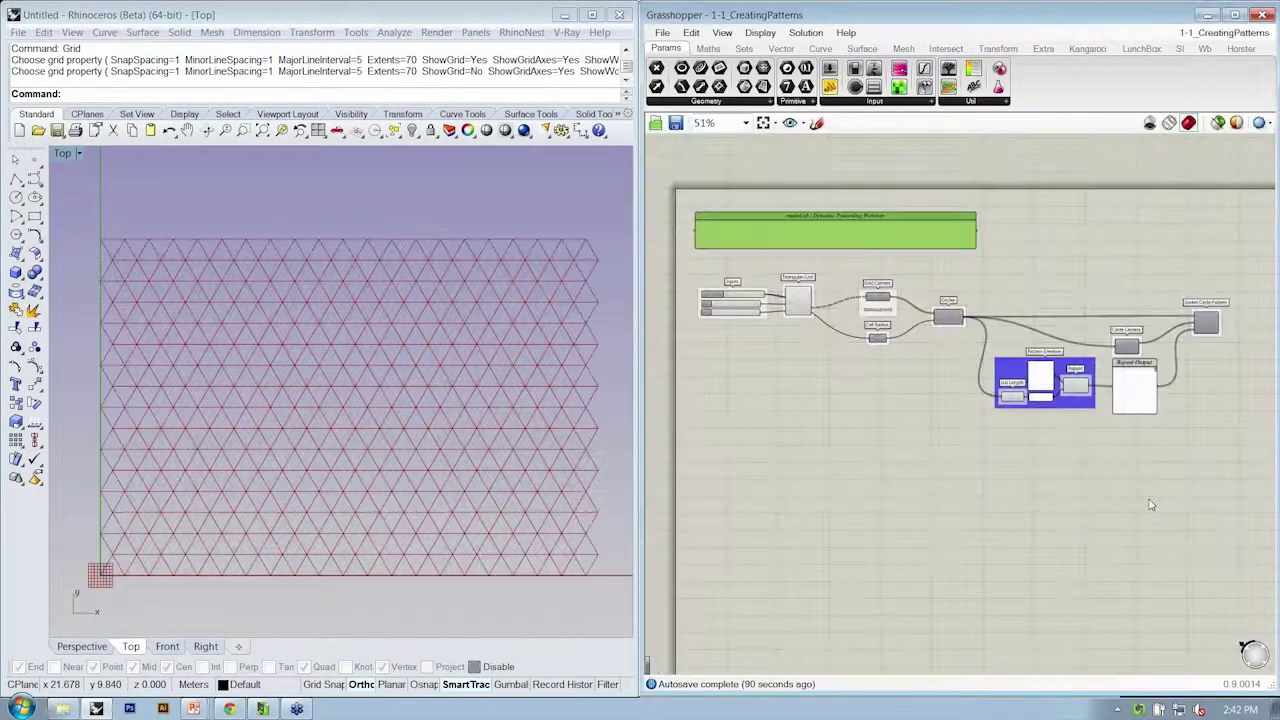
Step: Review the definition's components, including the Scaled Circle Pattern, by zooming and panning
{"action": "scroll", "coordinate": [915, 398], "scroll_direction": "up", "scroll_amount": 3}
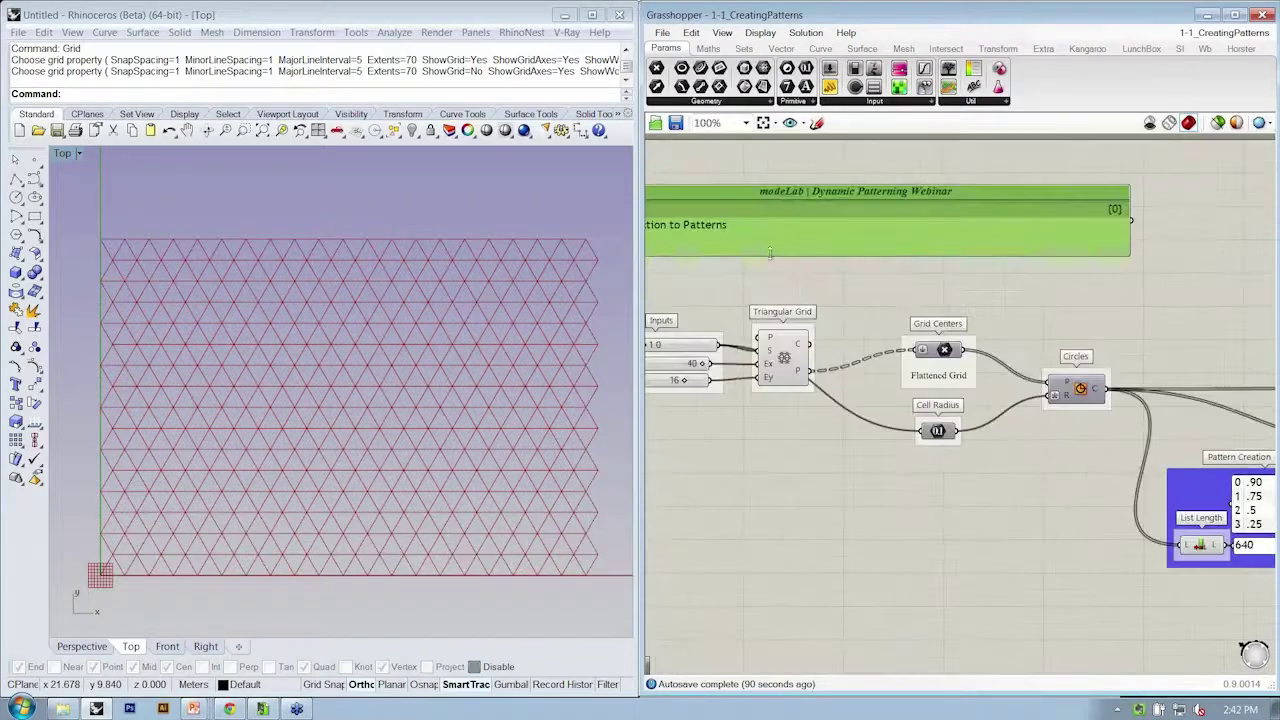
{"action": "scroll", "coordinate": [915, 398], "scroll_direction": "down", "scroll_amount": 3}
{"action": "scroll", "coordinate": [915, 398], "scroll_direction": "up", "scroll_amount": 1}
{"action": "scroll", "coordinate": [868, 313], "scroll_direction": "down", "scroll_amount": 2}
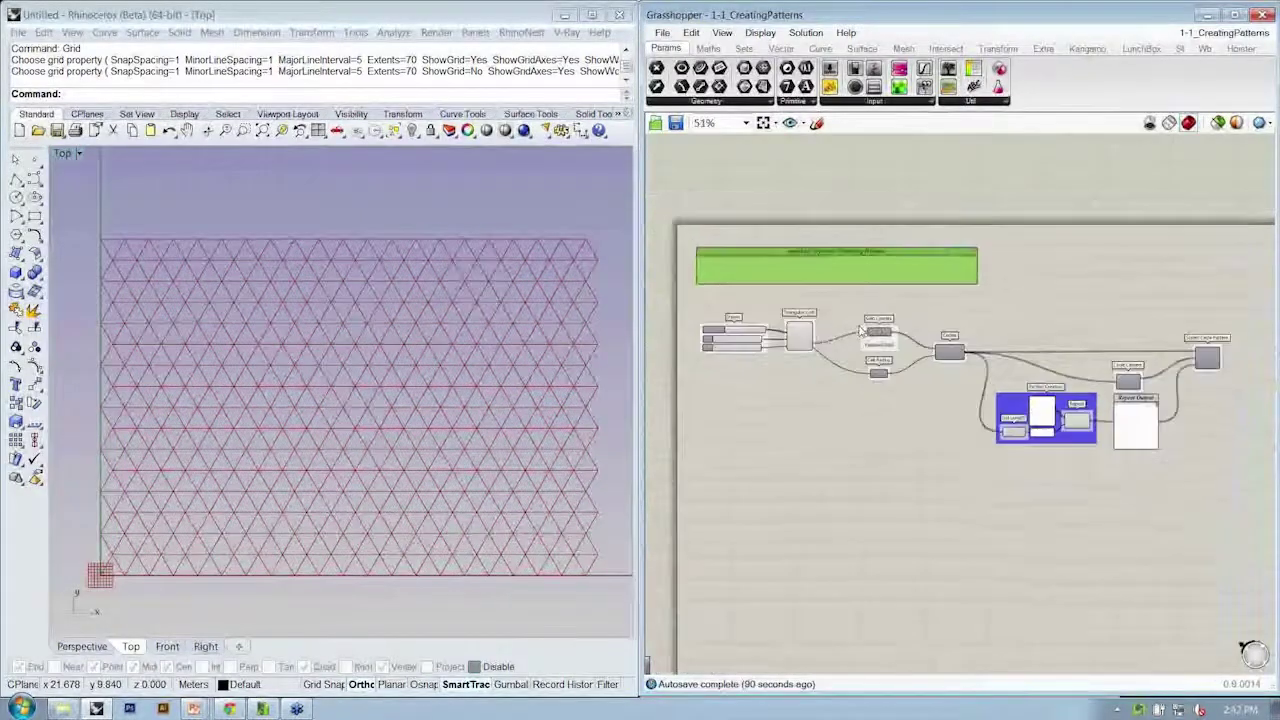
{"action": "left_click_drag", "start_coordinate": [696, 308], "coordinate": [997, 404]}
{"action": "scroll", "coordinate": [997, 404], "scroll_direction": "up", "scroll_amount": 4}
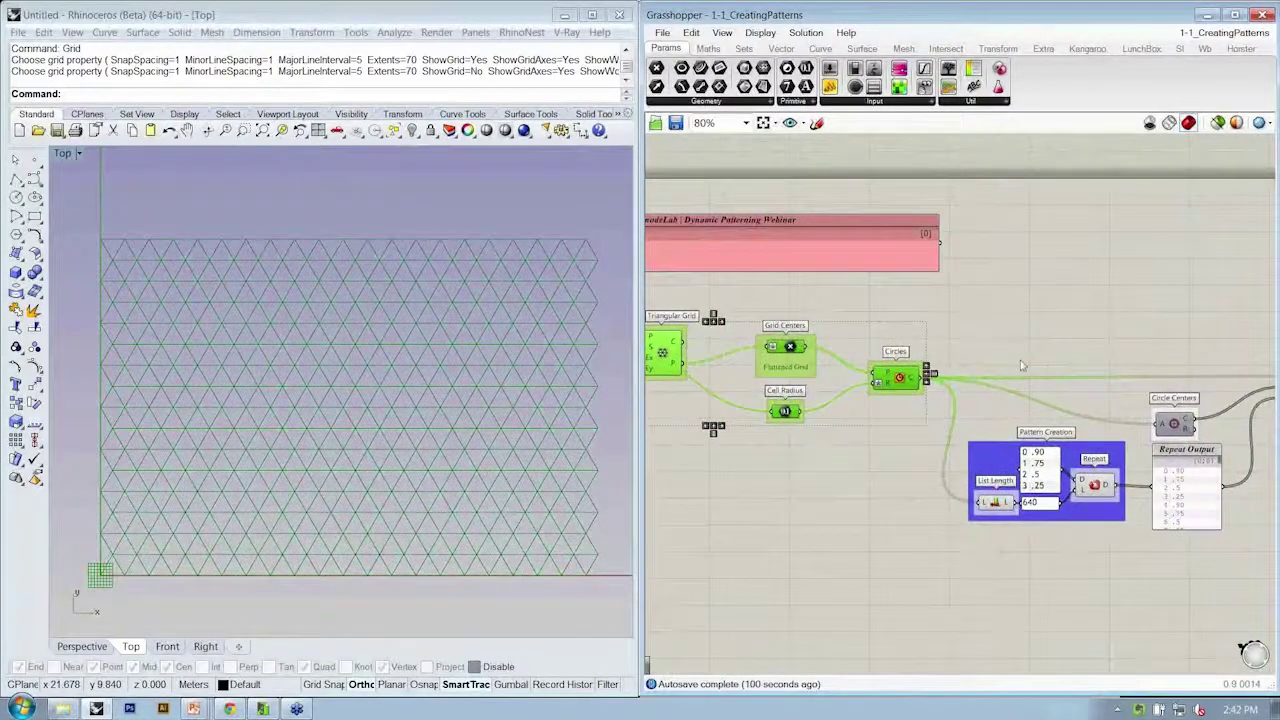
{"action": "right_click_drag", "start_coordinate": [978, 353], "coordinate": [826, 323]}
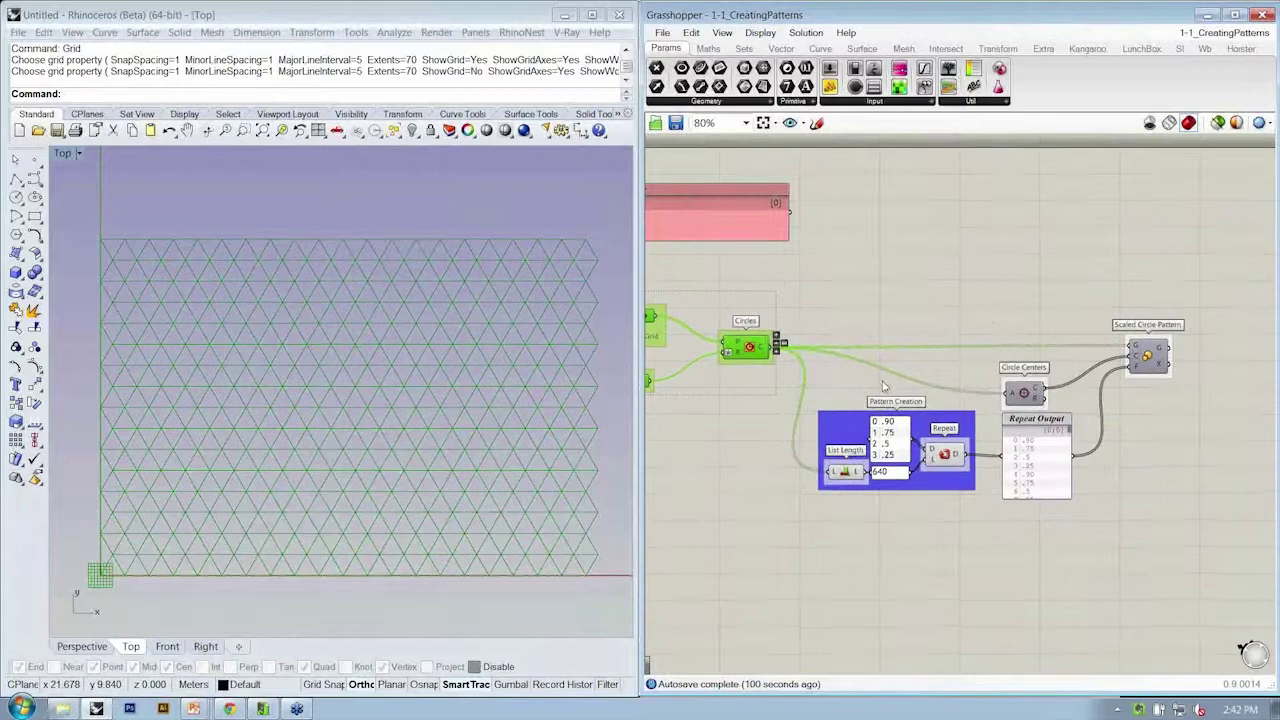
{"action": "left_click", "coordinate": [974, 532]}
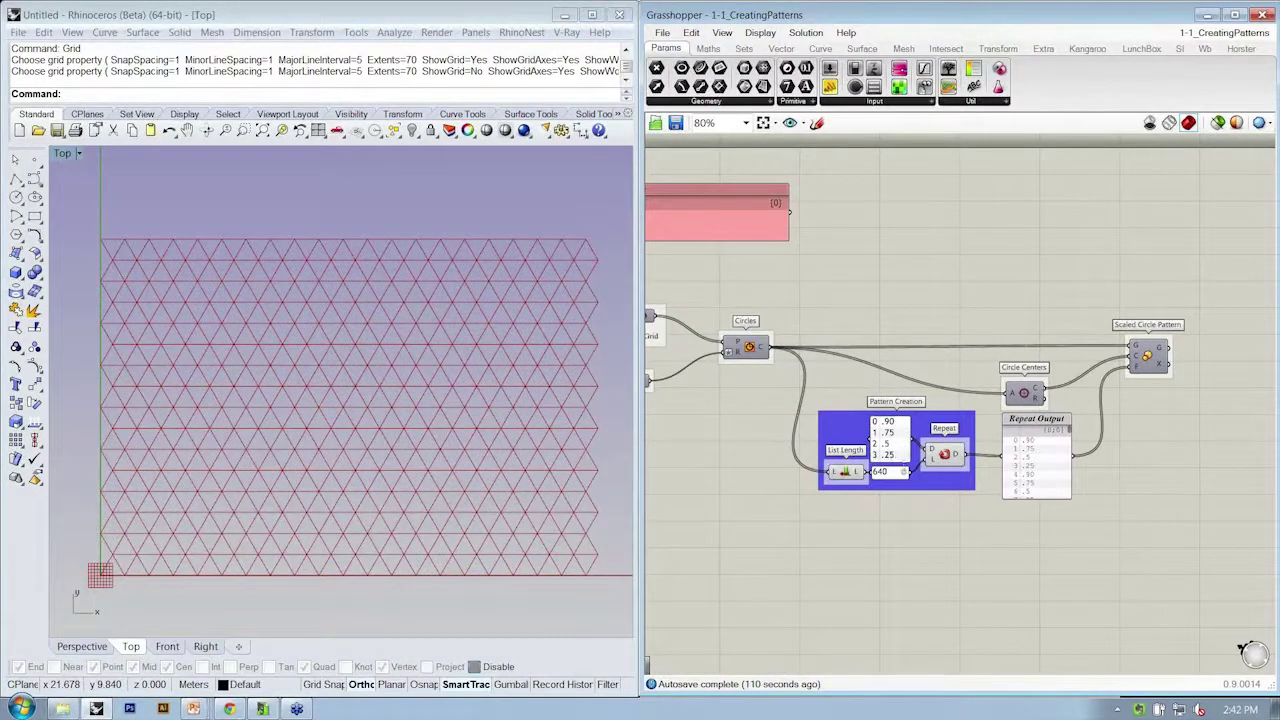
{"action": "scroll", "coordinate": [930, 385], "scroll_direction": "down", "scroll_amount": 1}
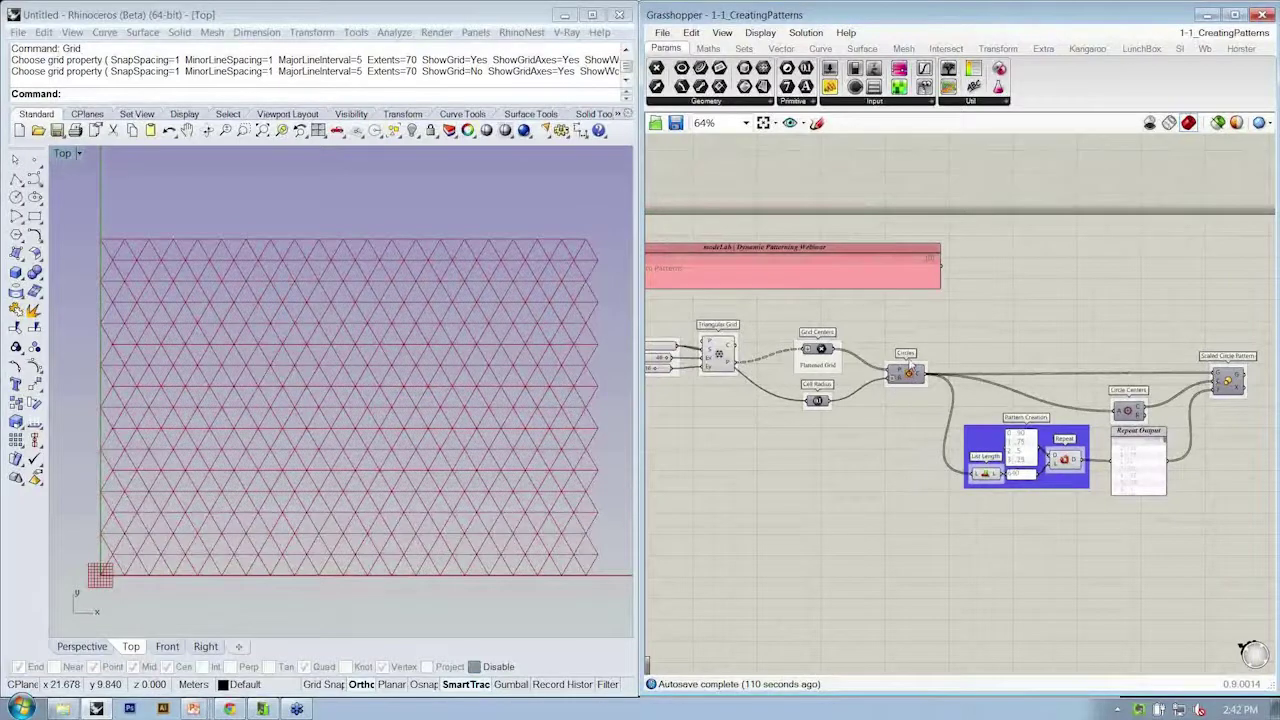
{"action": "scroll", "coordinate": [912, 372], "scroll_direction": "down", "scroll_amount": 1}
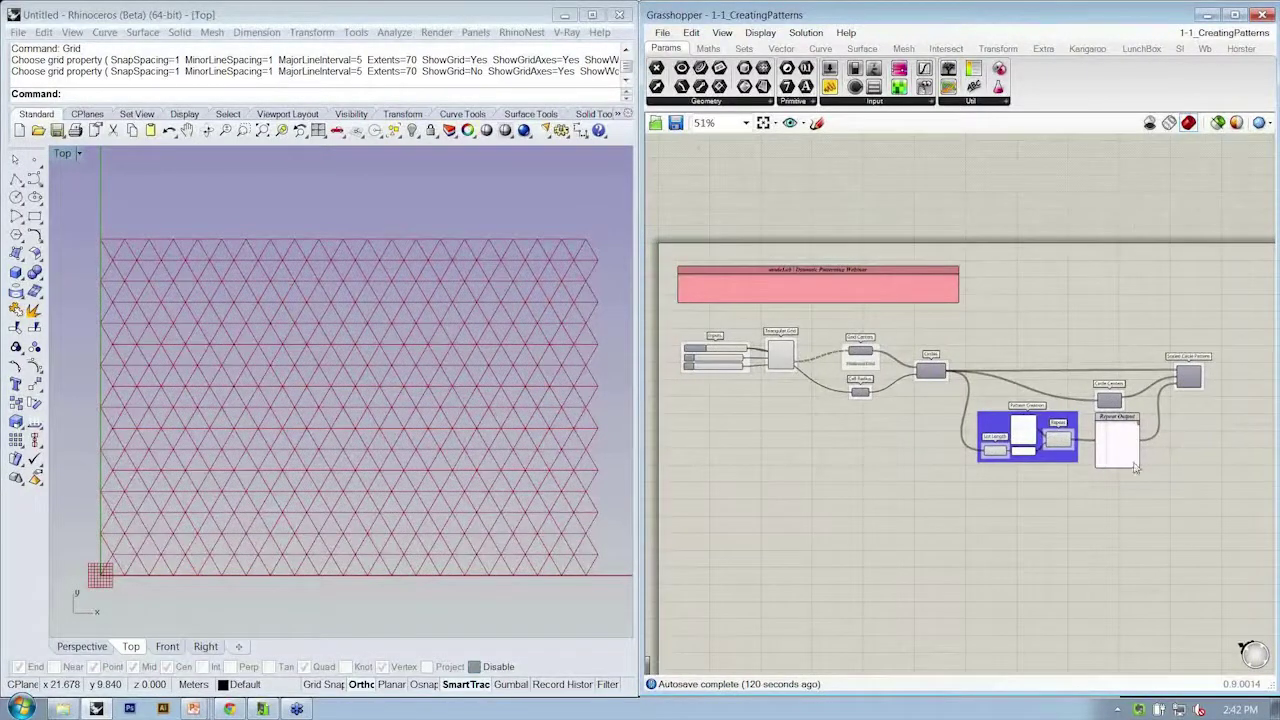
Step: Delete all components downstream of Triangular Grid, keeping the Inputs sliders and grid
{"action": "left_click_drag", "start_coordinate": [1234, 512], "coordinate": [828, 331]}
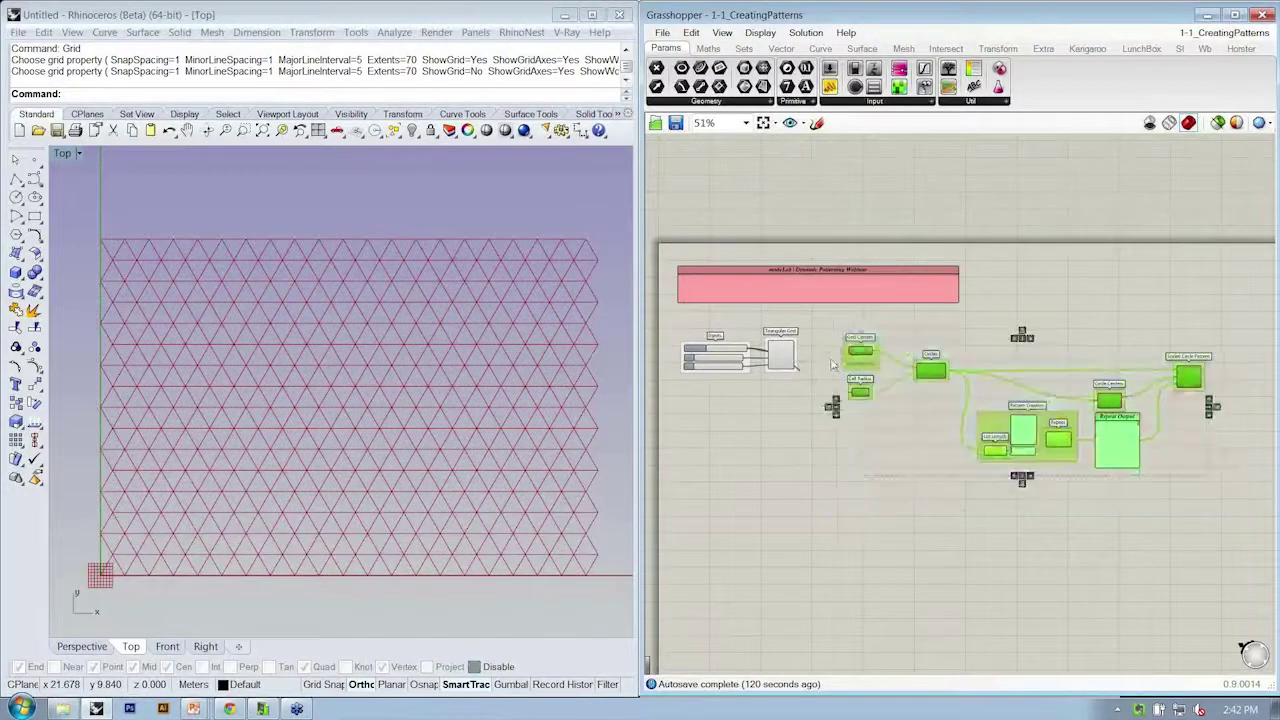
{"action": "scroll", "coordinate": [828, 331], "scroll_direction": "up", "scroll_amount": 3}
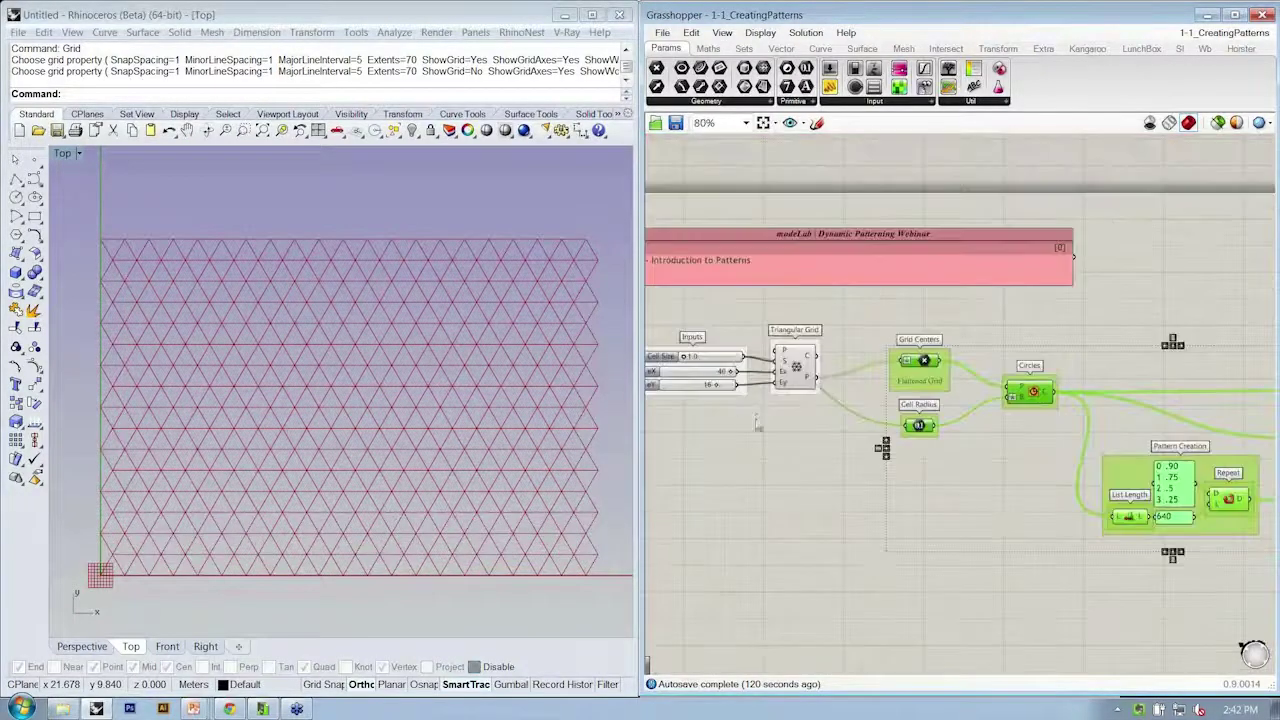
{"action": "scroll", "coordinate": [830, 310], "scroll_direction": "up", "scroll_amount": 4}
{"action": "right_click_drag", "start_coordinate": [830, 310], "coordinate": [877, 307]}
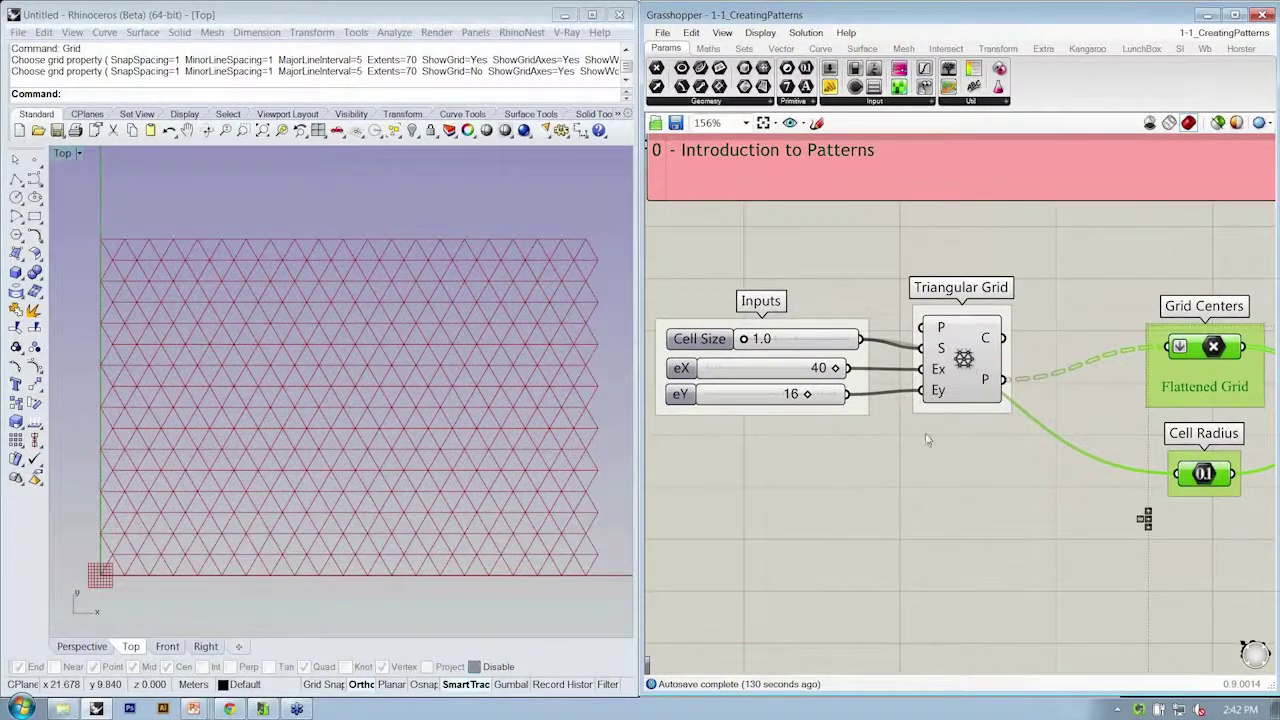
{"action": "scroll", "coordinate": [850, 418], "scroll_direction": "down", "scroll_amount": 7}
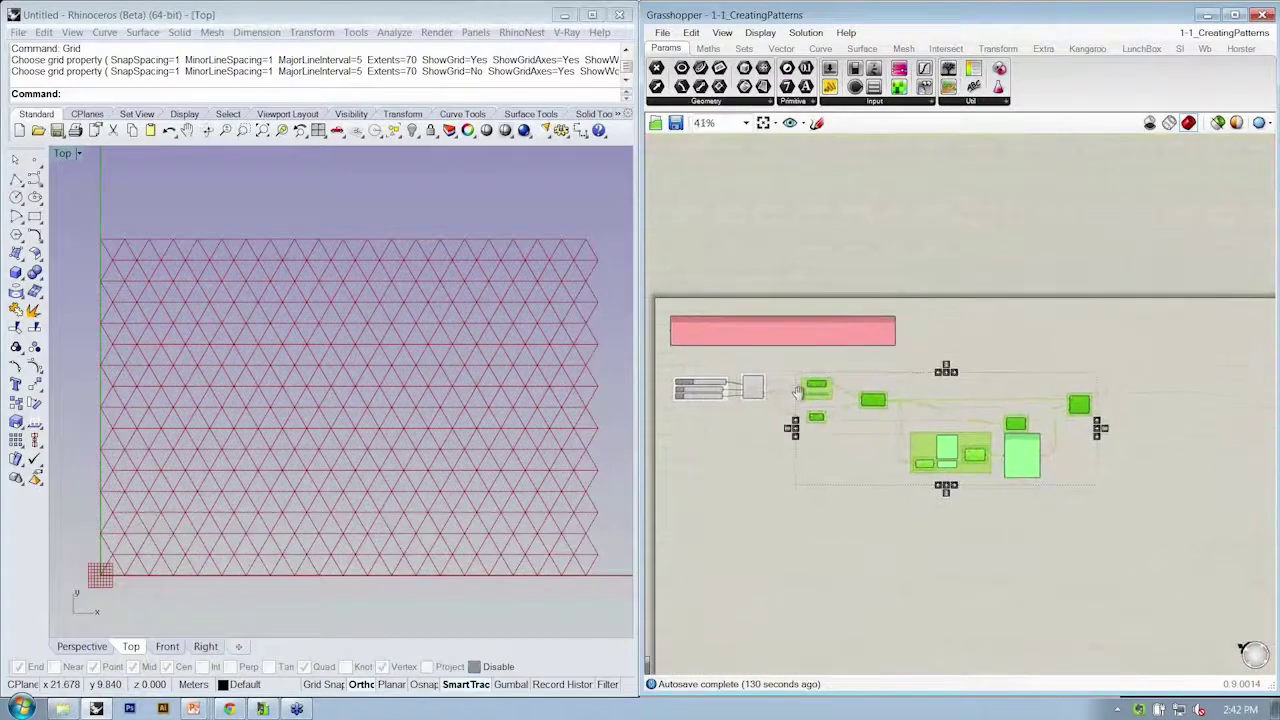
{"action": "scroll", "coordinate": [817, 399], "scroll_direction": "up", "scroll_amount": 2}
{"action": "key", "text": "Delete"}
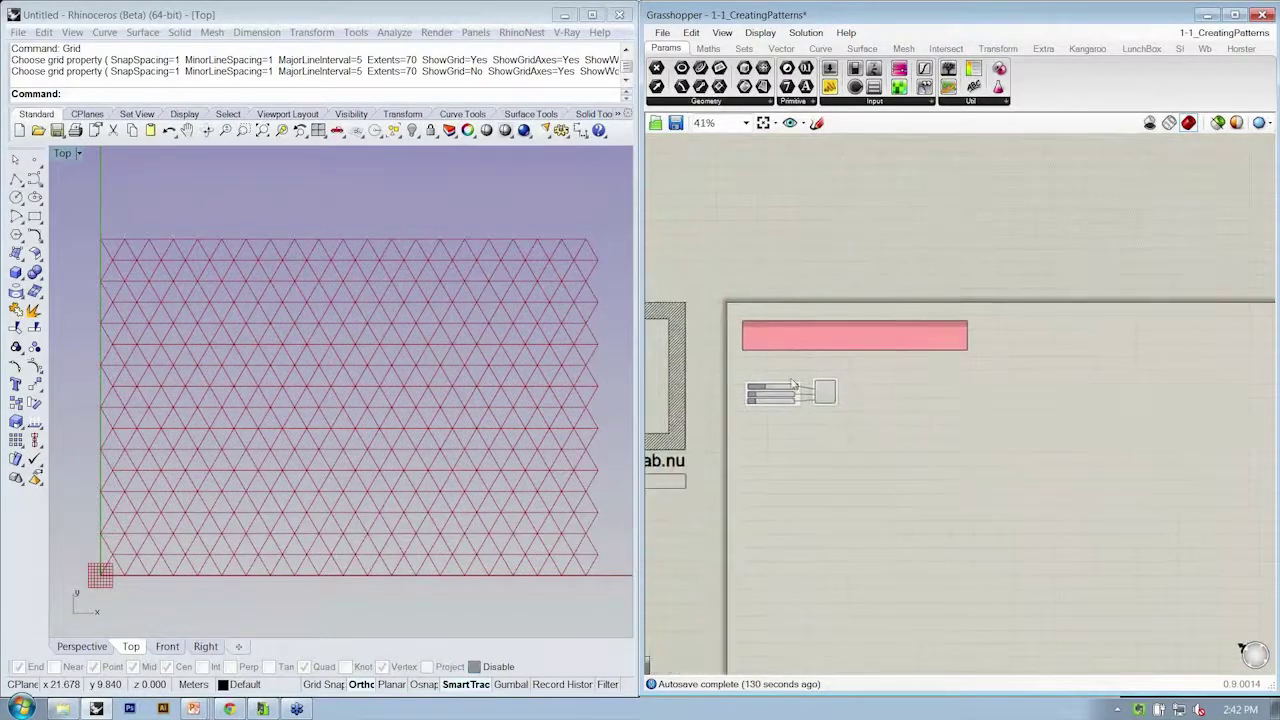
{"action": "scroll", "coordinate": [817, 399], "scroll_direction": "up", "scroll_amount": 4}
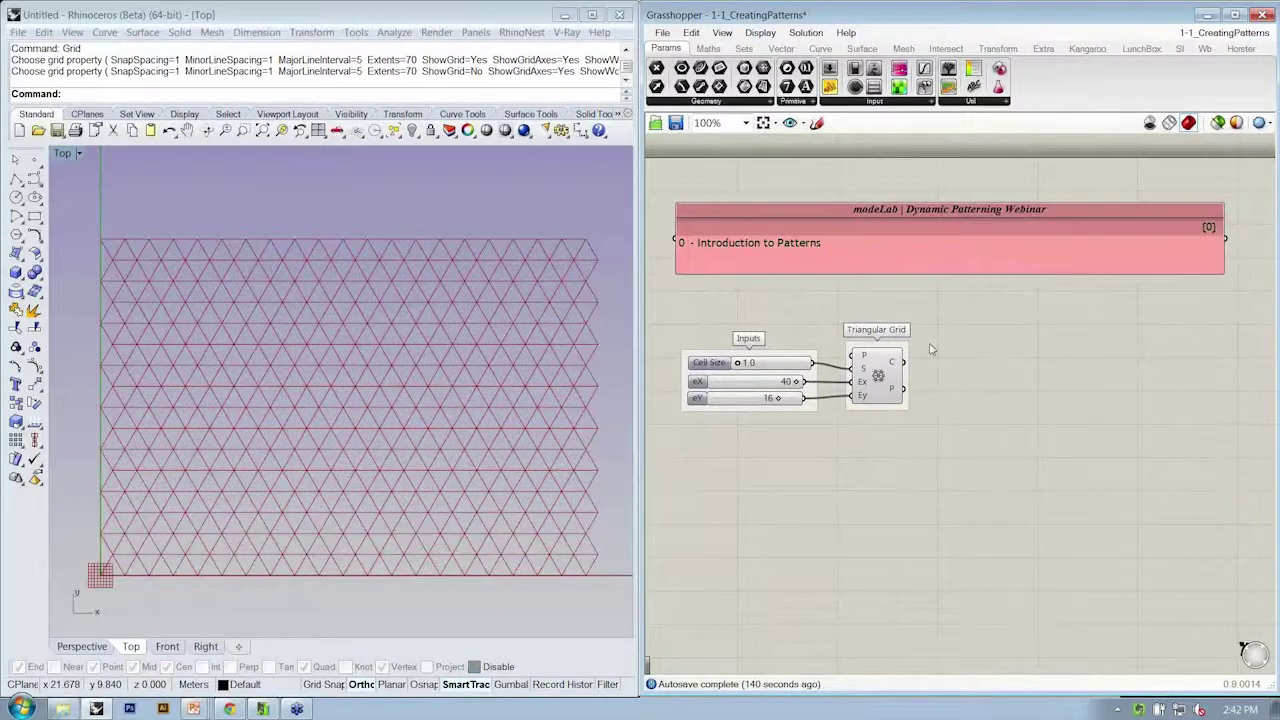
Step: Save the trimmed definition as a copy named 1-1_CreatingPatterns-W
{"action": "key", "text": "ctrl+shift+s"}
{"action": "key", "text": "End"}
{"action": "type", "text": "-w"}
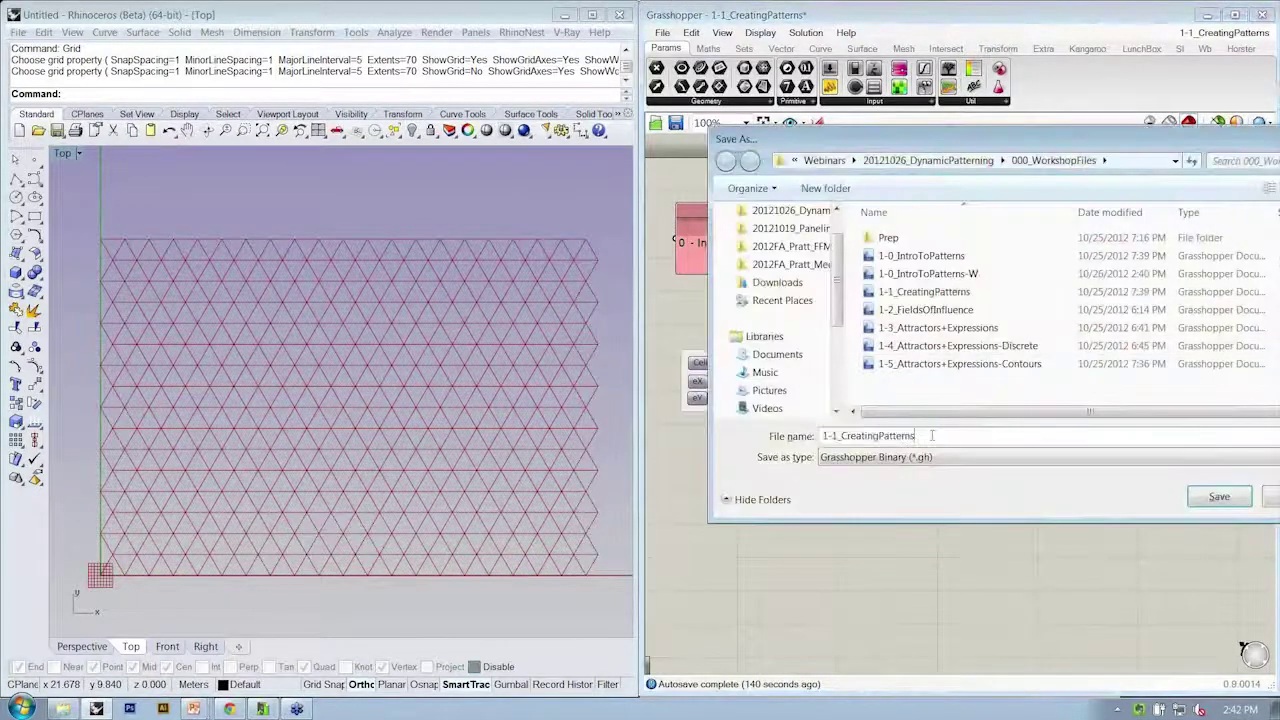
{"action": "key", "text": "Return"}
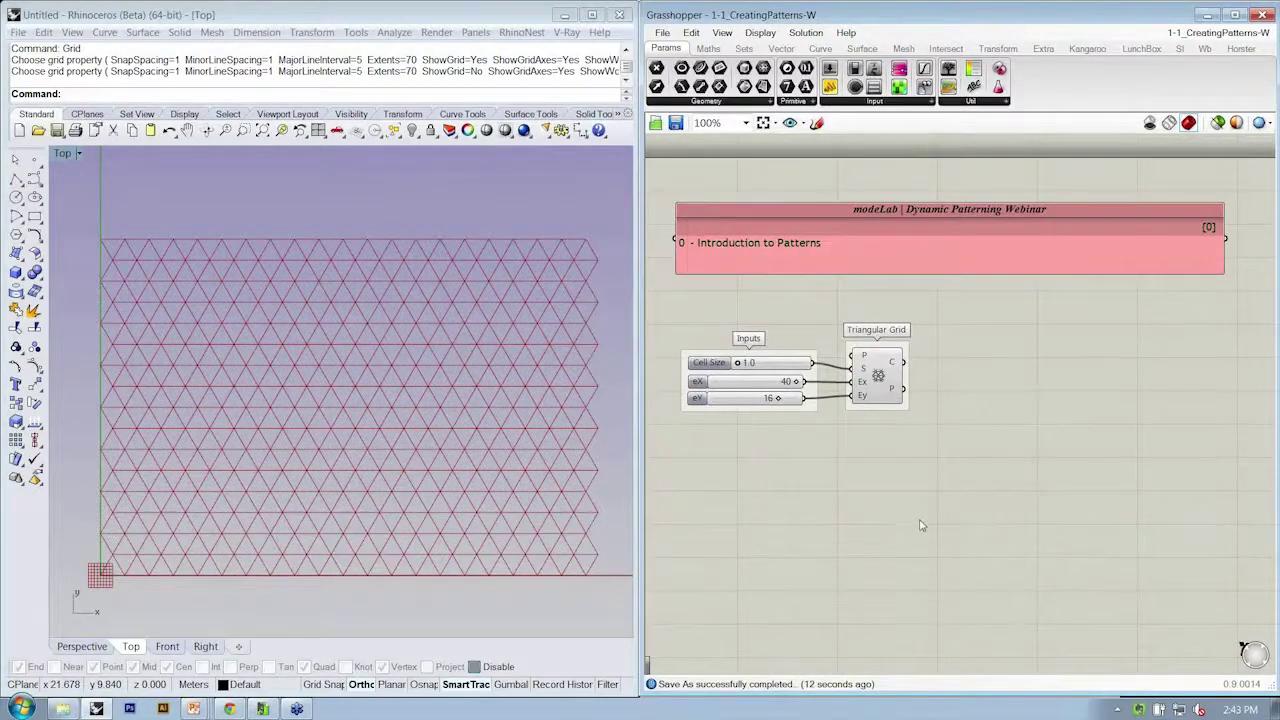
Step: Browse the grid component types in the Vector tab's Grid dropdown
{"action": "right_click_drag", "start_coordinate": [923, 528], "coordinate": [906, 386]}
{"action": "scroll", "coordinate": [906, 386], "scroll_direction": "up", "scroll_amount": 3}
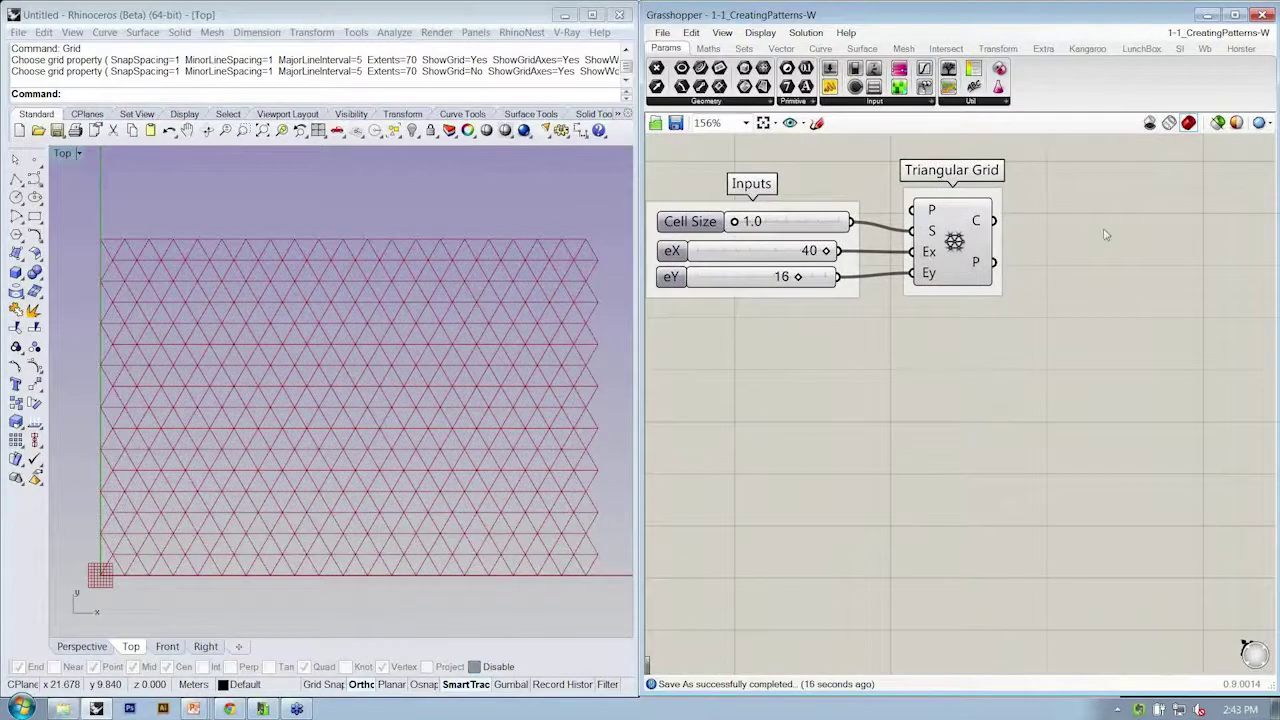
{"action": "left_click", "coordinate": [789, 49]}
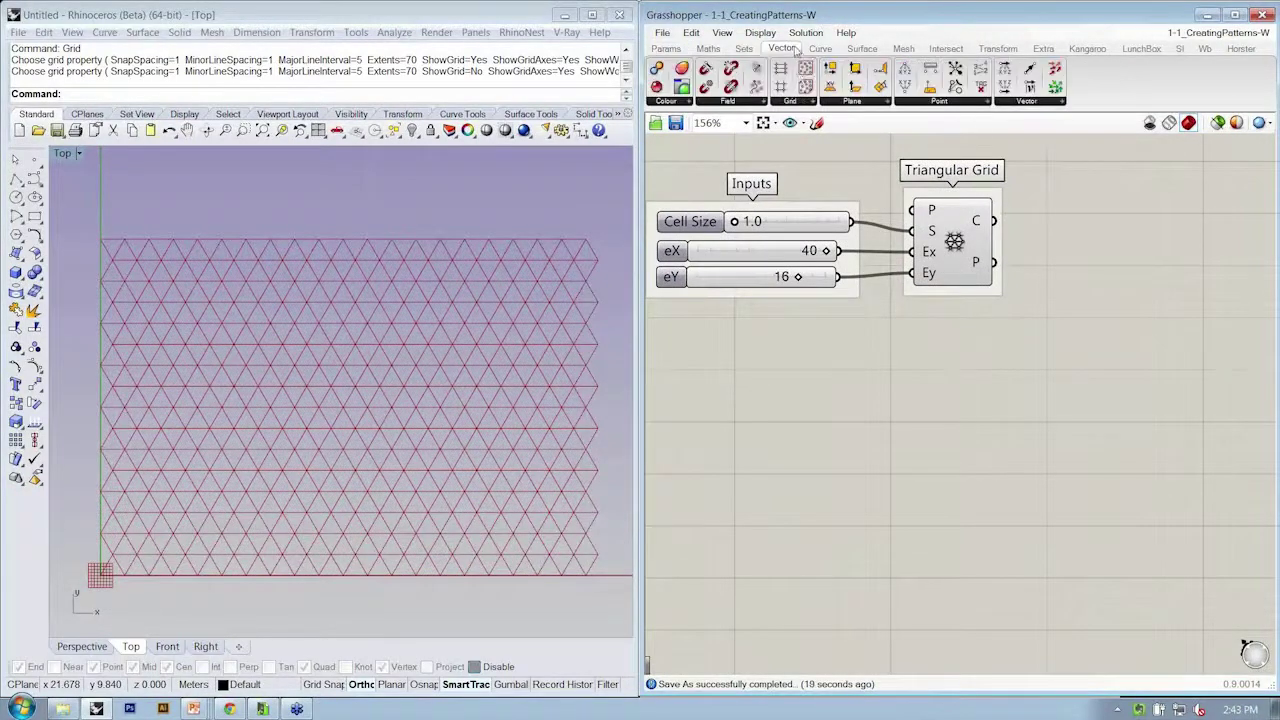
{"action": "left_click", "coordinate": [790, 101]}
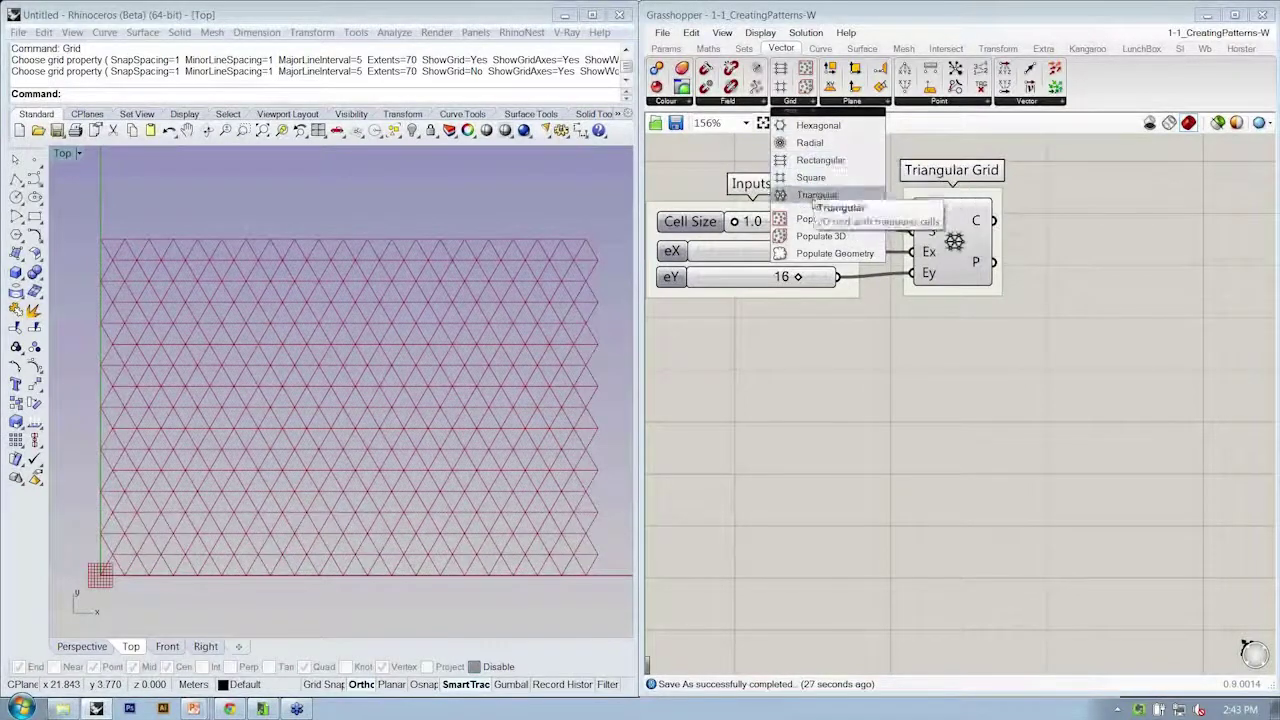
{"action": "left_click", "coordinate": [897, 377]}
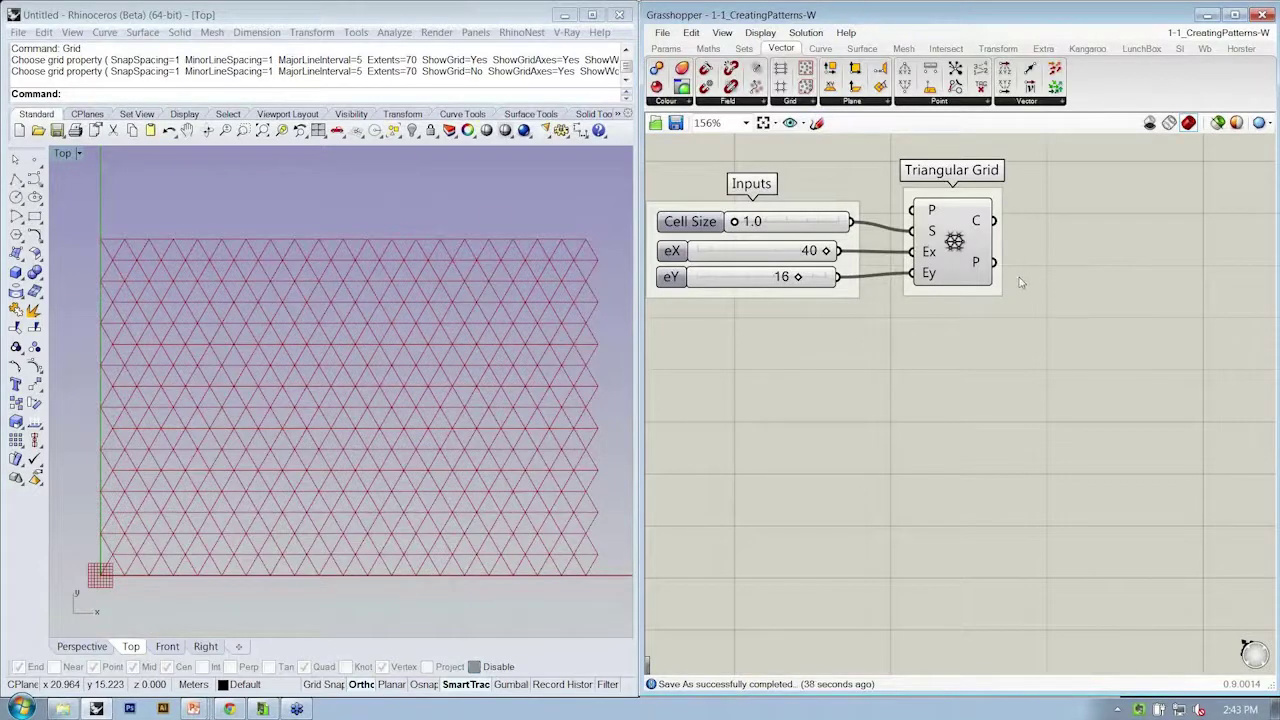
Step: Centre the canvas on Triangular Grid and inspect its 640-point P output
{"action": "right_click_drag", "start_coordinate": [1022, 285], "coordinate": [1020, 287]}
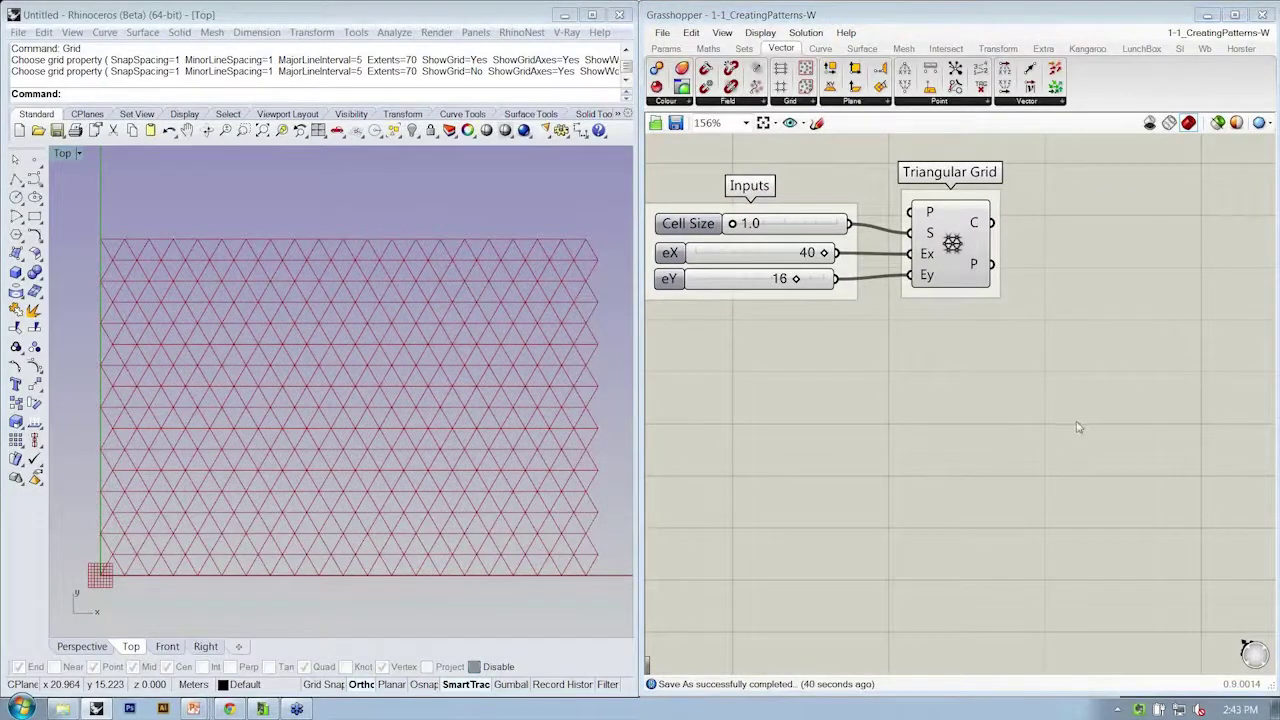
{"action": "scroll", "coordinate": [1028, 355], "scroll_direction": "down", "scroll_amount": 1}
{"action": "right_click_drag", "start_coordinate": [1103, 347], "coordinate": [1043, 420]}
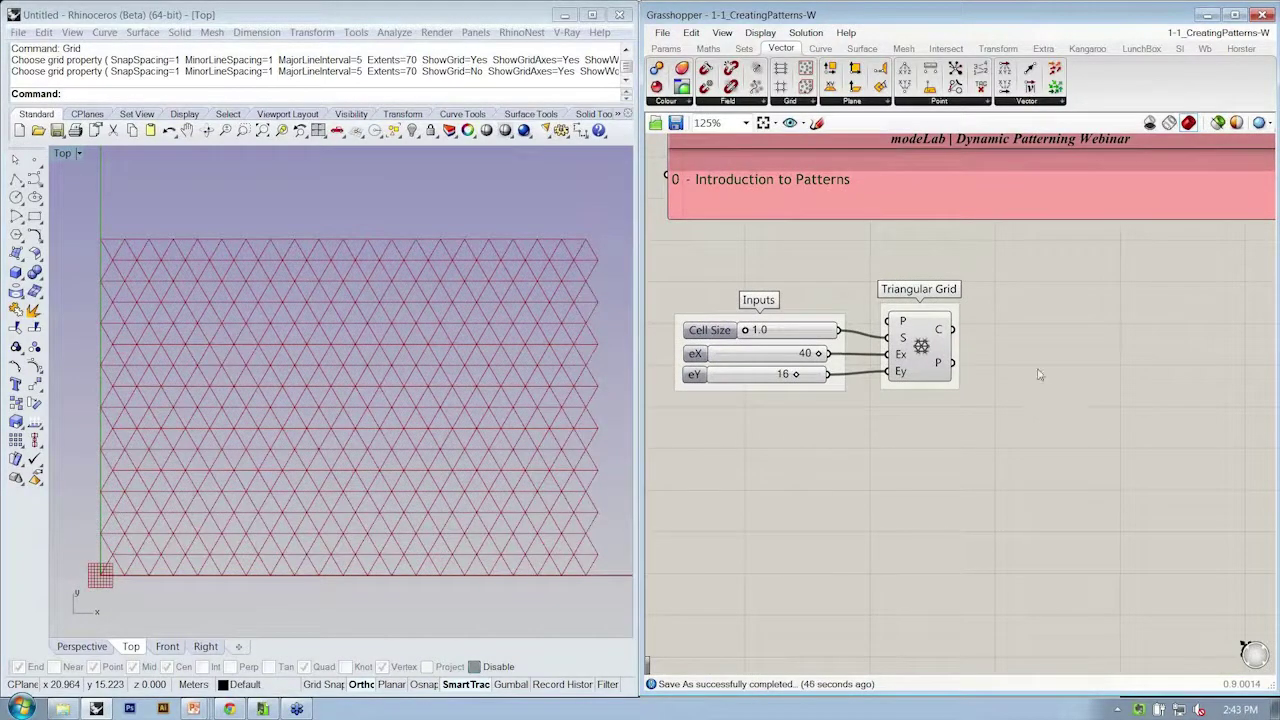
{"action": "right_click_drag", "start_coordinate": [1110, 390], "coordinate": [1046, 371]}
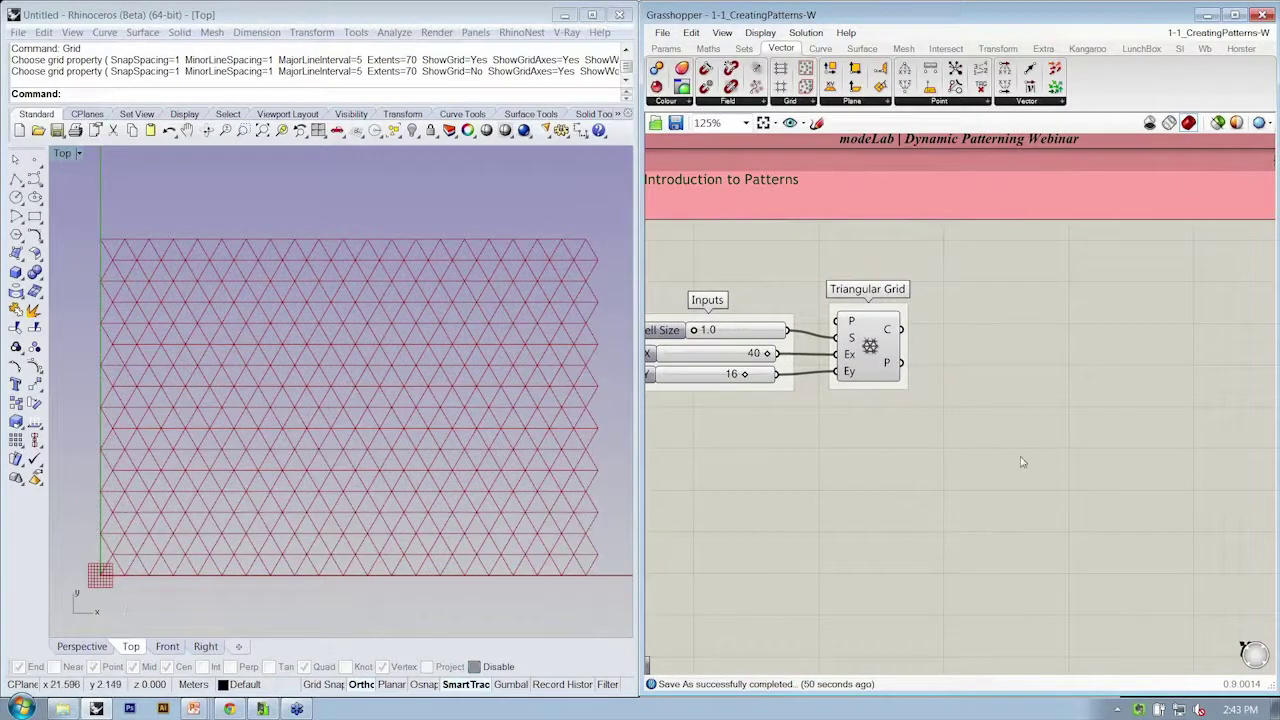
{"action": "right_click_drag", "start_coordinate": [974, 392], "coordinate": [921, 400]}
{"action": "scroll", "coordinate": [908, 408], "scroll_direction": "up", "scroll_amount": 3}
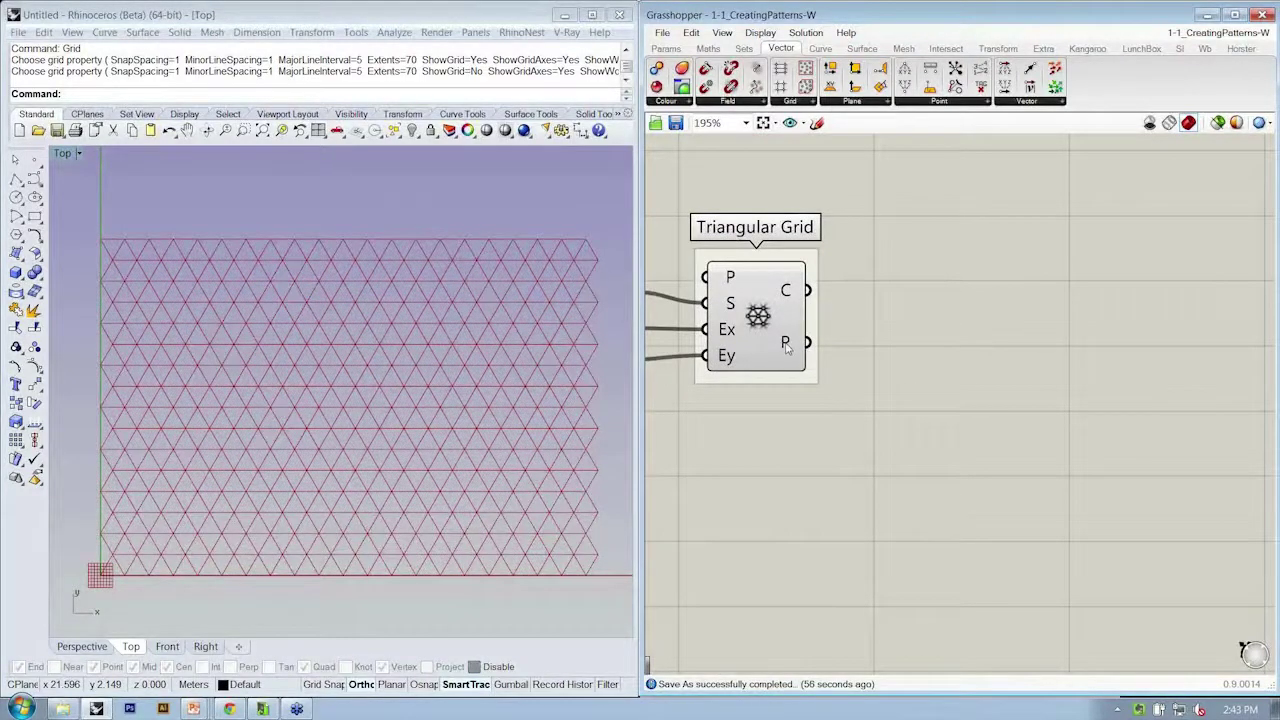
{"action": "mouse_move", "coordinate": [787, 347]}
Step: Add a Point parameter and wire Triangular Grid's P output into it
{"action": "left_click", "coordinate": [668, 49]}
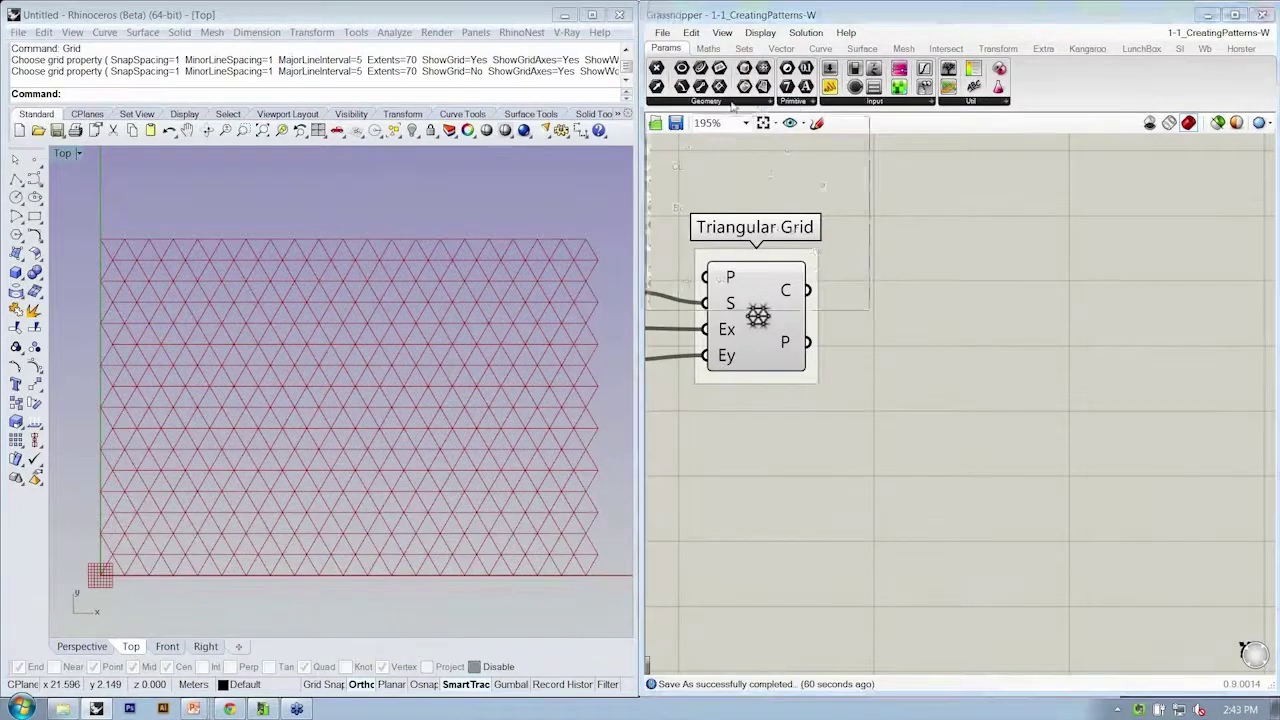
{"action": "left_click", "coordinate": [731, 104]}
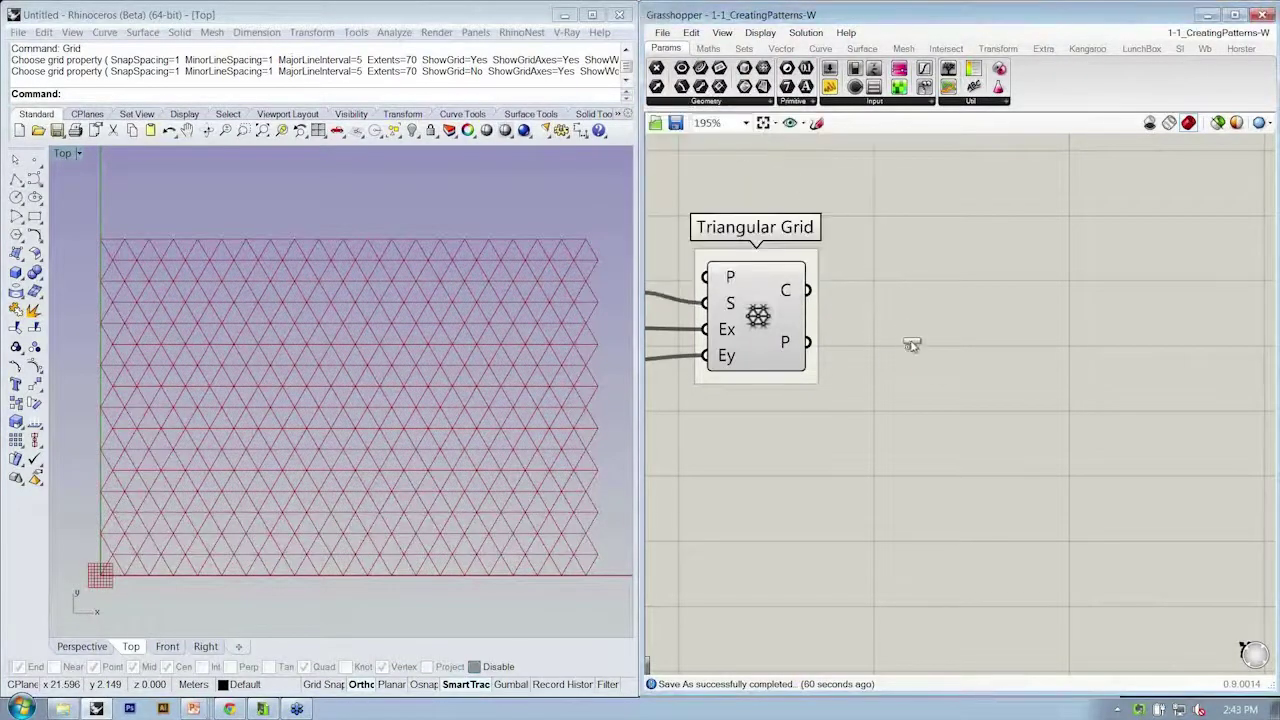
{"action": "left_click_drag", "start_coordinate": [912, 344], "coordinate": [912, 346]}
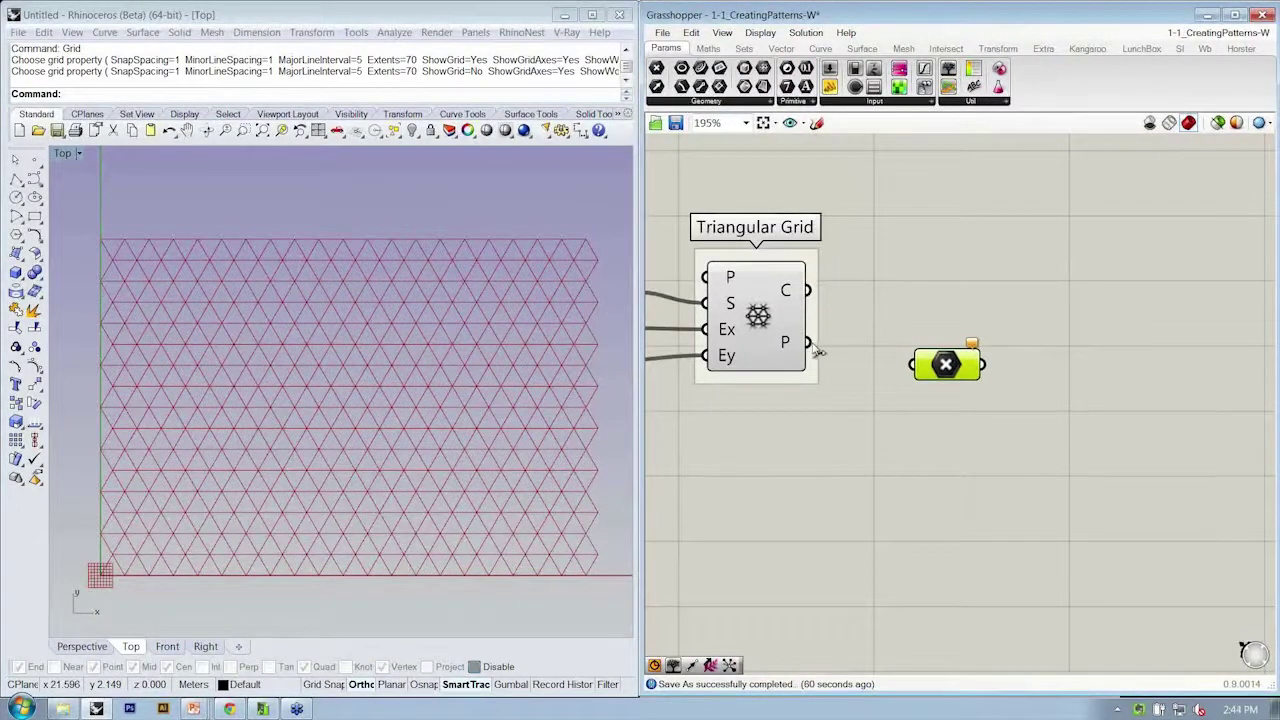
{"action": "left_click_drag", "start_coordinate": [810, 344], "coordinate": [939, 346]}
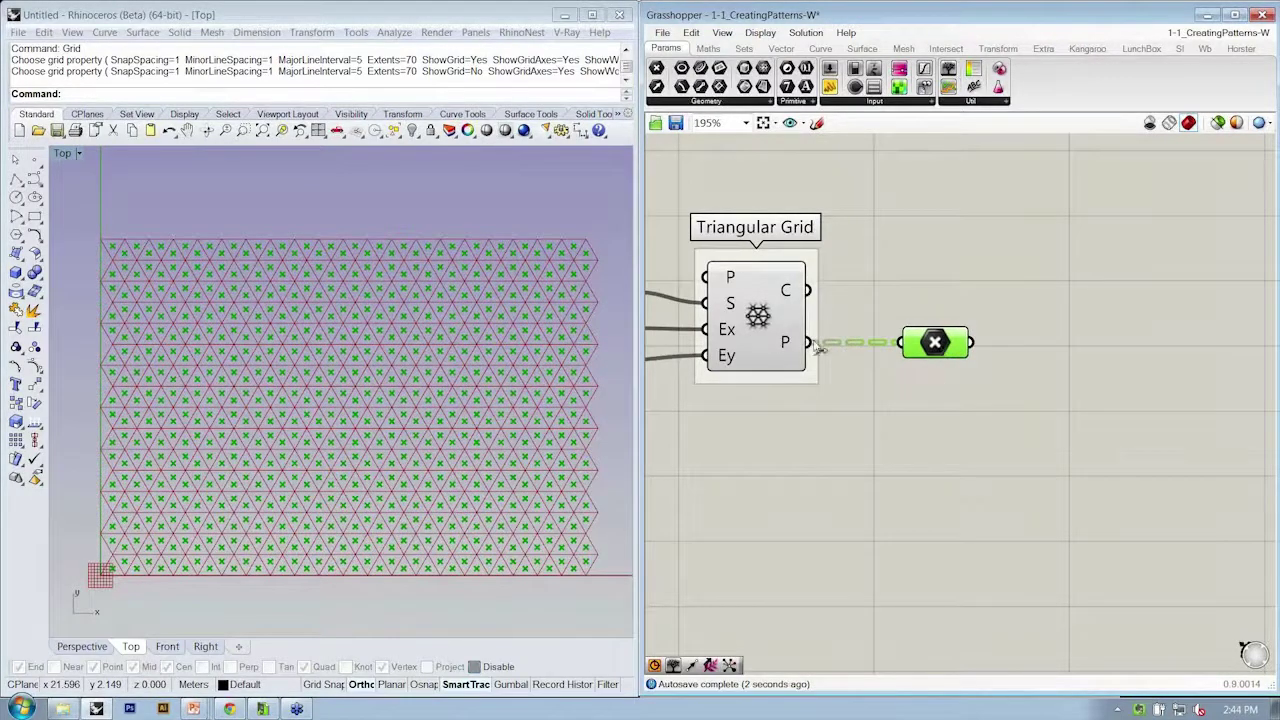
Step: Turn off the Triangular Grid component's preview so only the points show in Rhino
{"action": "right_click", "coordinate": [756, 313]}
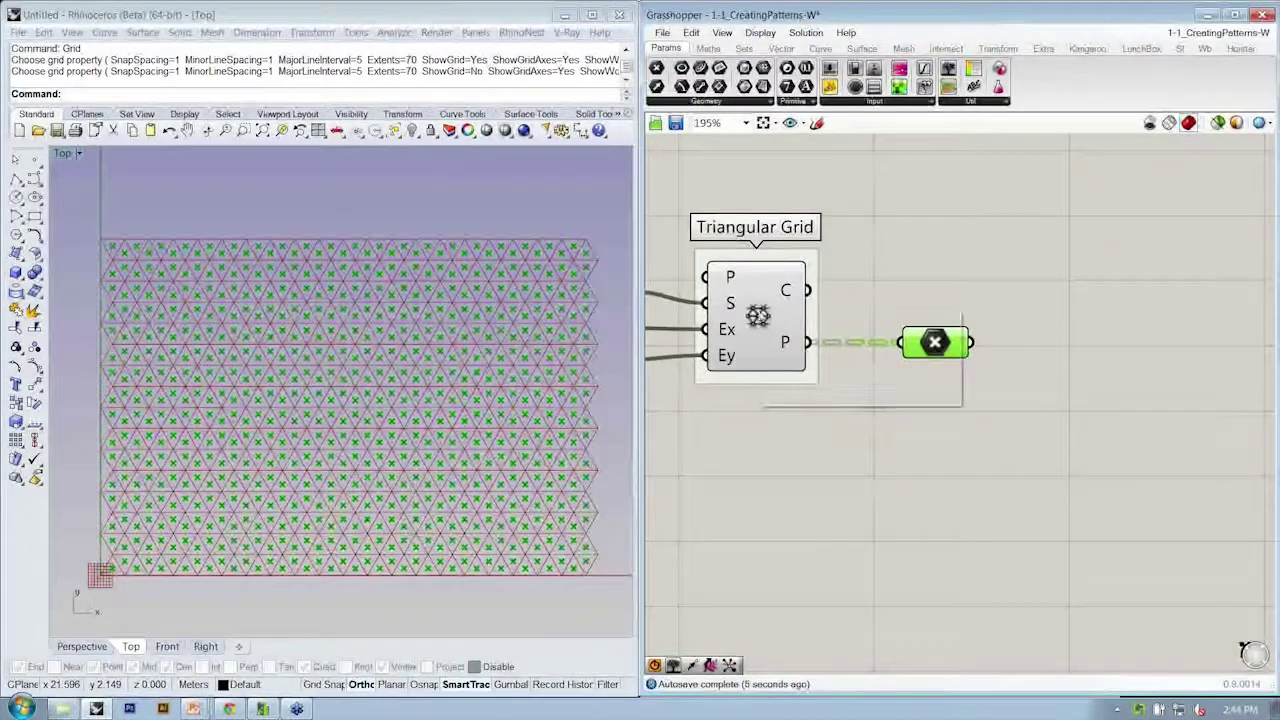
{"action": "left_click", "coordinate": [757, 300]}
{"action": "right_click", "coordinate": [758, 316]}
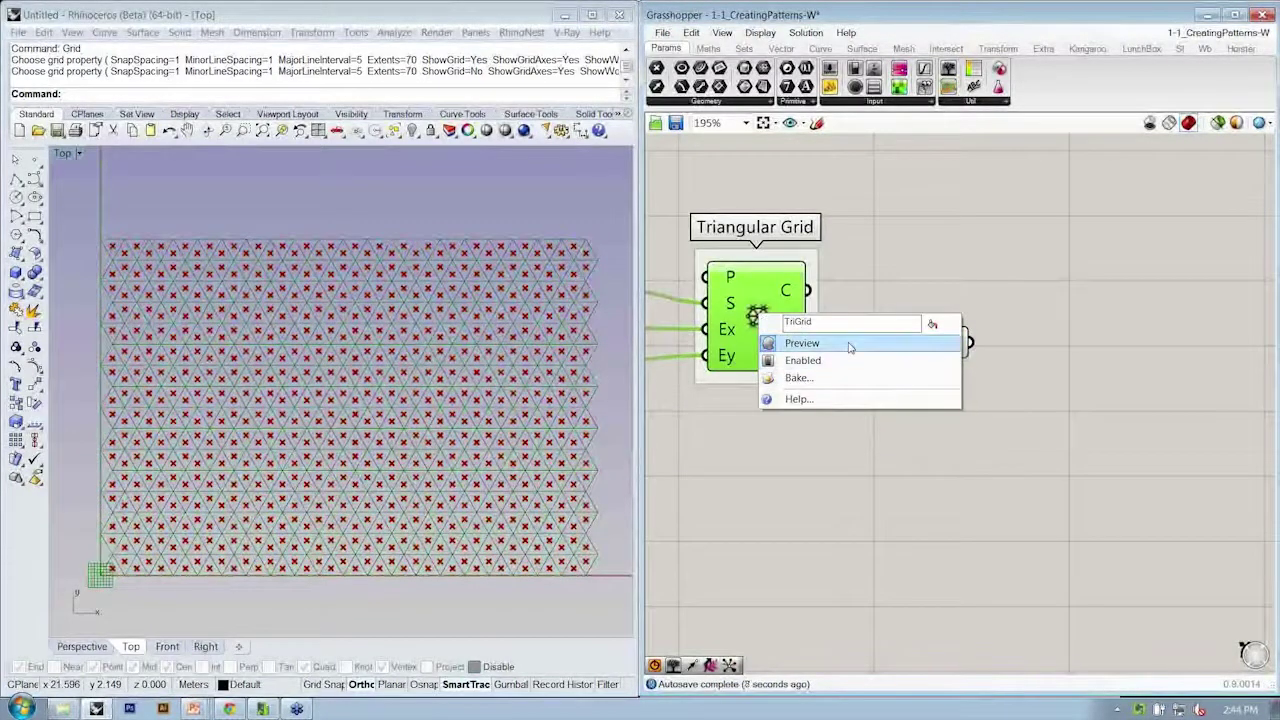
{"action": "left_click", "coordinate": [849, 343]}
{"action": "right_click_drag", "start_coordinate": [266, 514], "coordinate": [289, 497]}
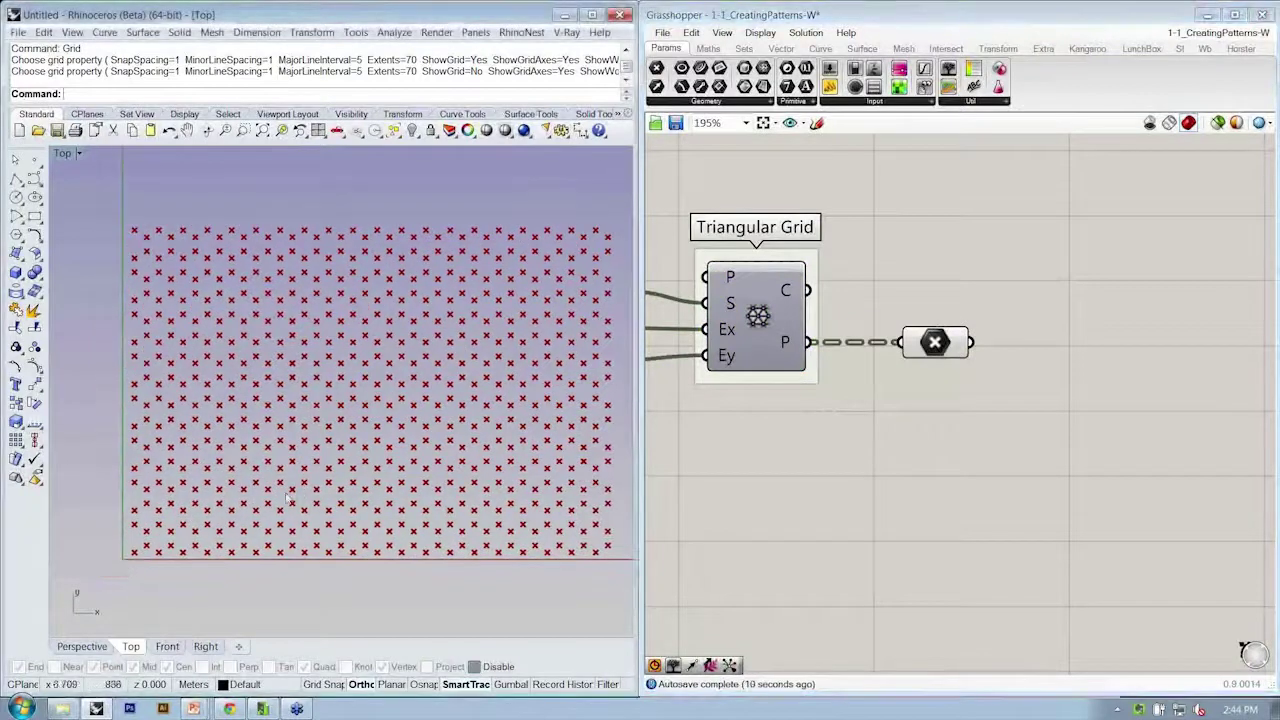
{"action": "scroll", "coordinate": [114, 578], "scroll_direction": "up", "scroll_amount": 3}
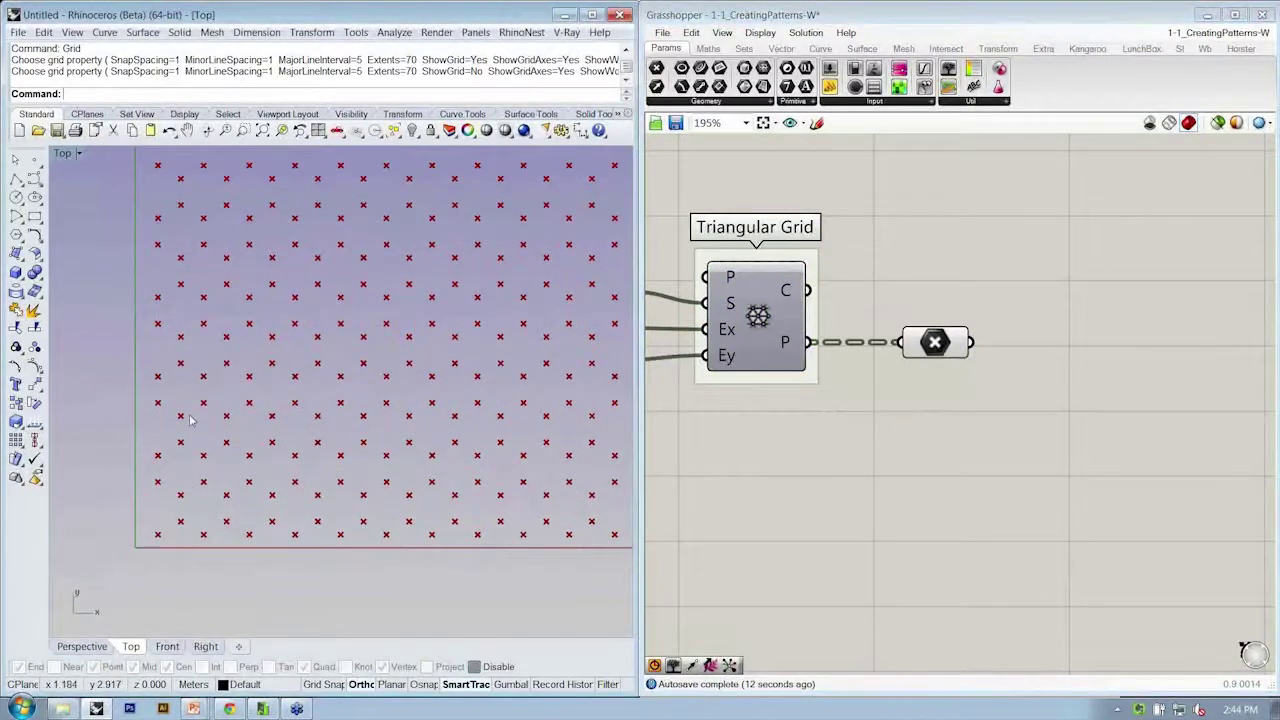
{"action": "scroll", "coordinate": [238, 428], "scroll_direction": "down", "scroll_amount": 2}
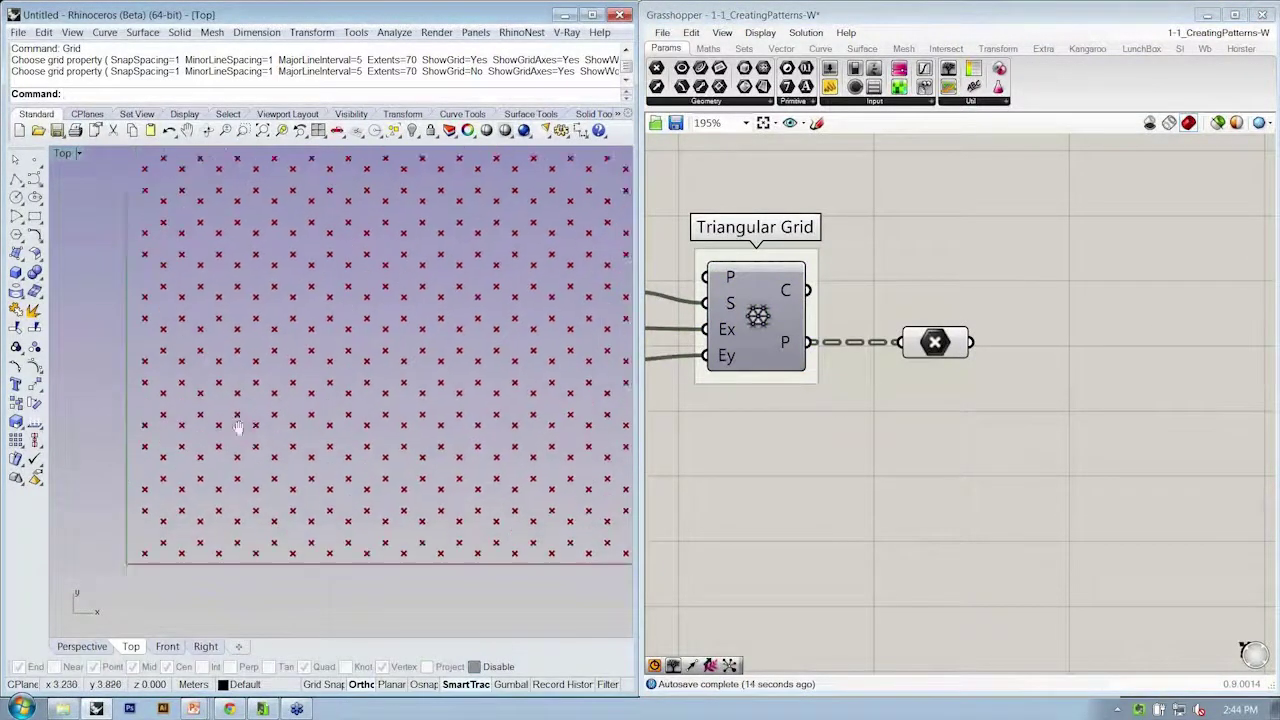
{"action": "scroll", "coordinate": [238, 428], "scroll_direction": "down", "scroll_amount": 1}
{"action": "scroll", "coordinate": [238, 428], "scroll_direction": "down", "scroll_amount": 2}
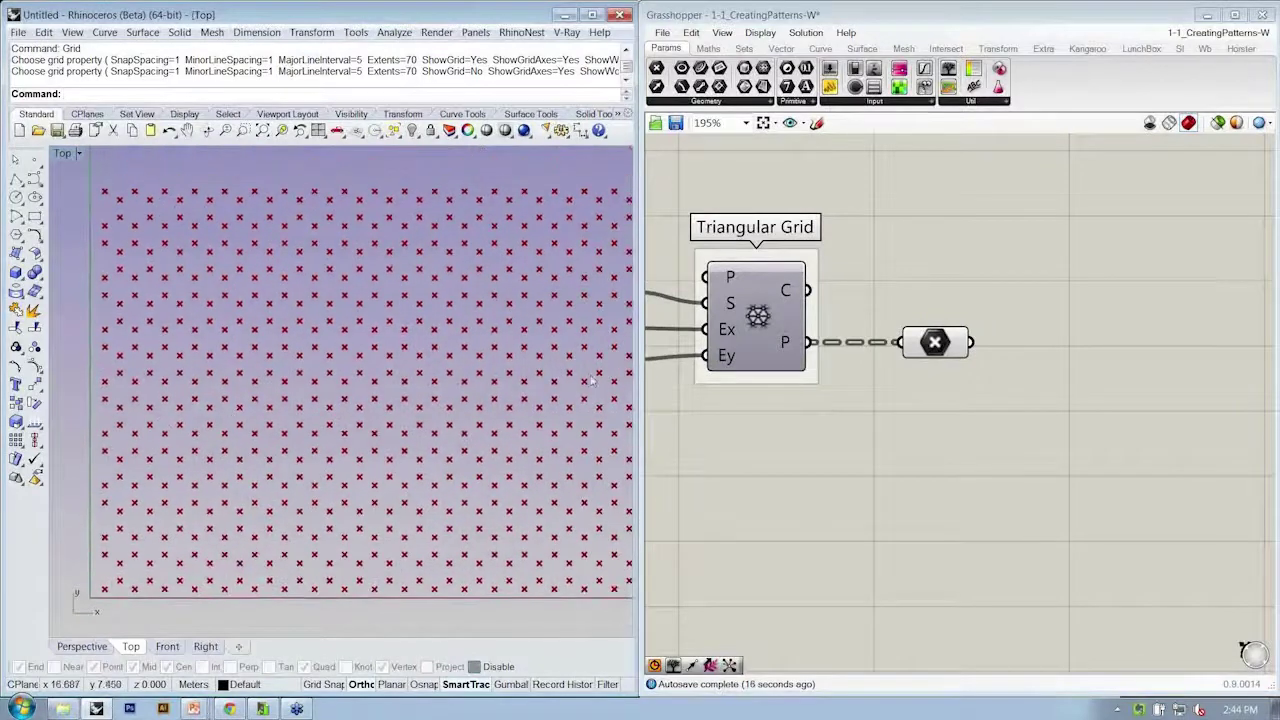
{"action": "left_click_drag", "start_coordinate": [854, 264], "coordinate": [1106, 461]}
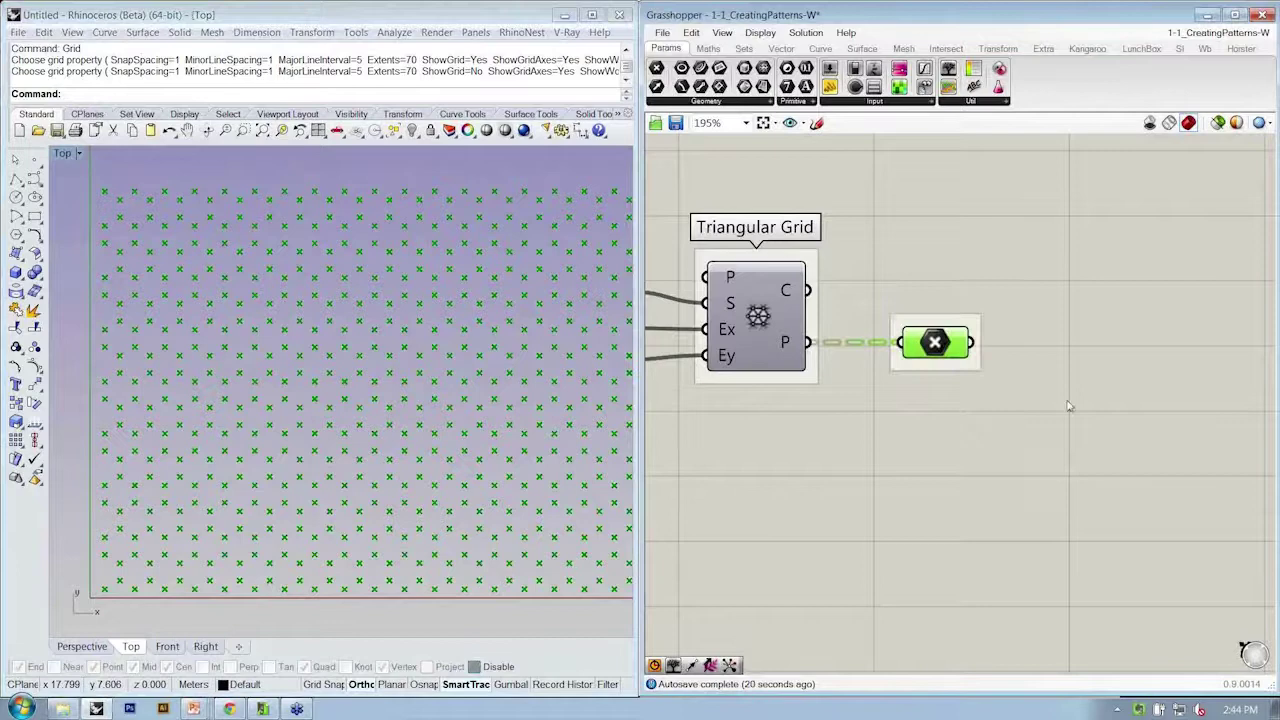
Step: Rename the Point parameter to 'Grid Points'
{"action": "right_click", "coordinate": [975, 366]}
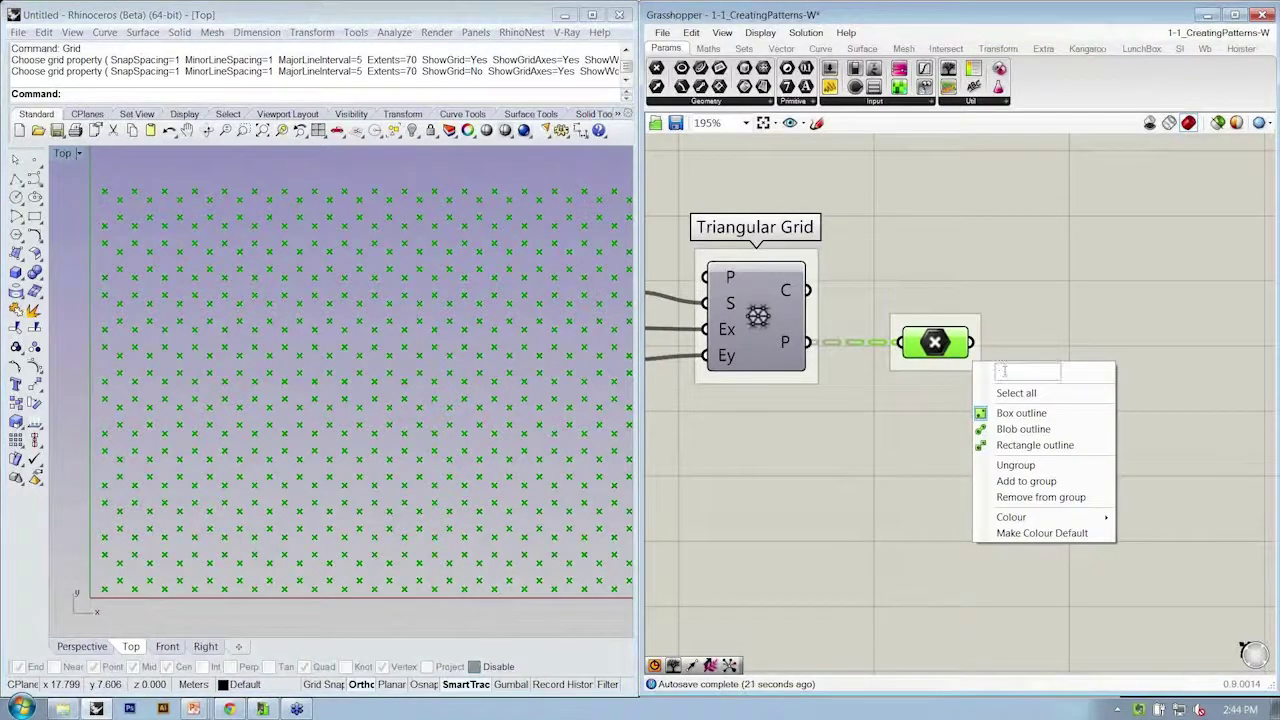
{"action": "type", "text": "Grid Points"}
{"action": "key", "text": "Return"}
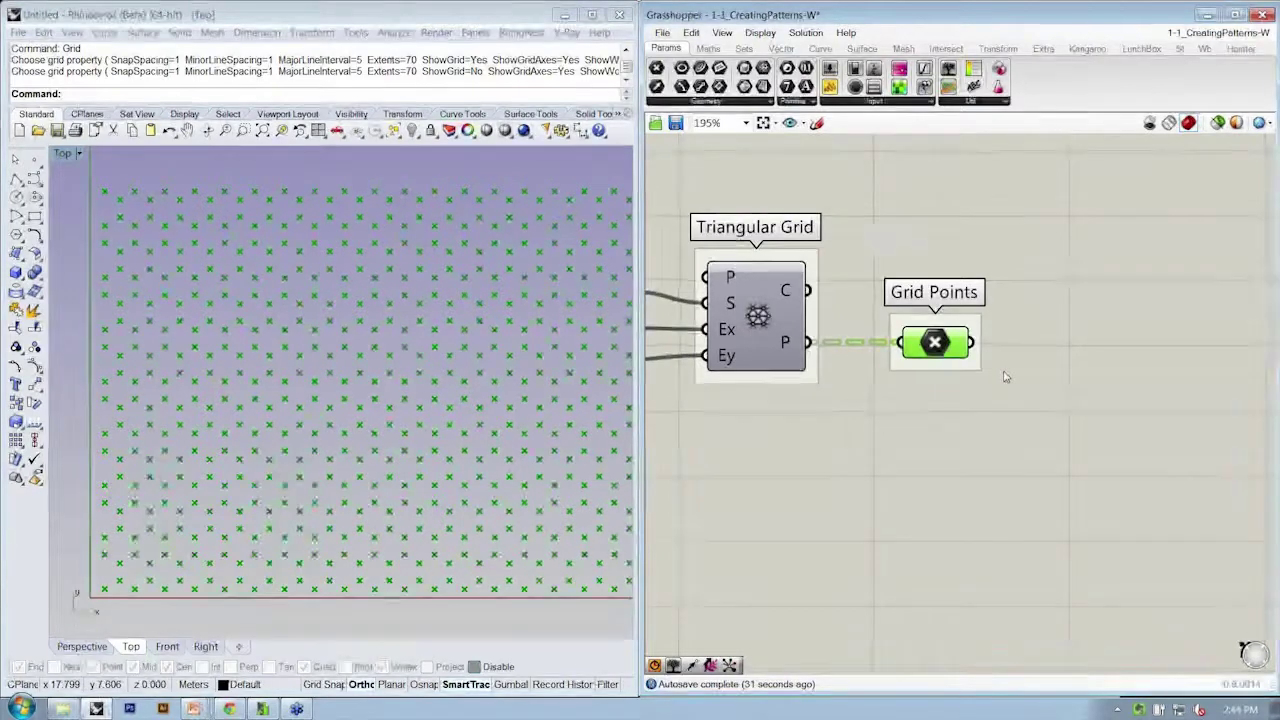
{"action": "left_click", "coordinate": [1003, 378]}
{"action": "scroll", "coordinate": [840, 358], "scroll_direction": "up", "scroll_amount": 2}
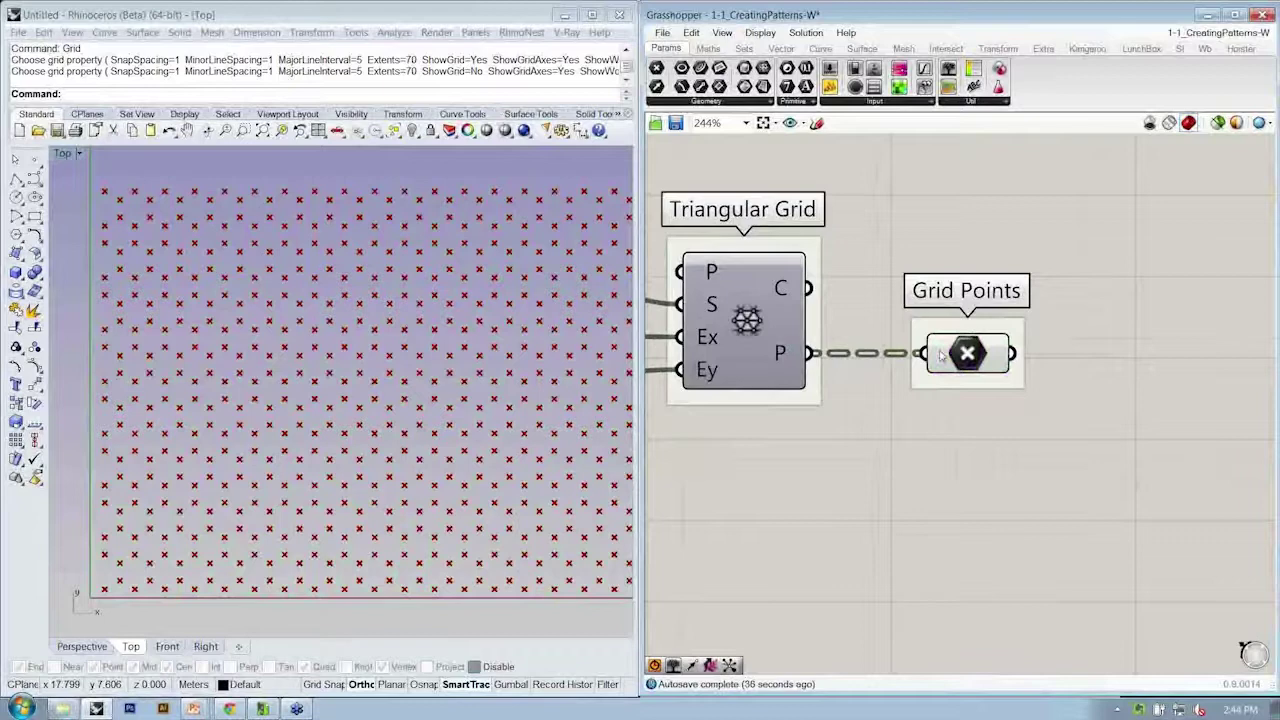
{"action": "right_click_drag", "start_coordinate": [893, 268], "coordinate": [797, 280]}
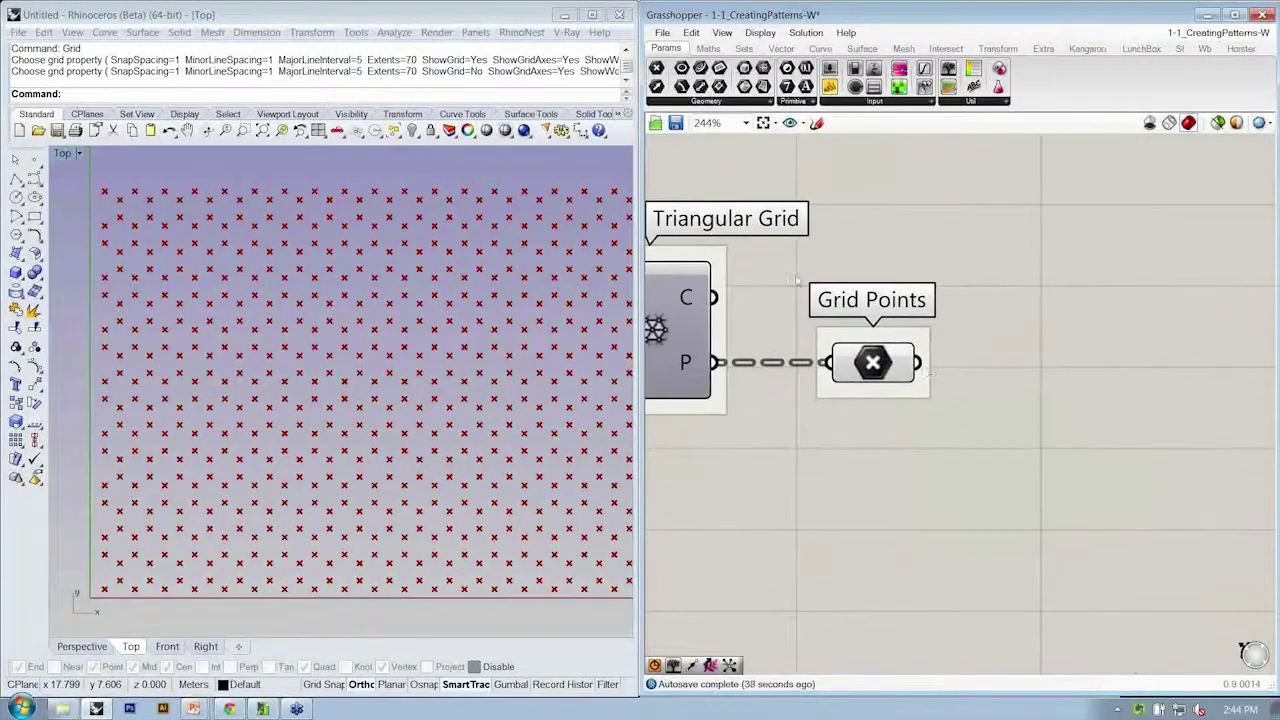
{"action": "right_click_drag", "start_coordinate": [978, 335], "coordinate": [1020, 324]}
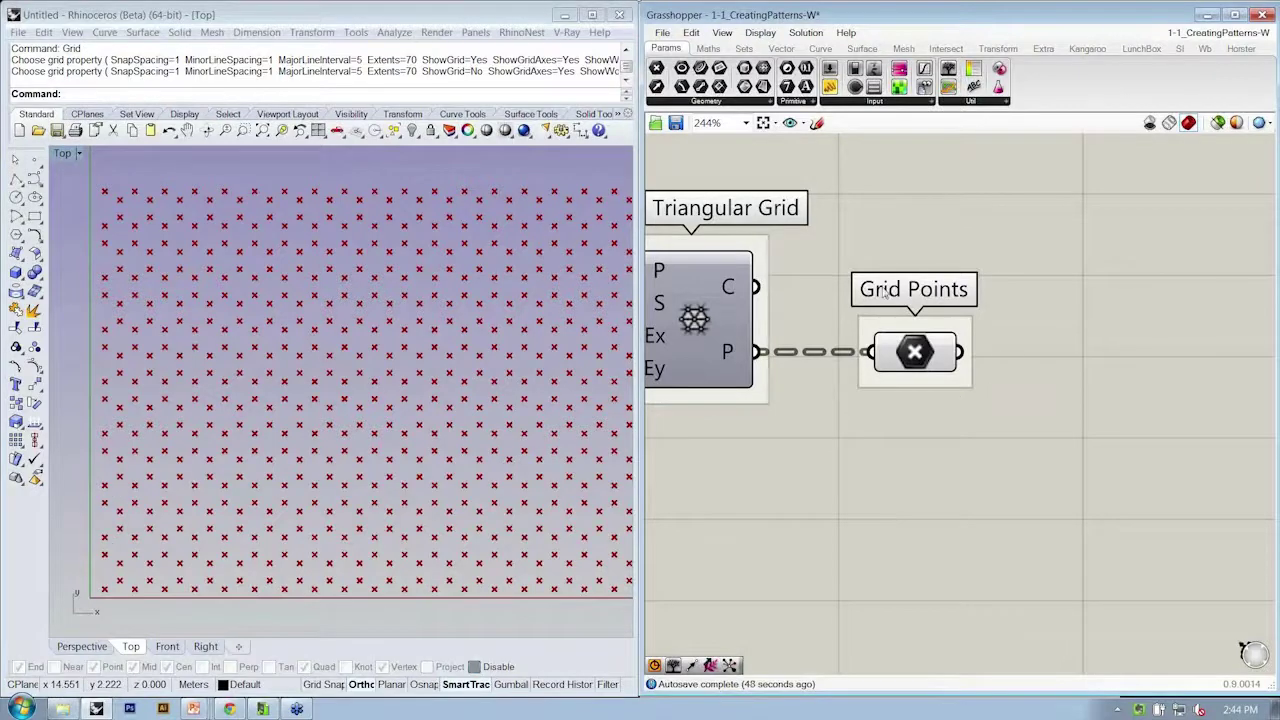
{"action": "mouse_move", "coordinate": [916, 339]}
Step: Set Flatten on the Grid Points parameter so all 640 points form one list
{"action": "right_click", "coordinate": [906, 355]}
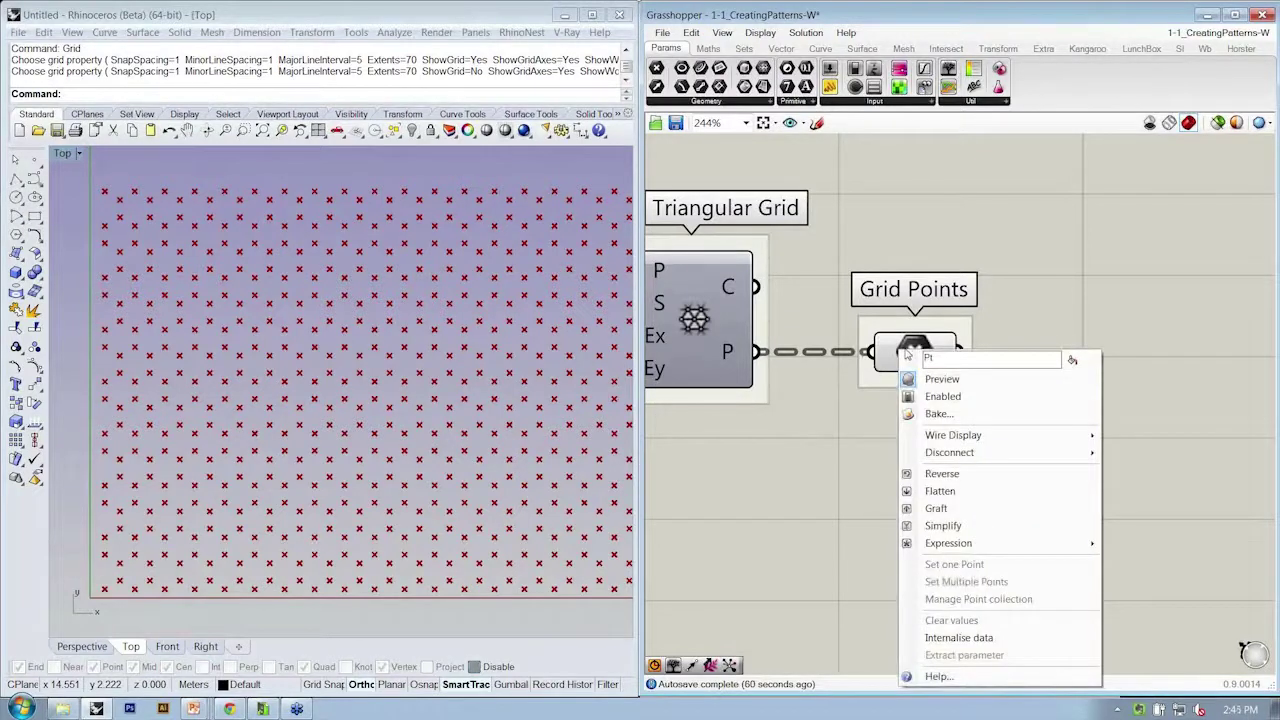
{"action": "left_click", "coordinate": [940, 491]}
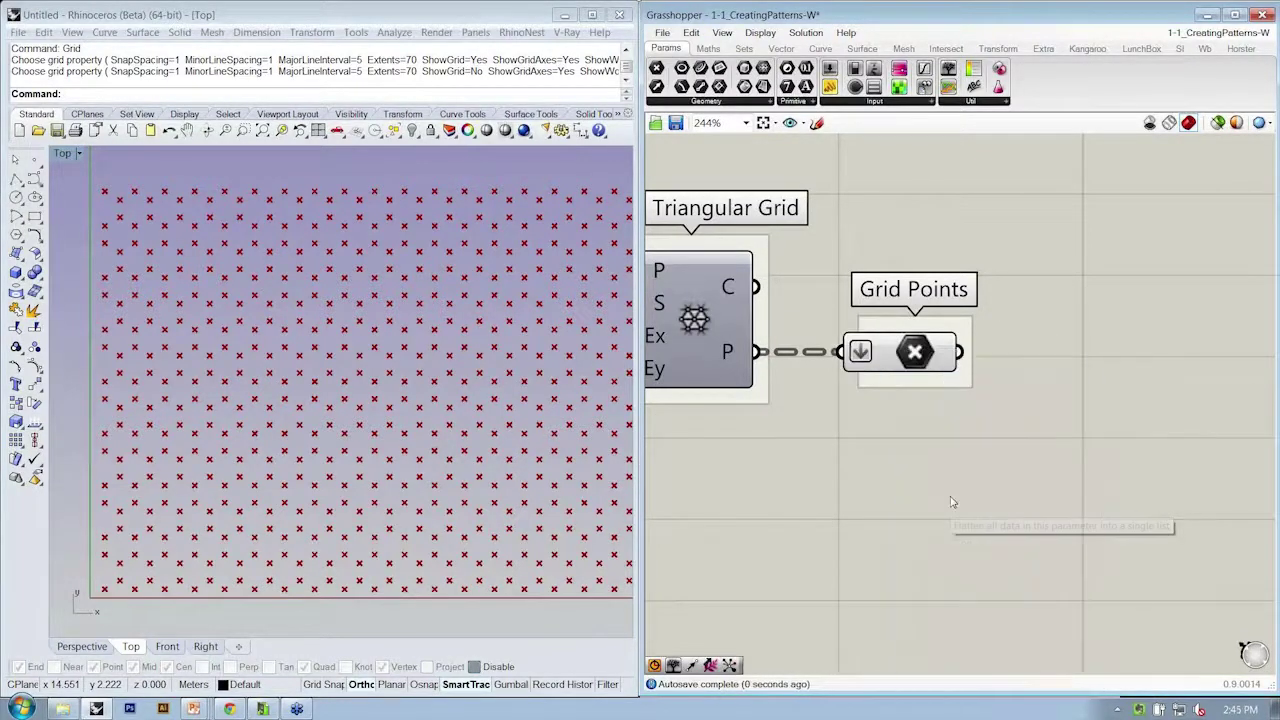
{"action": "right_click_drag", "start_coordinate": [955, 478], "coordinate": [963, 481]}
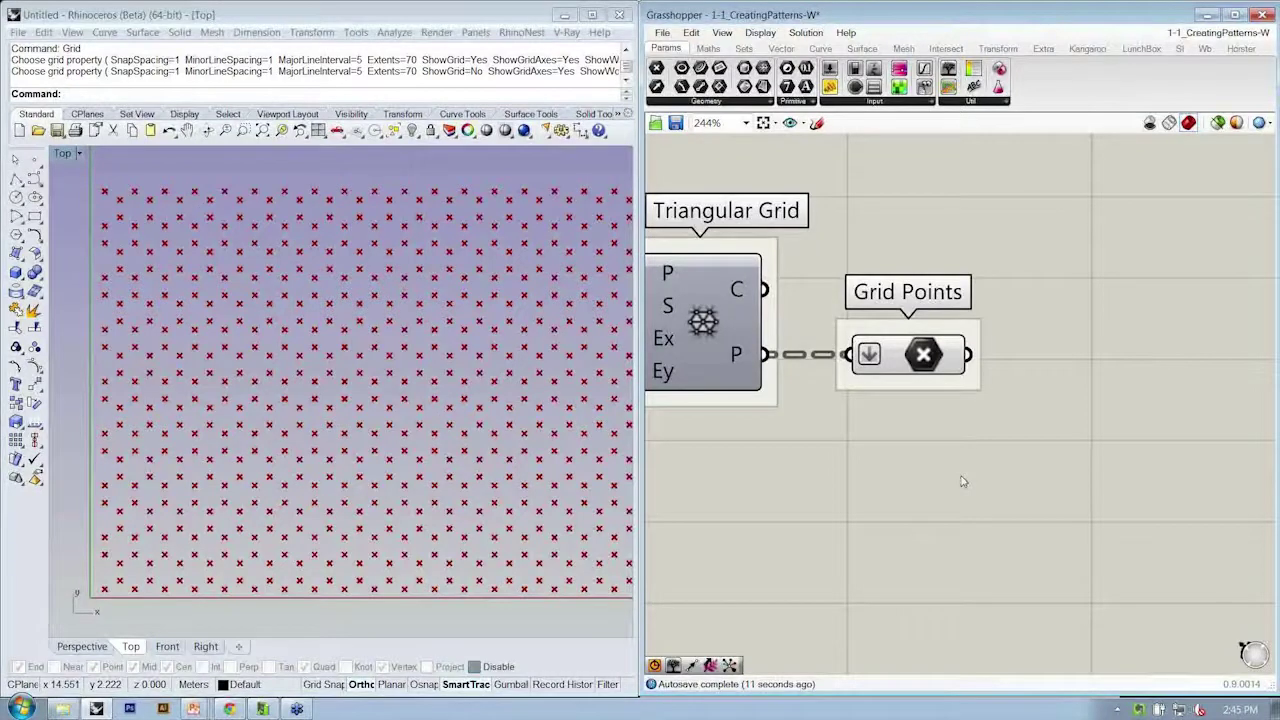
{"action": "scroll", "coordinate": [930, 471], "scroll_direction": "down", "scroll_amount": 3}
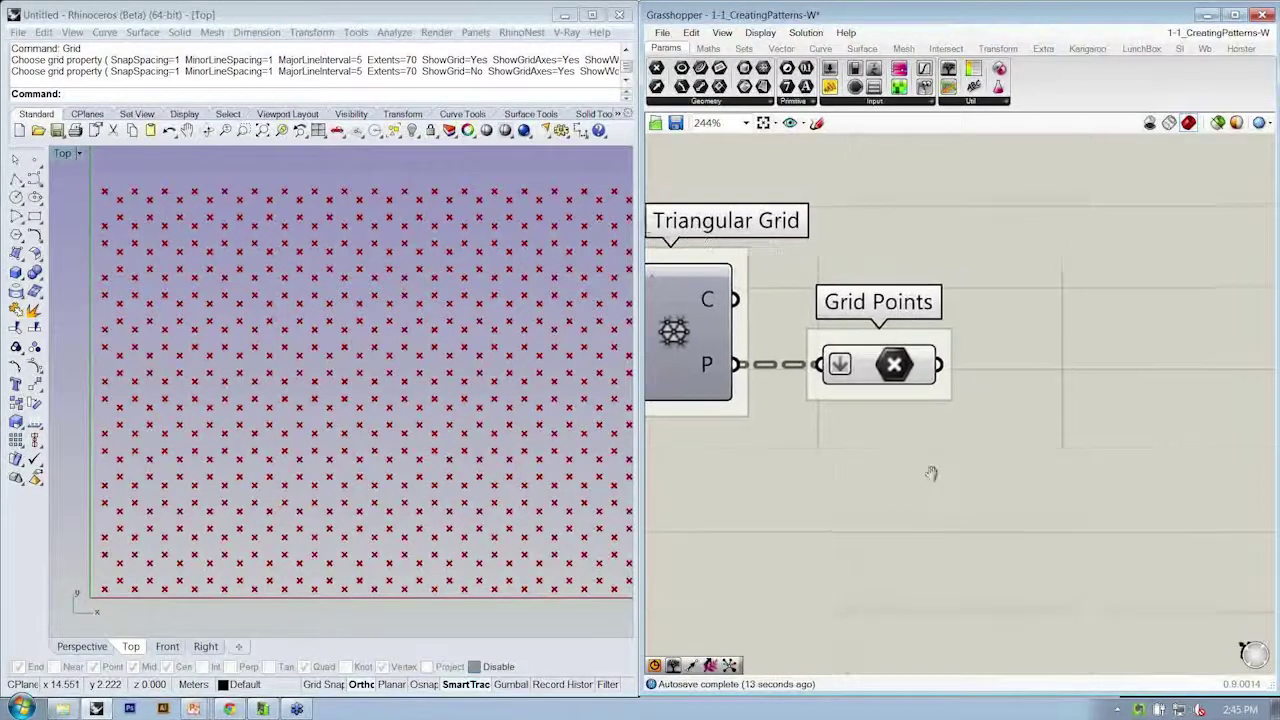
{"action": "scroll", "coordinate": [941, 360], "scroll_direction": "up", "scroll_amount": 2}
{"action": "mouse_move", "coordinate": [942, 352]}
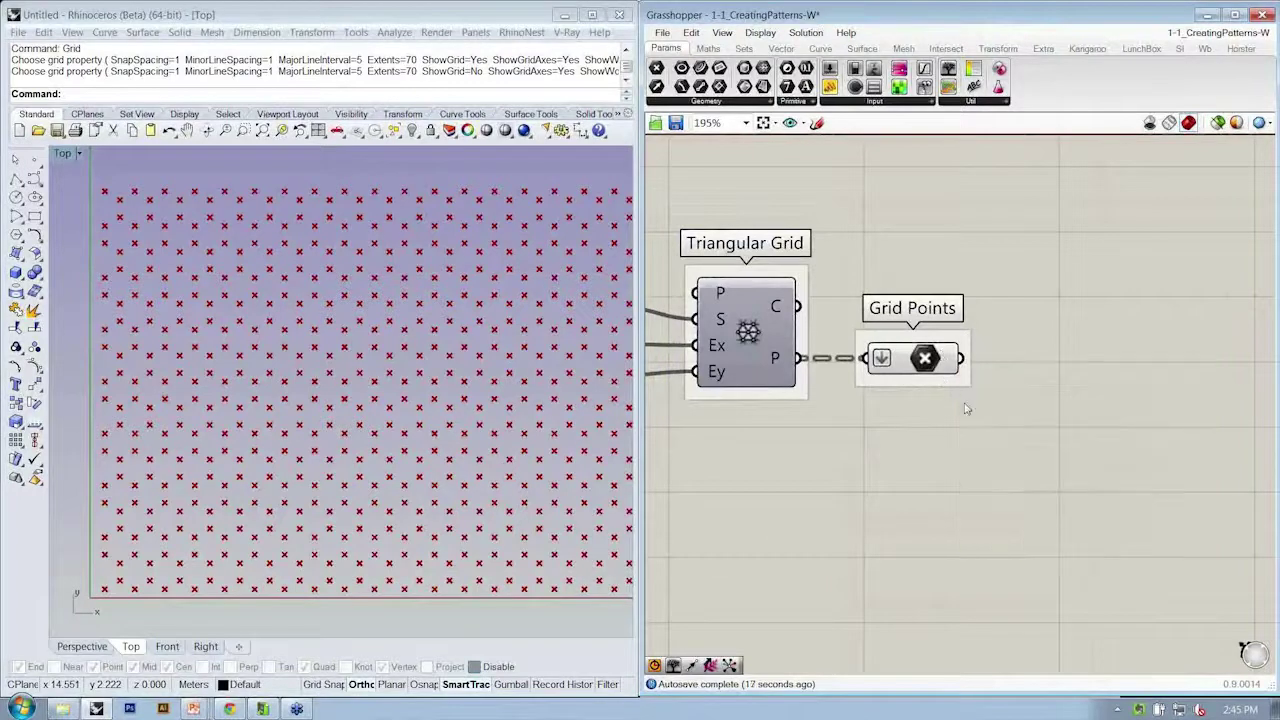
{"action": "scroll", "coordinate": [1000, 466], "scroll_direction": "down", "scroll_amount": 2}
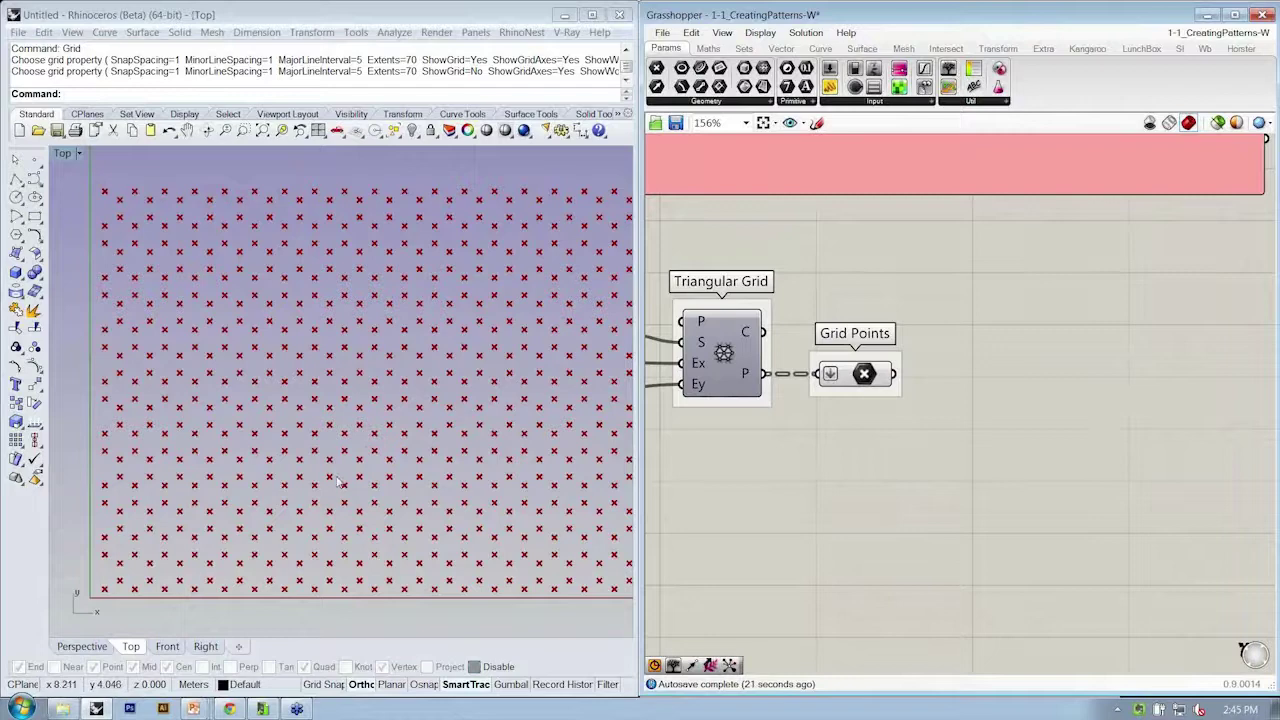
{"action": "scroll", "coordinate": [905, 435], "scroll_direction": "up", "scroll_amount": 2}
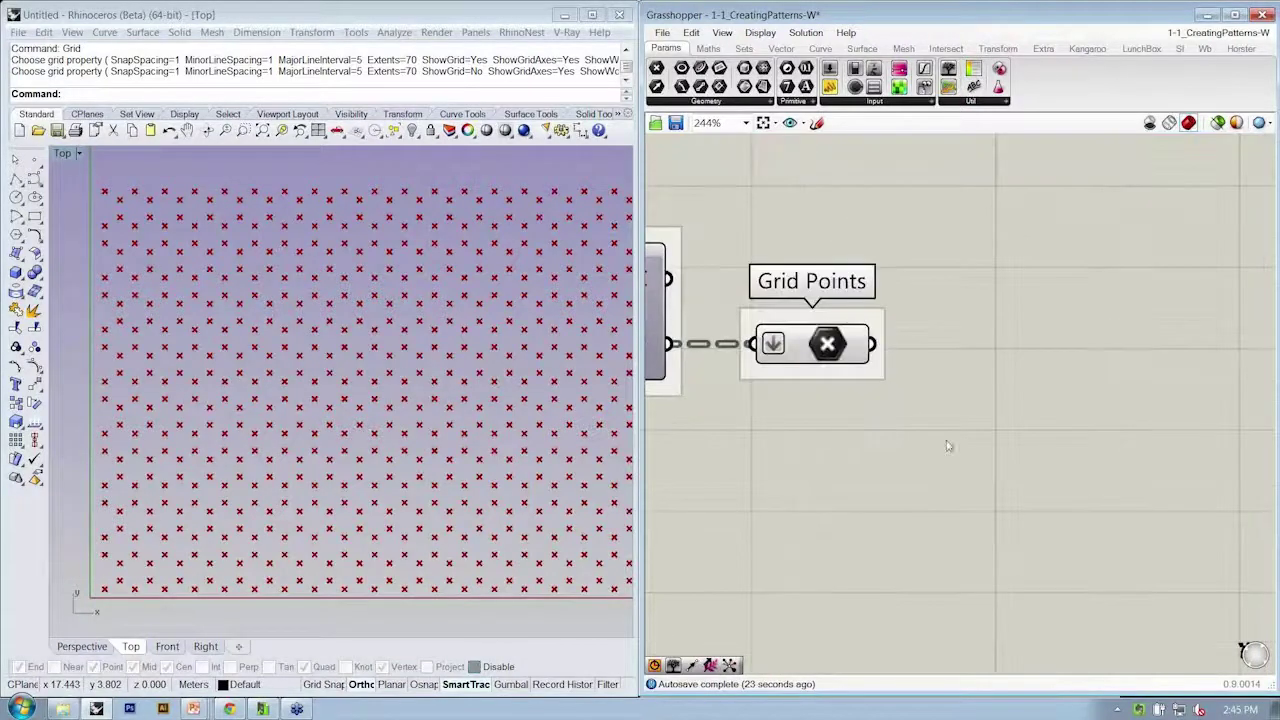
Step: Add a Circle component and use the Grid Points as its centres
{"action": "left_click", "coordinate": [826, 49]}
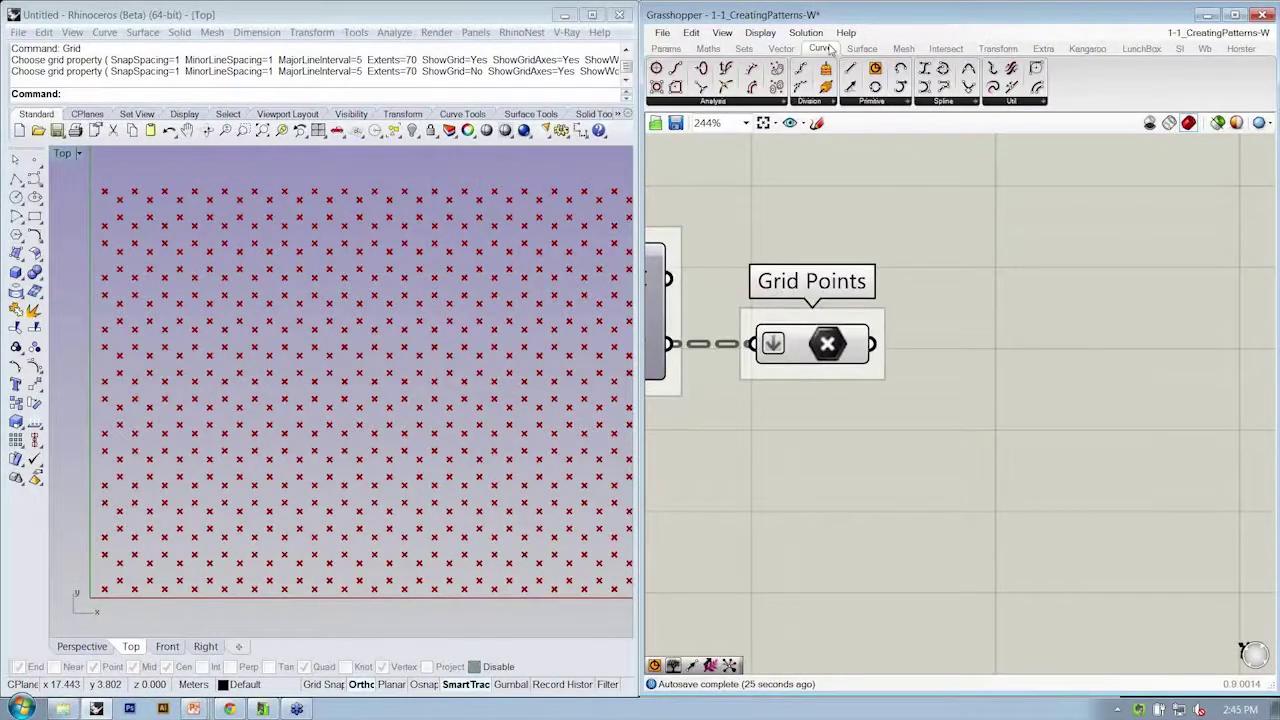
{"action": "left_click", "coordinate": [891, 104]}
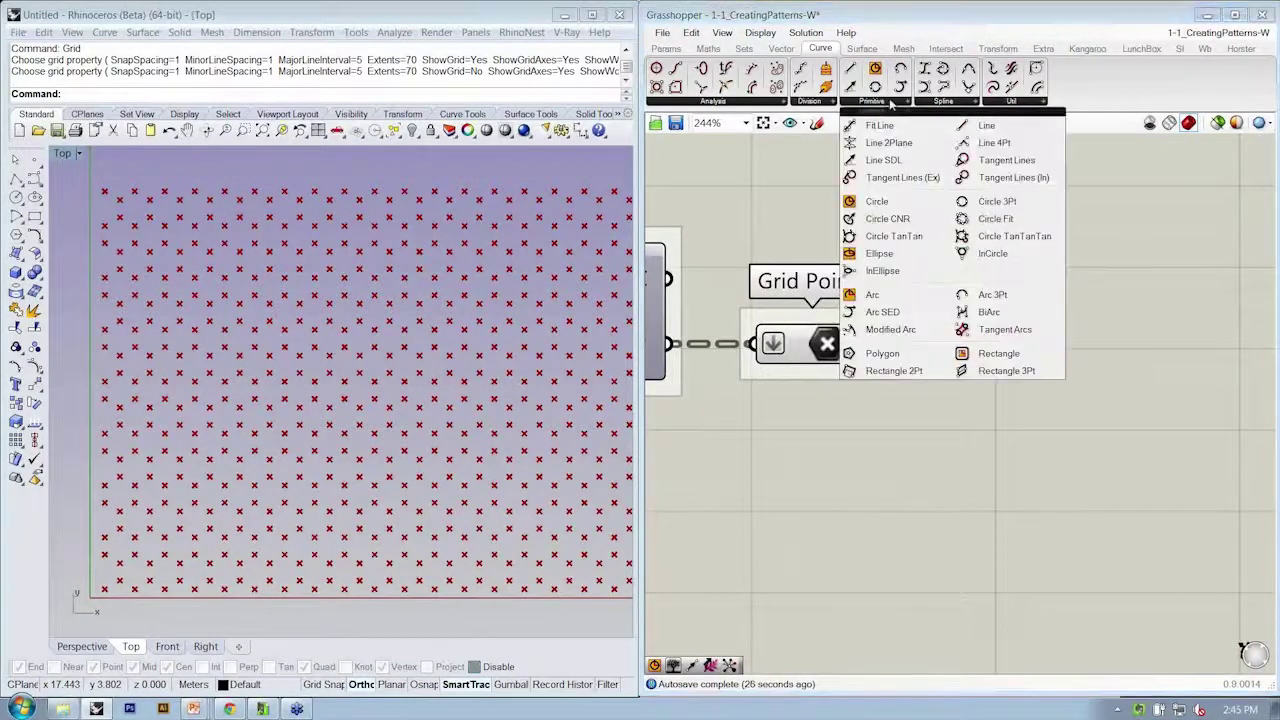
{"action": "left_click", "coordinate": [926, 204]}
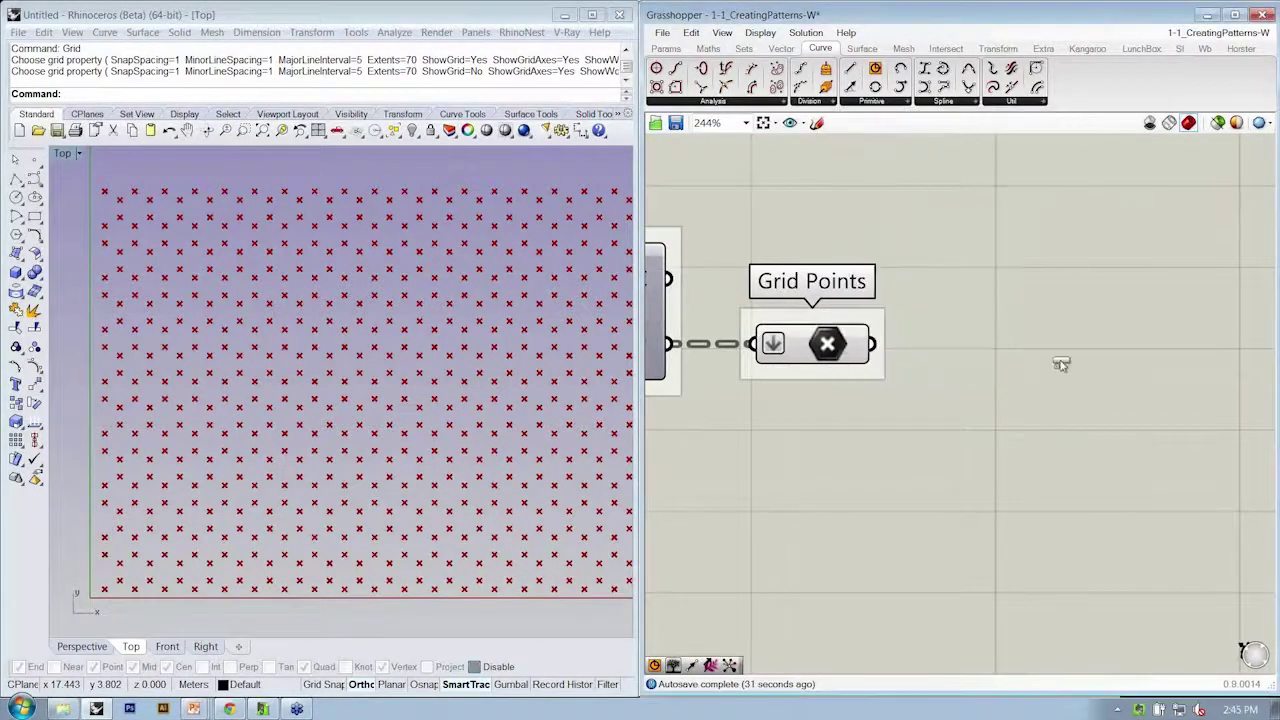
{"action": "left_click", "coordinate": [1100, 395]}
{"action": "left_click_drag", "start_coordinate": [1100, 397], "coordinate": [1093, 395]}
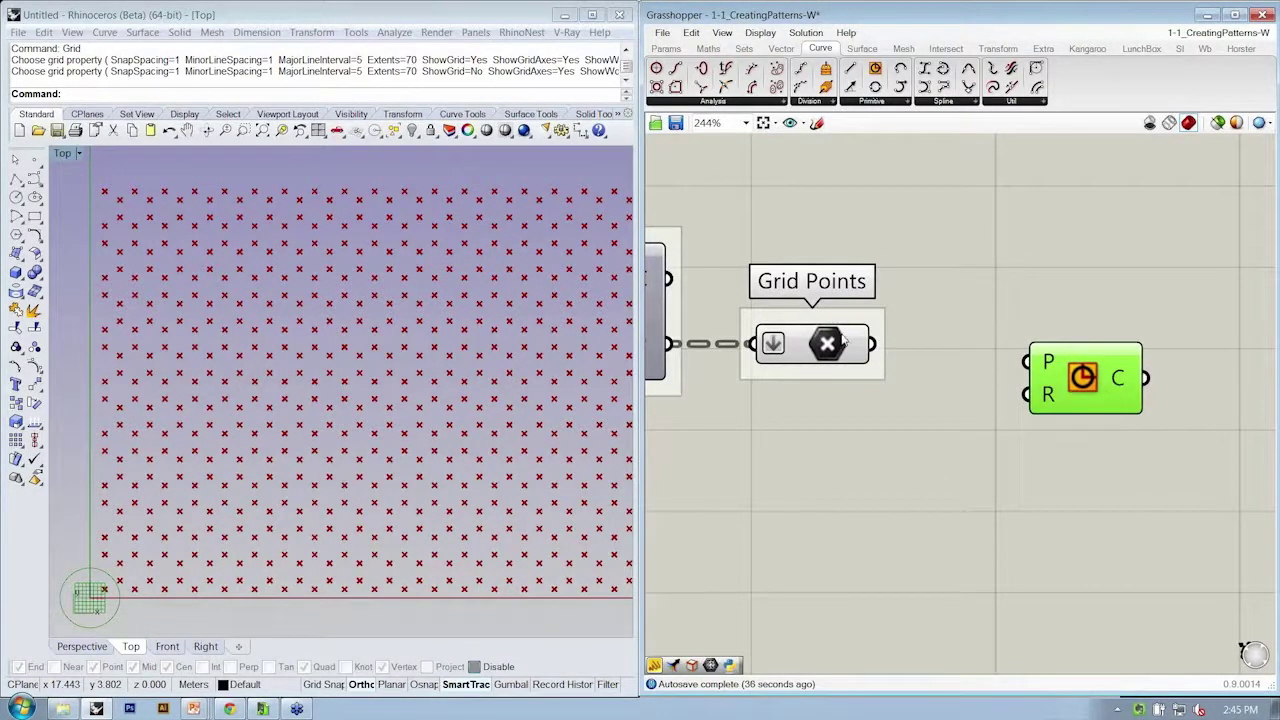
{"action": "left_click_drag", "start_coordinate": [868, 344], "coordinate": [1027, 361]}
Step: Wire the Cell Size slider into the Circle's R input and review the circles
{"action": "right_click_drag", "start_coordinate": [988, 437], "coordinate": [1027, 424]}
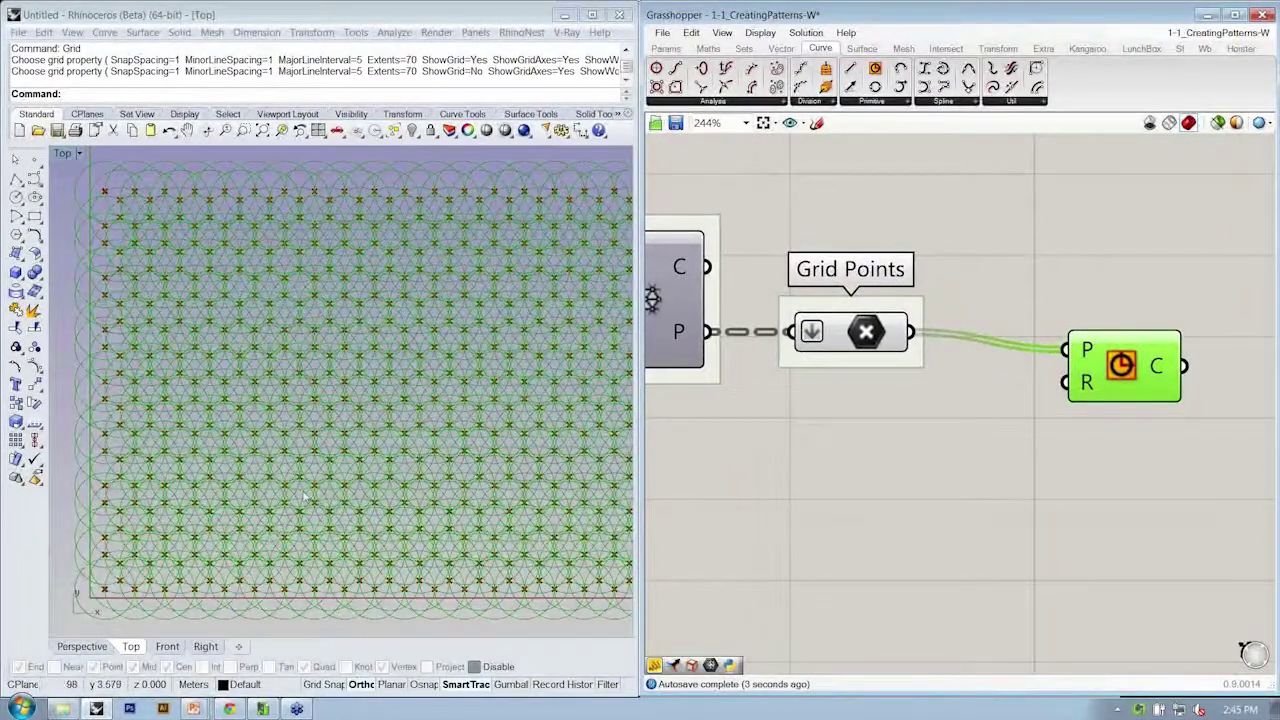
{"action": "scroll", "coordinate": [1085, 390], "scroll_direction": "down", "scroll_amount": 5}
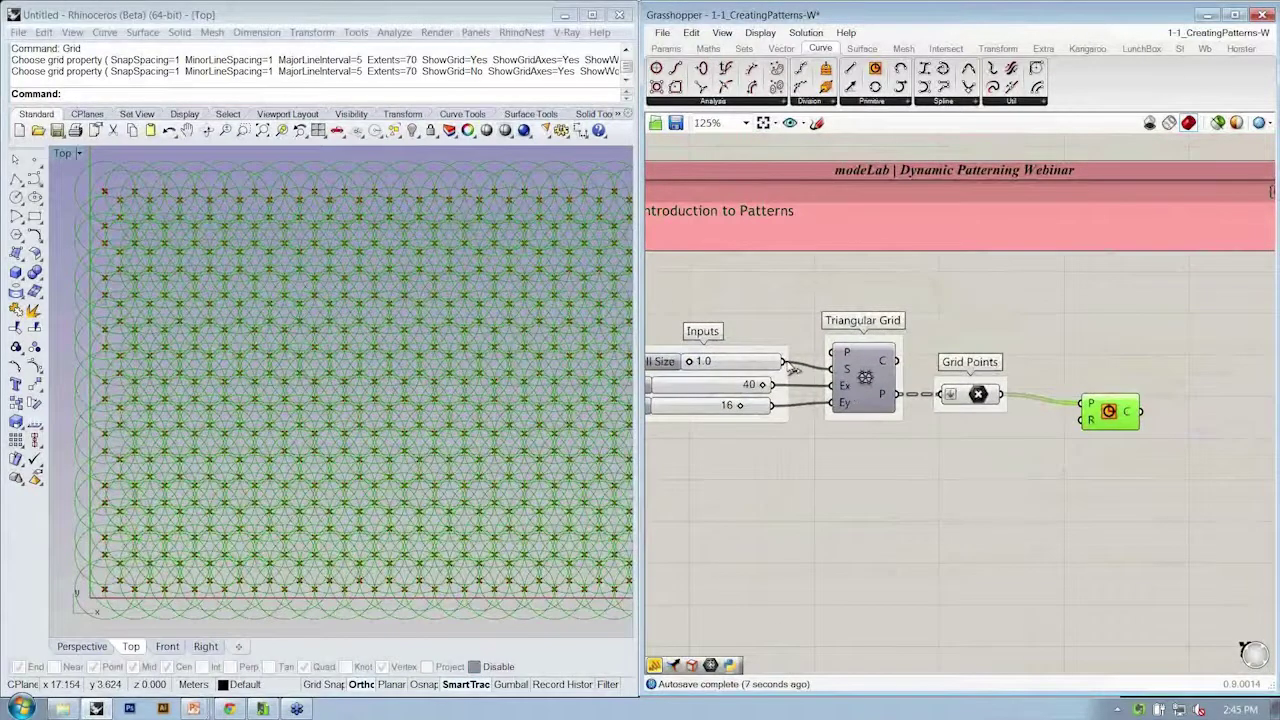
{"action": "left_click_drag", "start_coordinate": [788, 364], "coordinate": [1092, 420]}
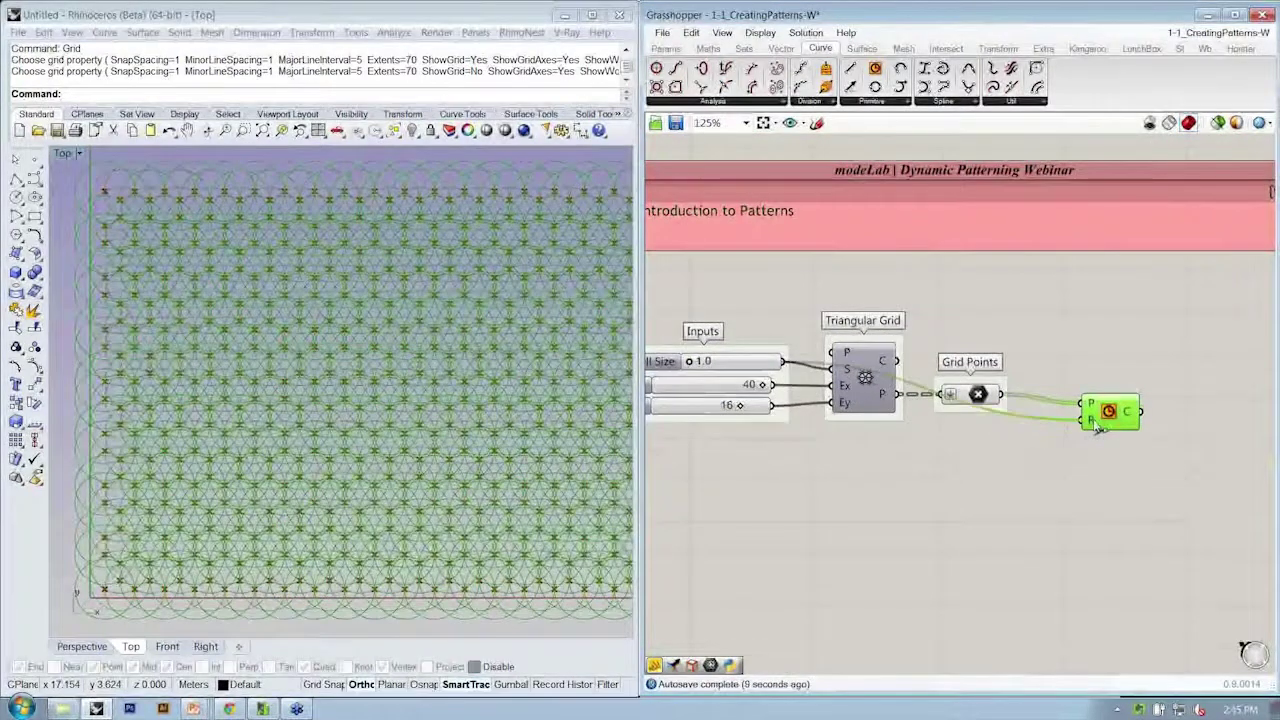
{"action": "left_click", "coordinate": [1109, 454]}
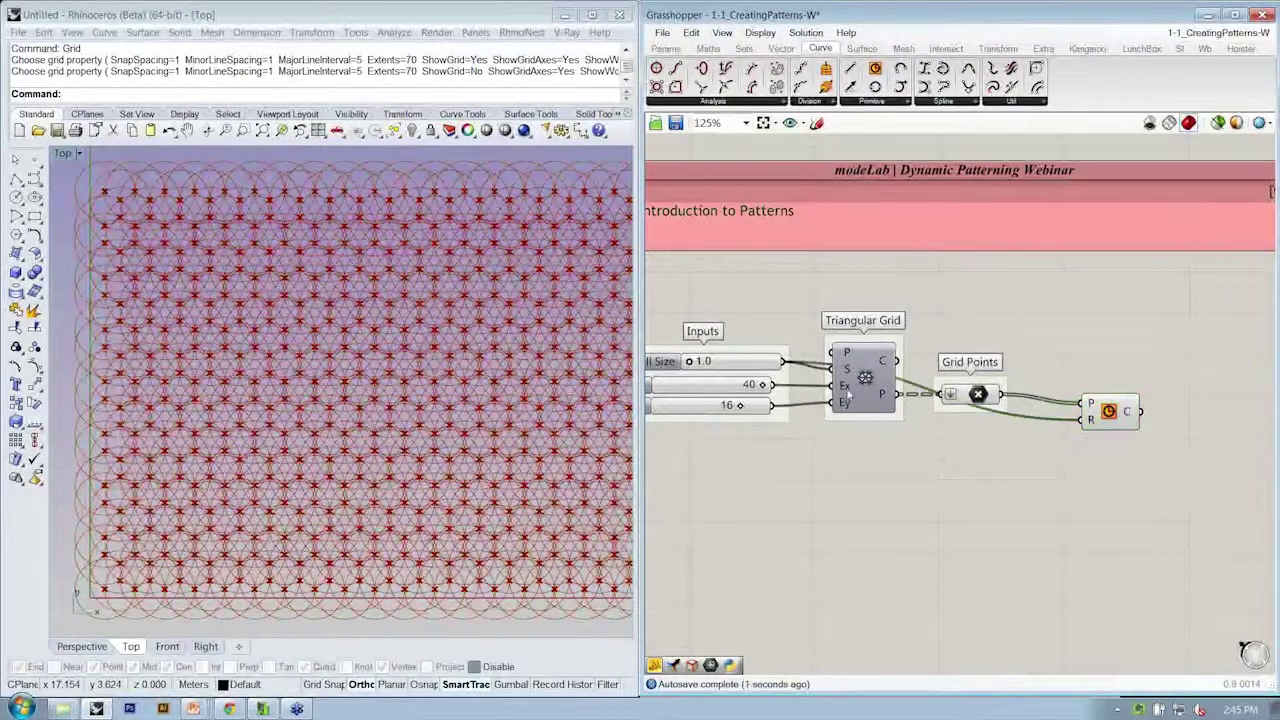
{"action": "right_click_drag", "start_coordinate": [613, 432], "coordinate": [678, 352]}
{"action": "right_click_drag", "start_coordinate": [778, 401], "coordinate": [868, 380]}
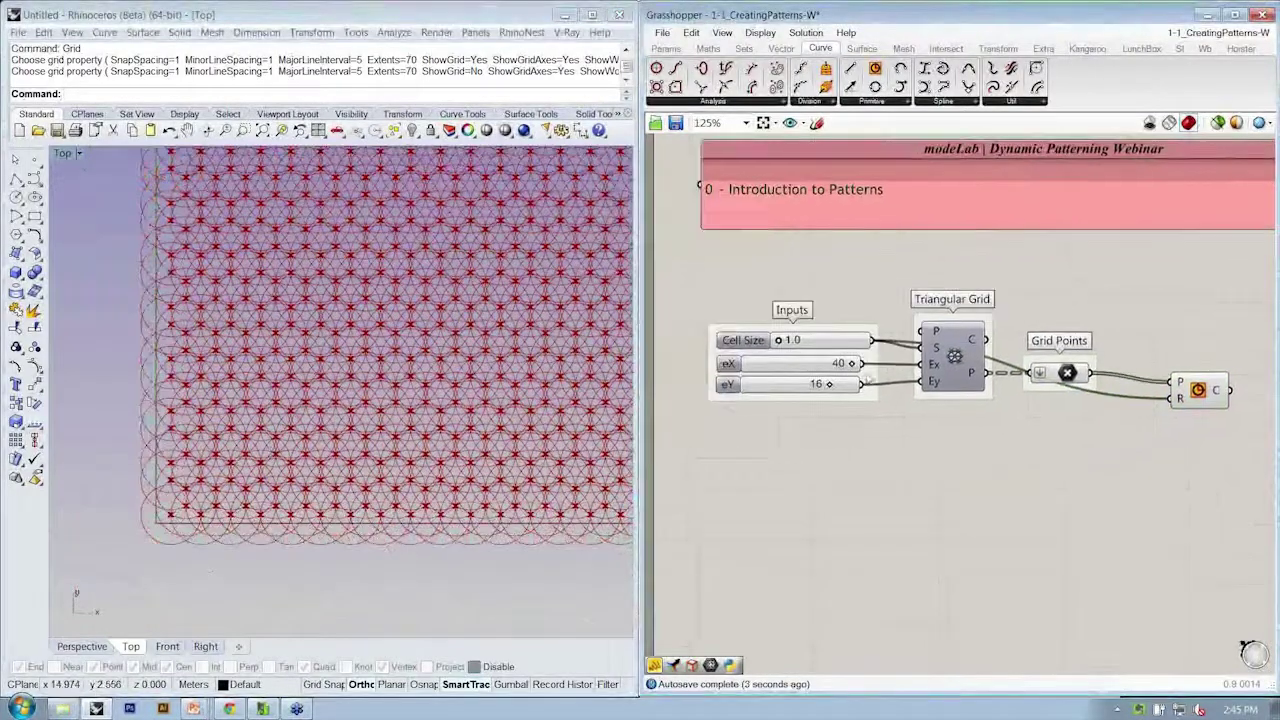
{"action": "scroll", "coordinate": [932, 347], "scroll_direction": "up", "scroll_amount": 1}
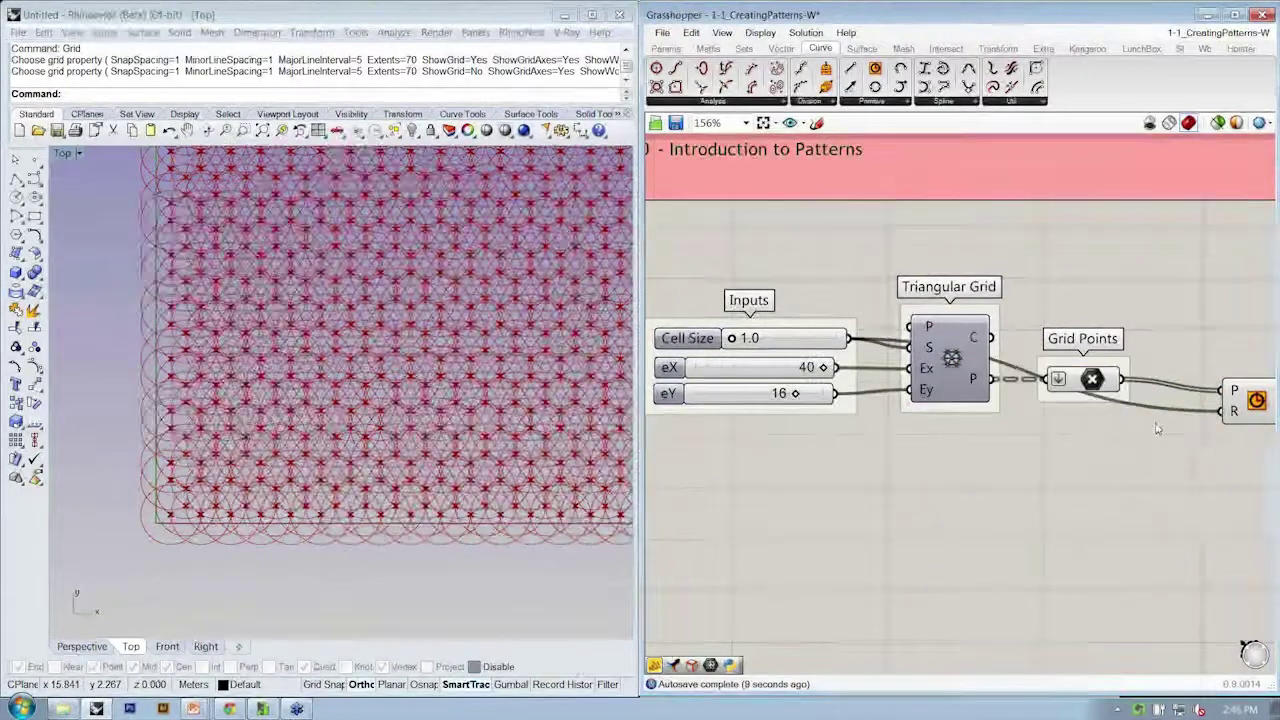
{"action": "right_click_drag", "start_coordinate": [1168, 397], "coordinate": [1008, 402]}
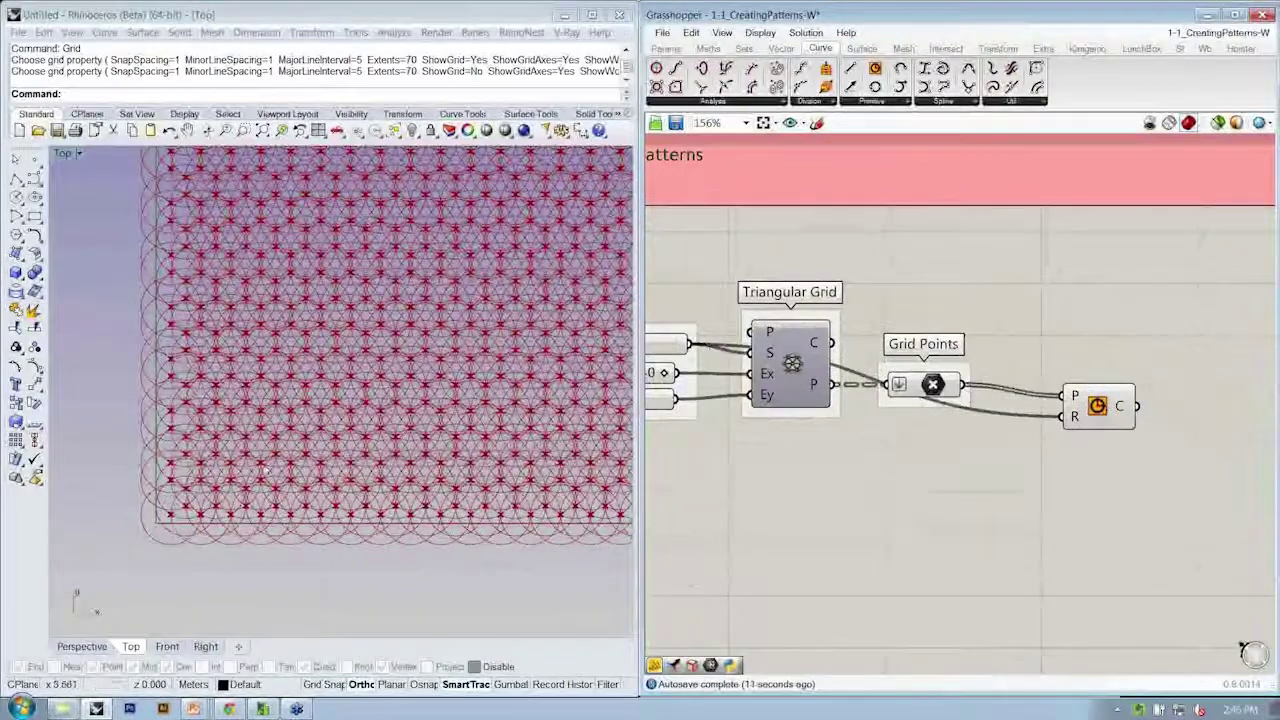
{"action": "right_click_drag", "start_coordinate": [470, 195], "coordinate": [484, 197]}
{"action": "scroll", "coordinate": [281, 442], "scroll_direction": "up", "scroll_amount": 5}
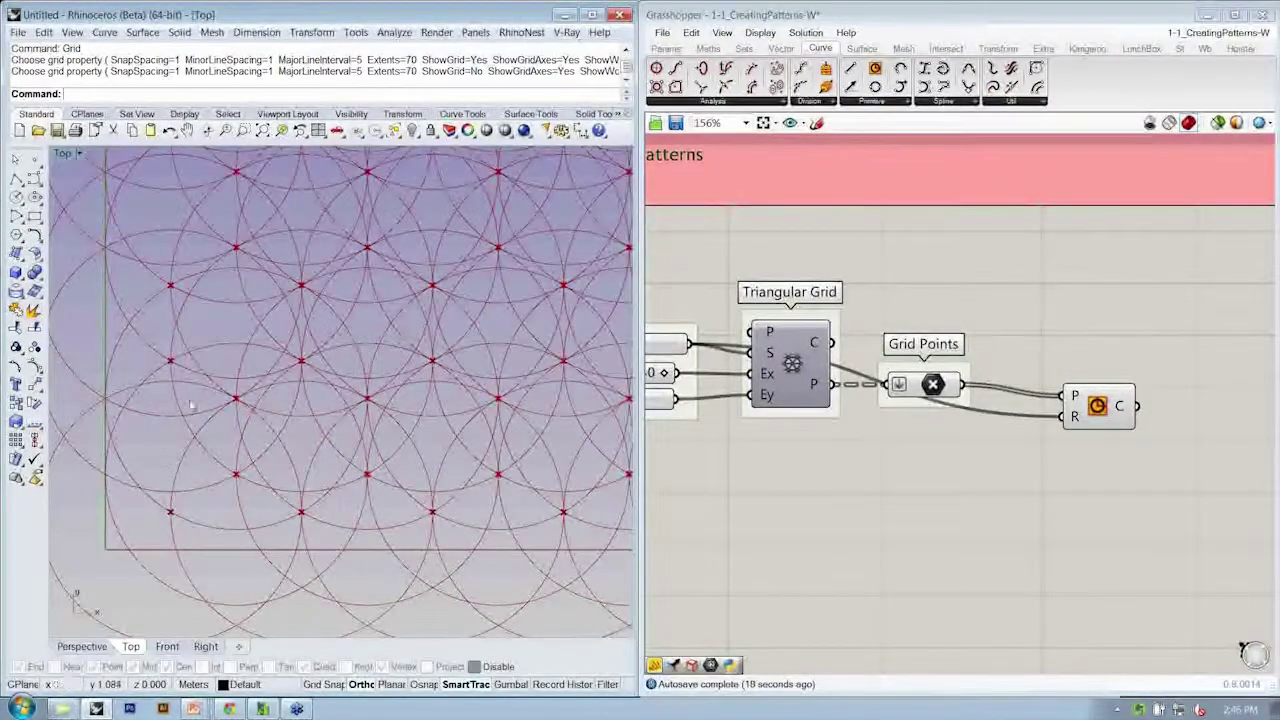
Step: Add an expression dividing R on the Circle's radius input so neighbouring circles just touch
{"action": "left_click_drag", "start_coordinate": [1096, 414], "coordinate": [1047, 403]}
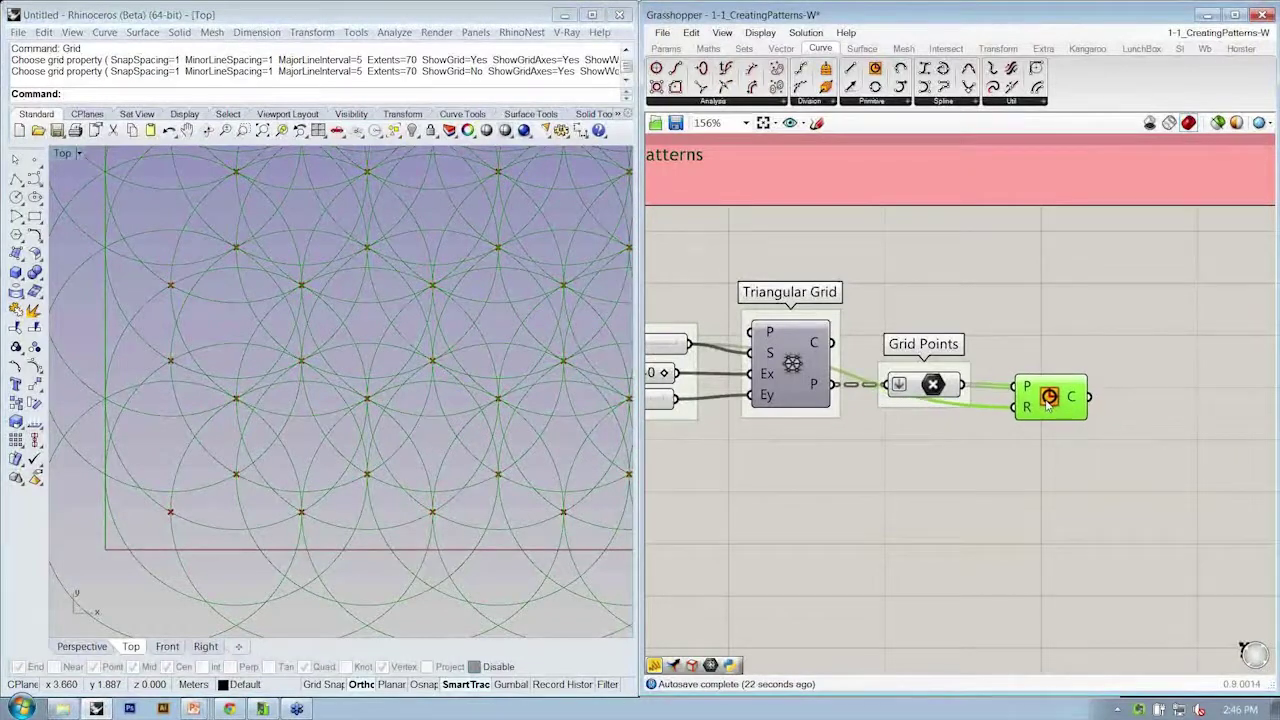
{"action": "left_click", "coordinate": [1007, 455]}
{"action": "right_click", "coordinate": [1027, 410]}
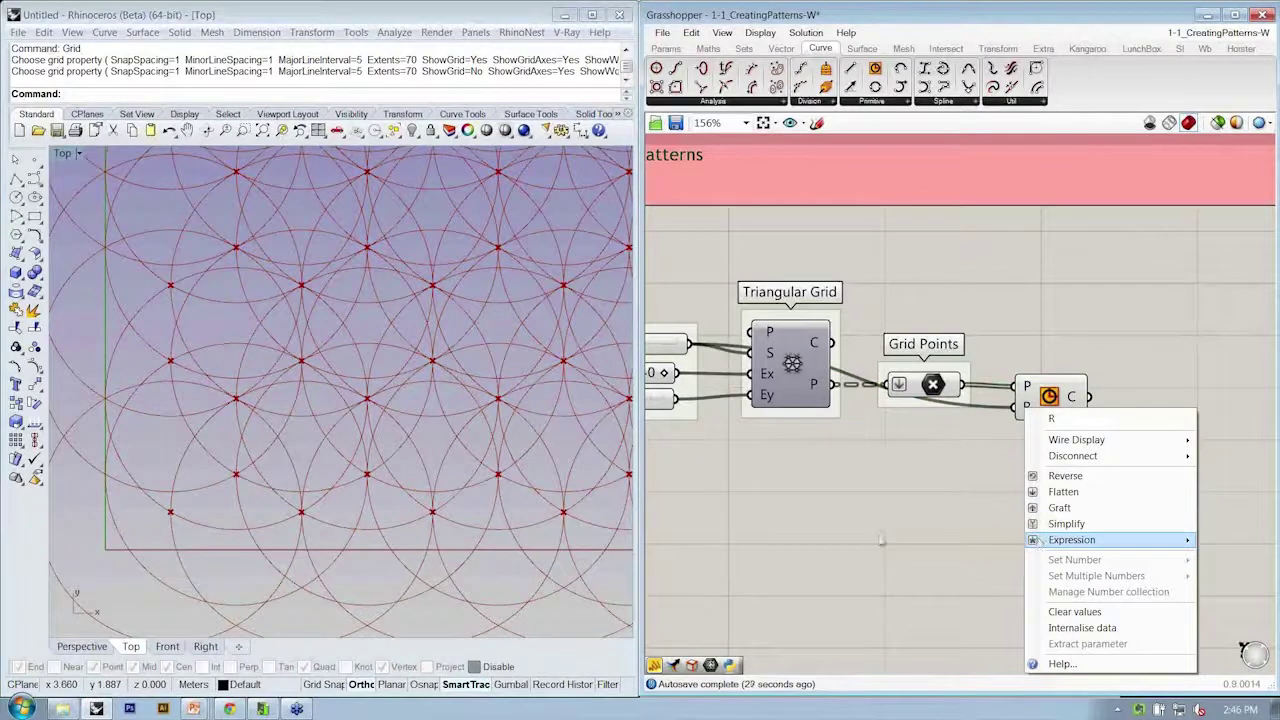
{"action": "right_click_drag", "start_coordinate": [1038, 541], "coordinate": [801, 512]}
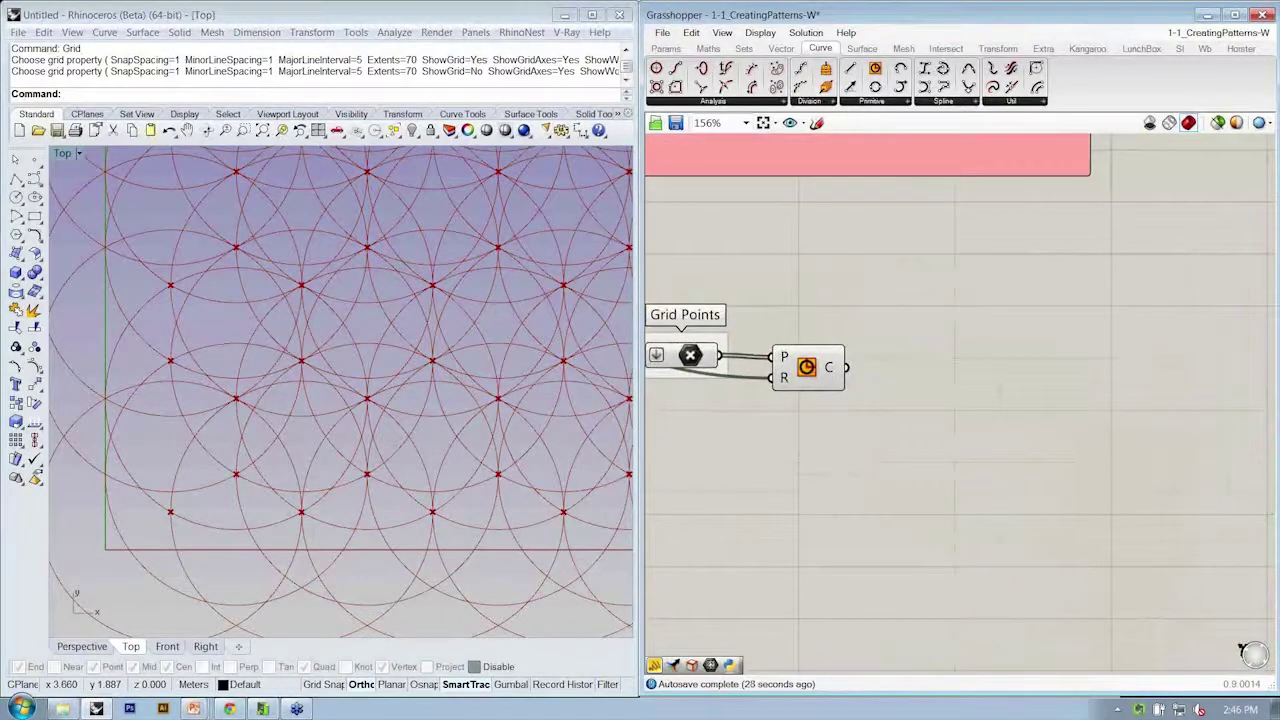
{"action": "right_click", "coordinate": [786, 381]}
{"action": "mouse_move", "coordinate": [833, 509]}
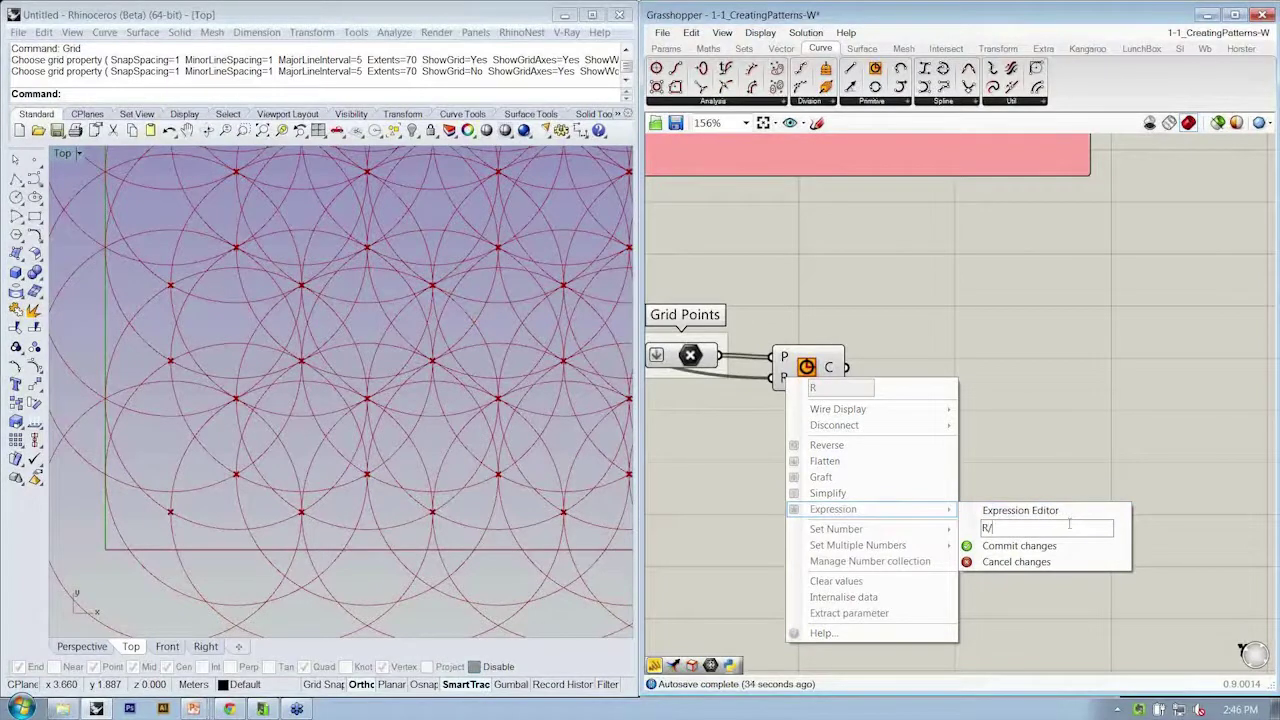
{"action": "left_click", "coordinate": [1067, 546]}
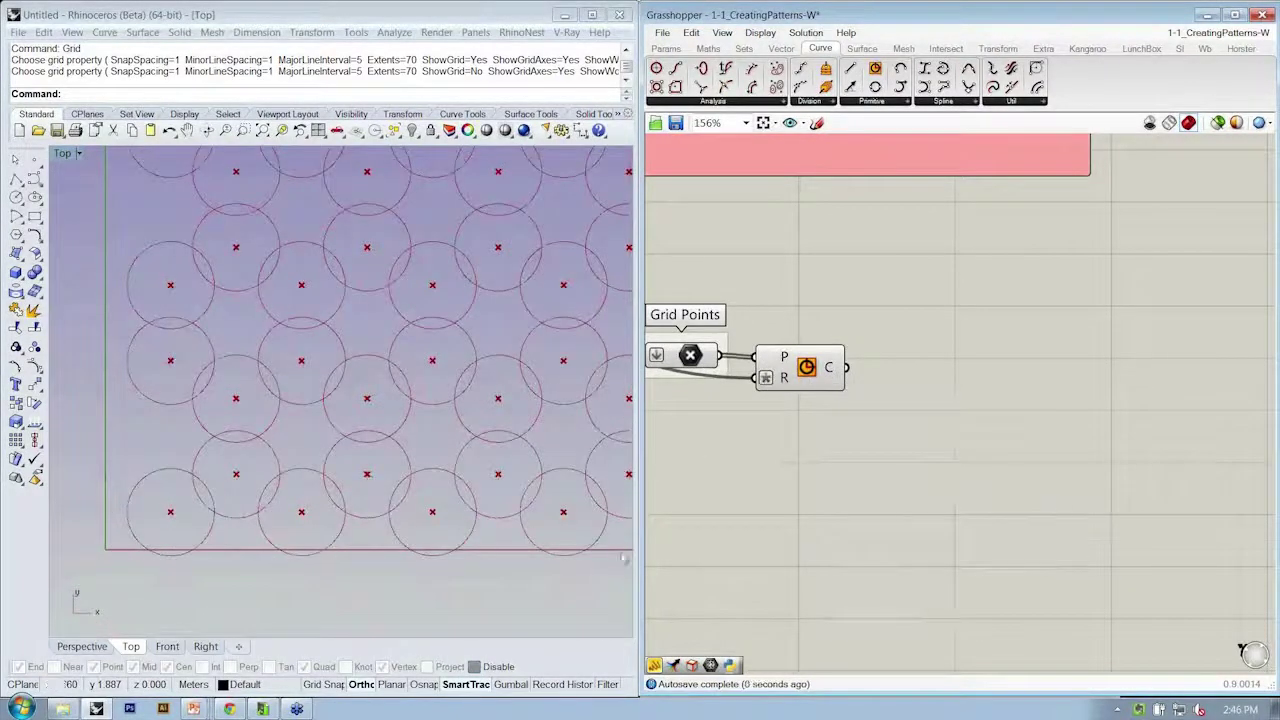
{"action": "scroll", "coordinate": [414, 457], "scroll_direction": "down", "scroll_amount": 3}
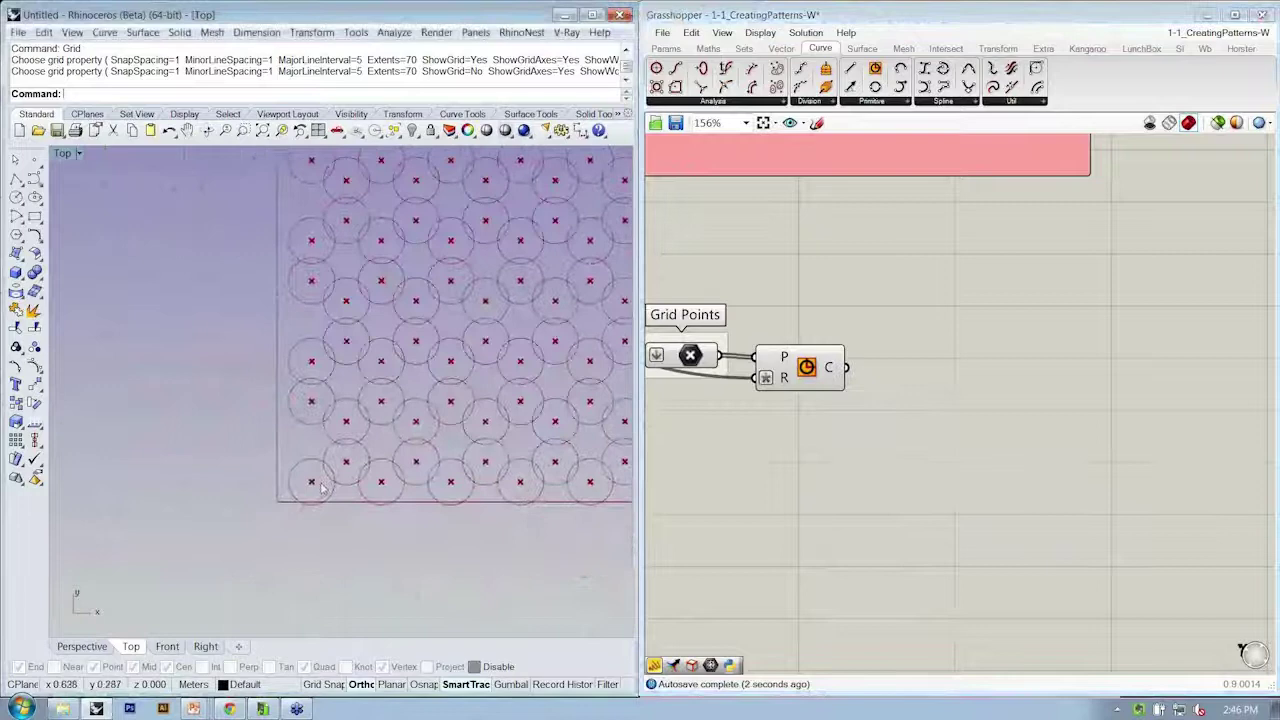
{"action": "scroll", "coordinate": [323, 487], "scroll_direction": "up", "scroll_amount": 4}
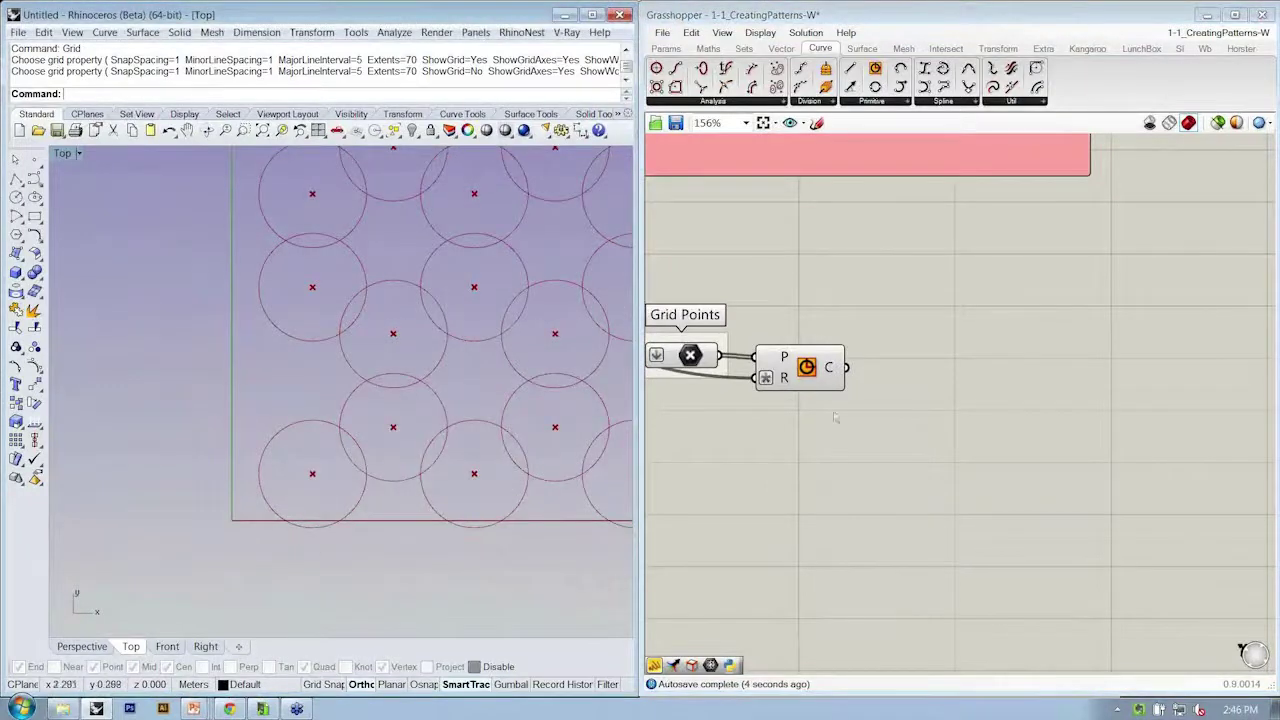
{"action": "right_click_drag", "start_coordinate": [835, 418], "coordinate": [984, 435]}
{"action": "scroll", "coordinate": [984, 435], "scroll_direction": "up", "scroll_amount": 1}
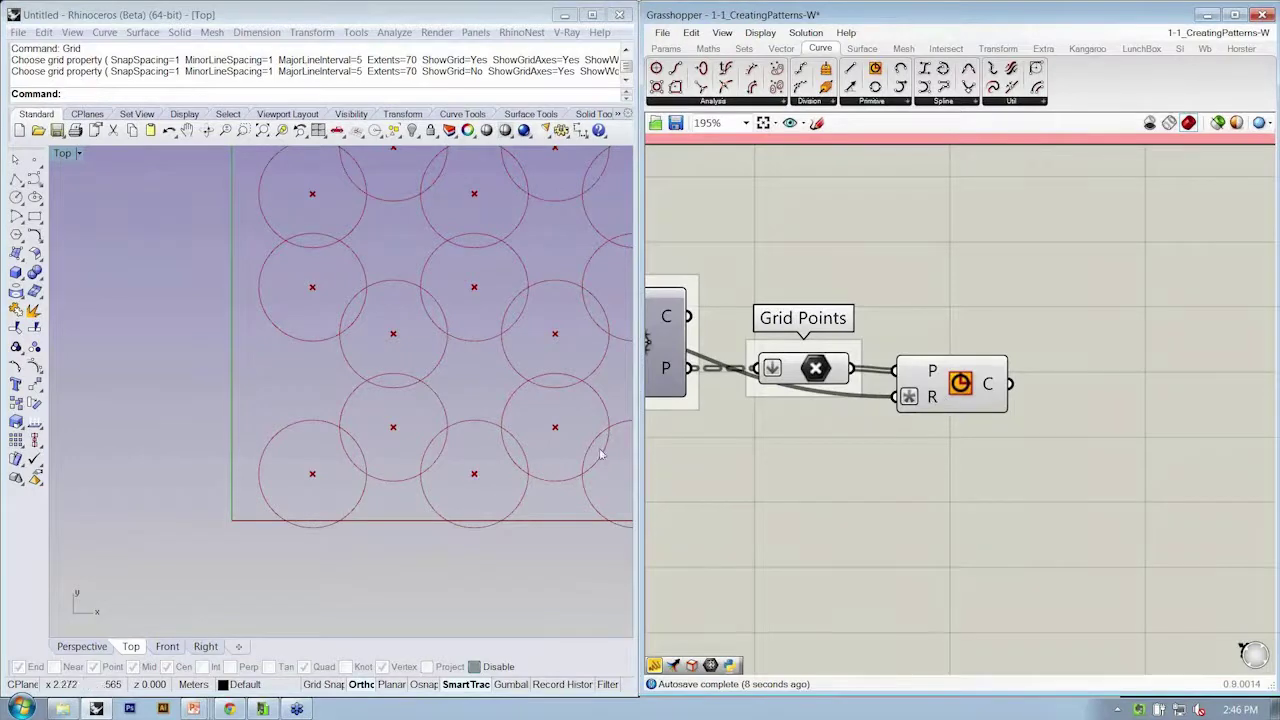
{"action": "scroll", "coordinate": [423, 371], "scroll_direction": "down", "scroll_amount": 8}
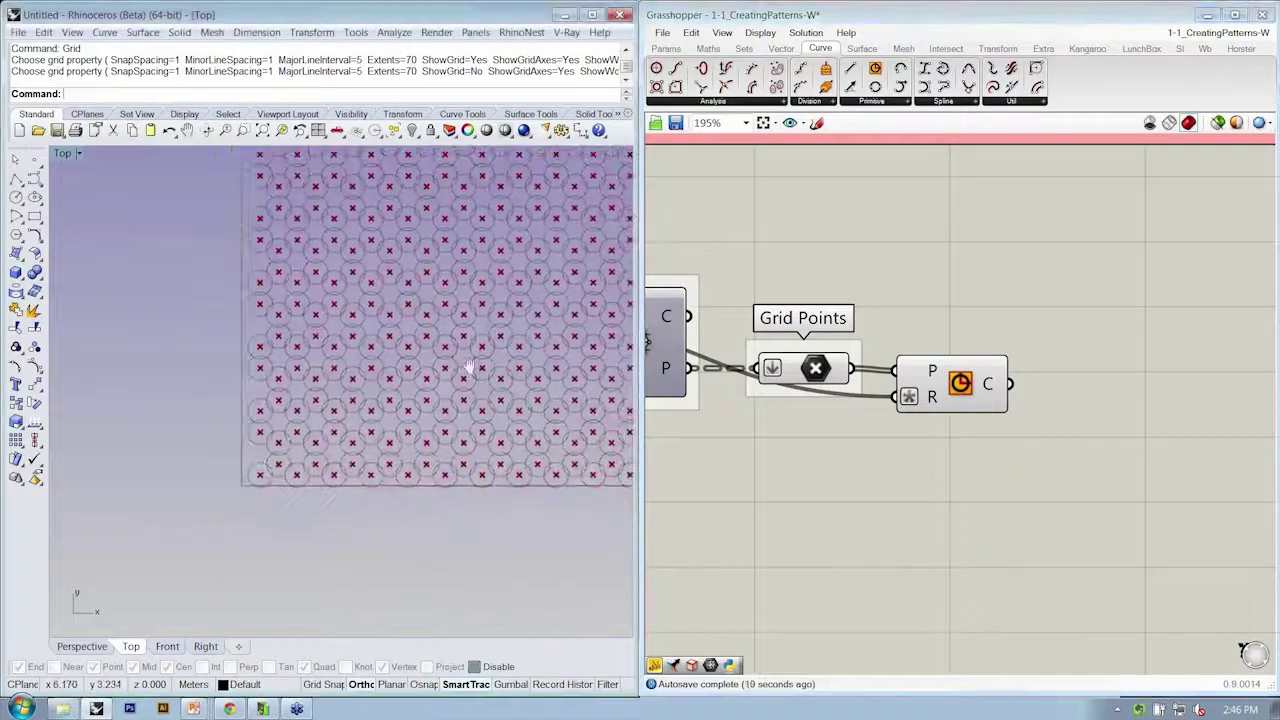
Step: Change the Circle radius expression to R/3, leaving gaps between circles
{"action": "right_click", "coordinate": [923, 397]}
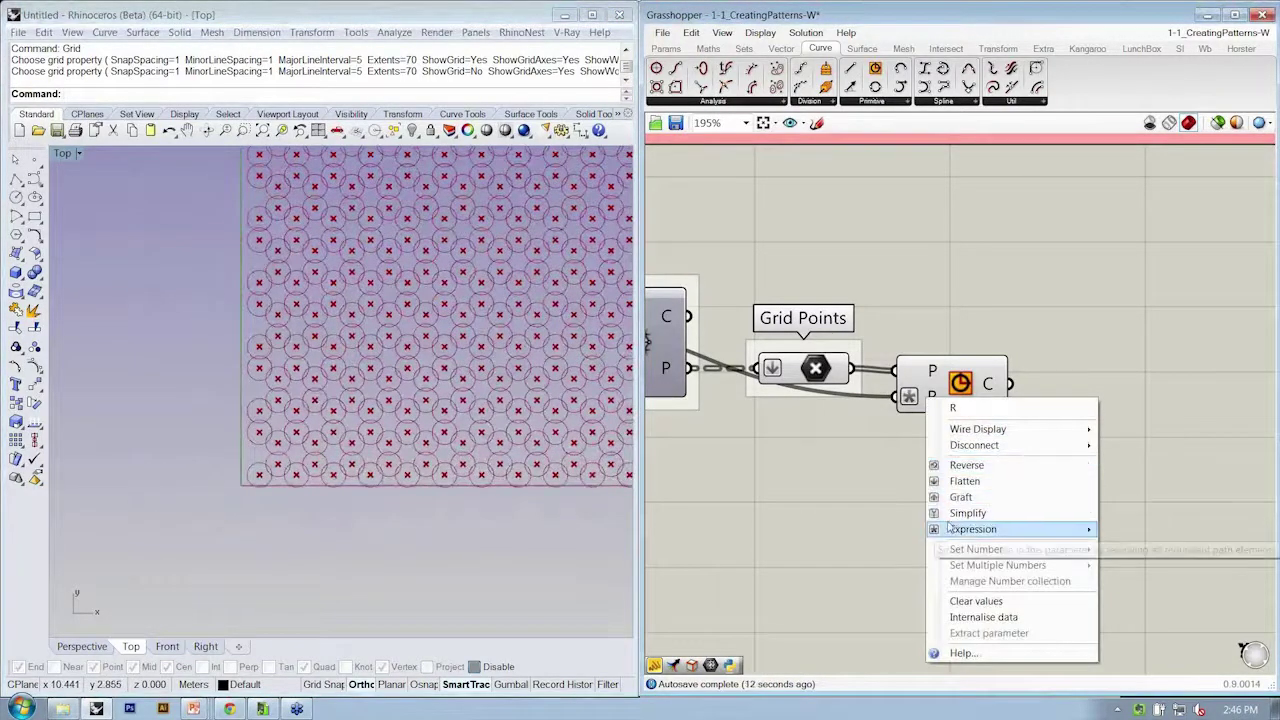
{"action": "mouse_move", "coordinate": [948, 530]}
{"action": "type", "text": "R/3"}
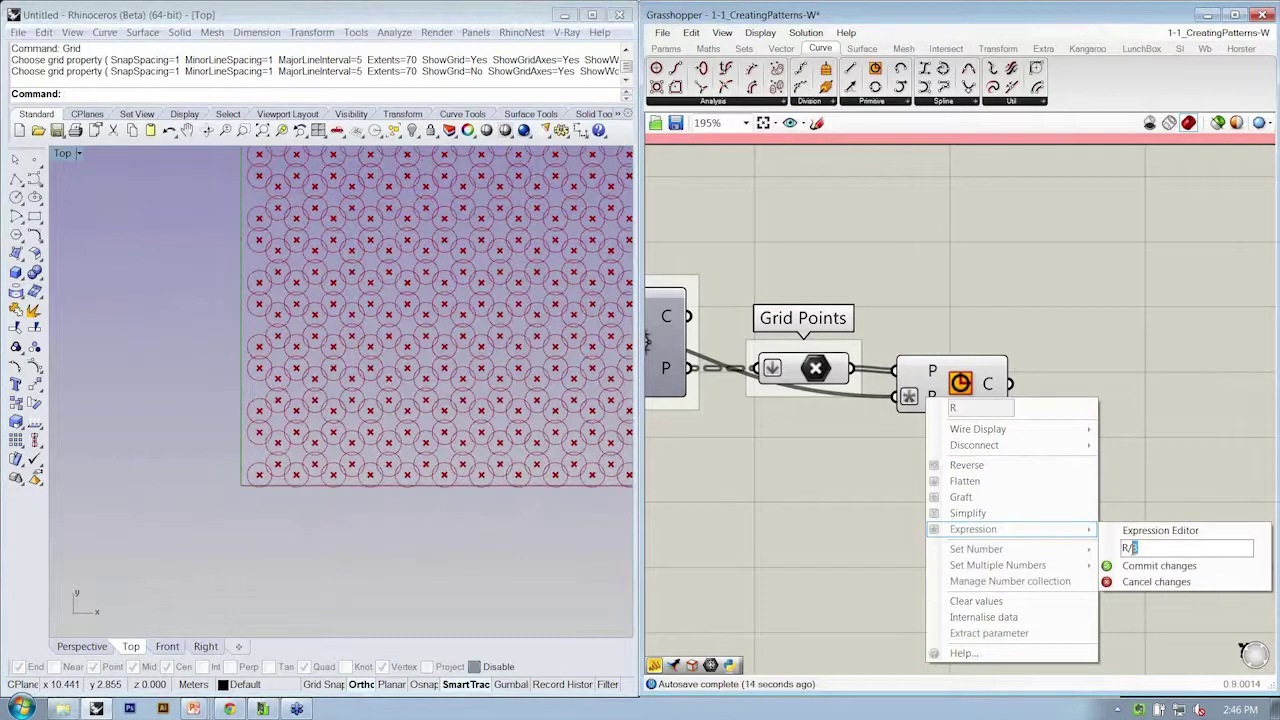
{"action": "left_click", "coordinate": [1140, 565]}
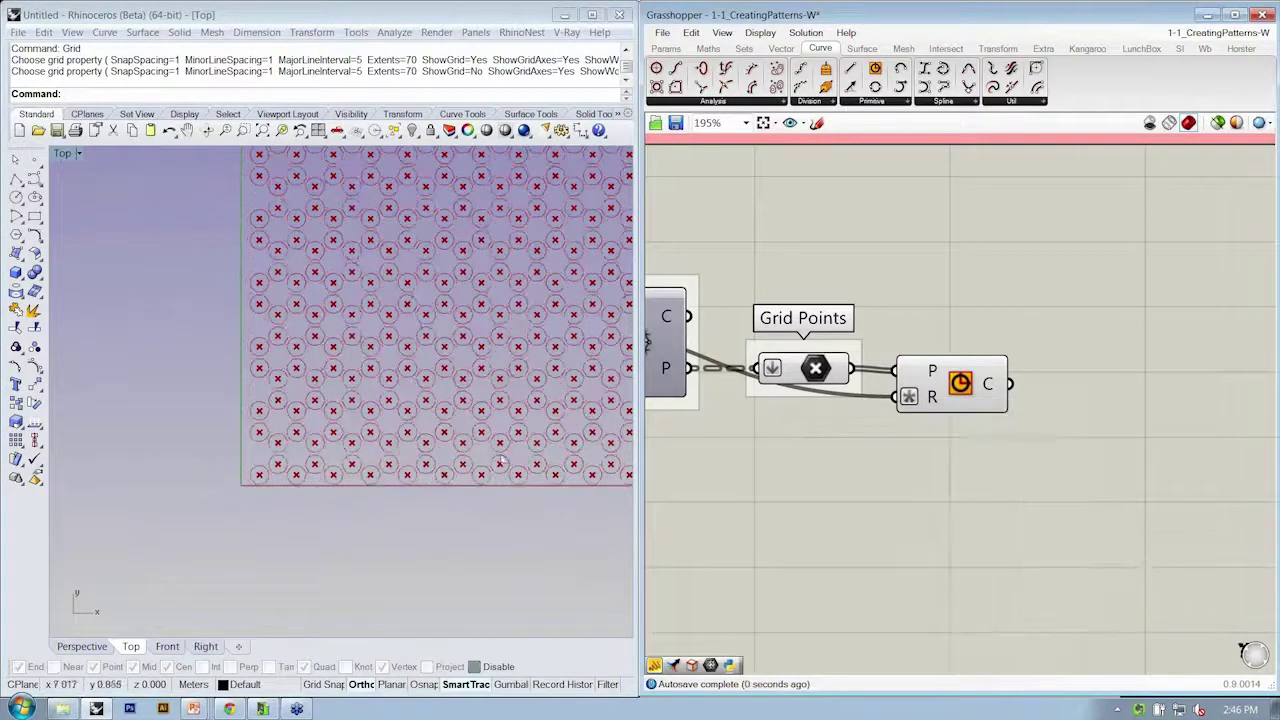
{"action": "scroll", "coordinate": [394, 457], "scroll_direction": "up", "scroll_amount": 5}
{"action": "scroll", "coordinate": [173, 495], "scroll_direction": "up", "scroll_amount": 5}
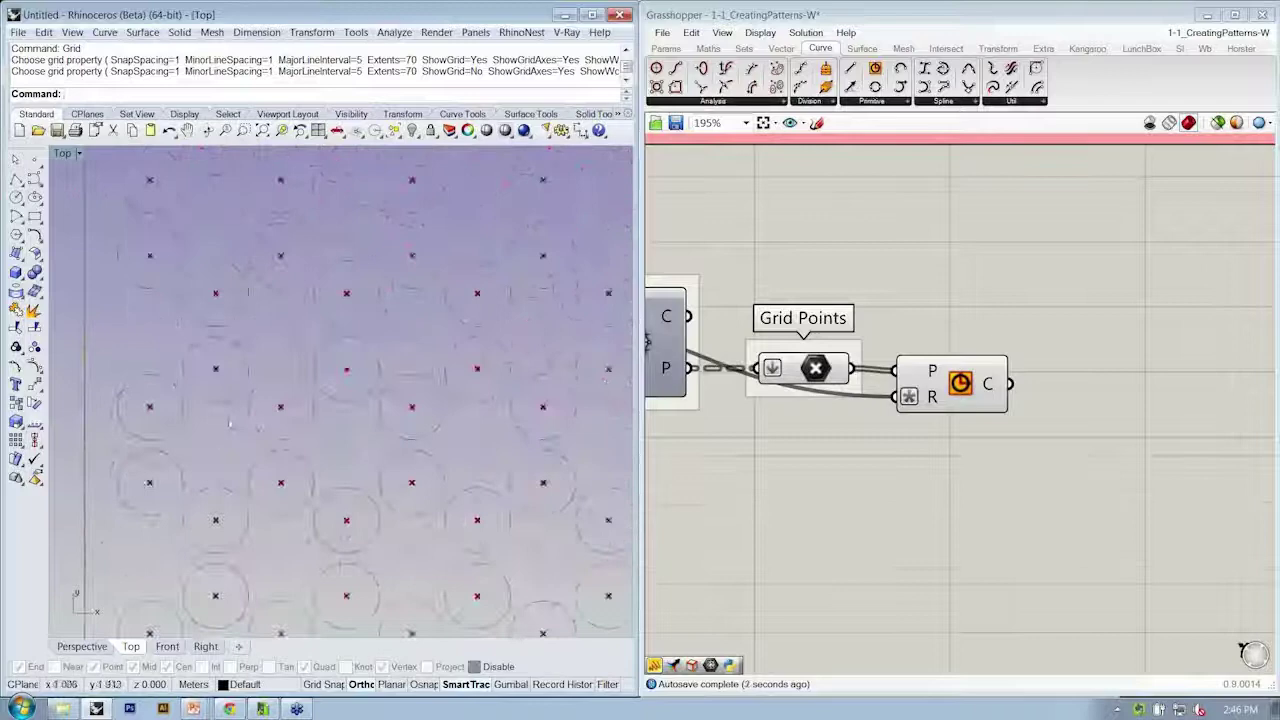
{"action": "scroll", "coordinate": [278, 393], "scroll_direction": "down", "scroll_amount": 7}
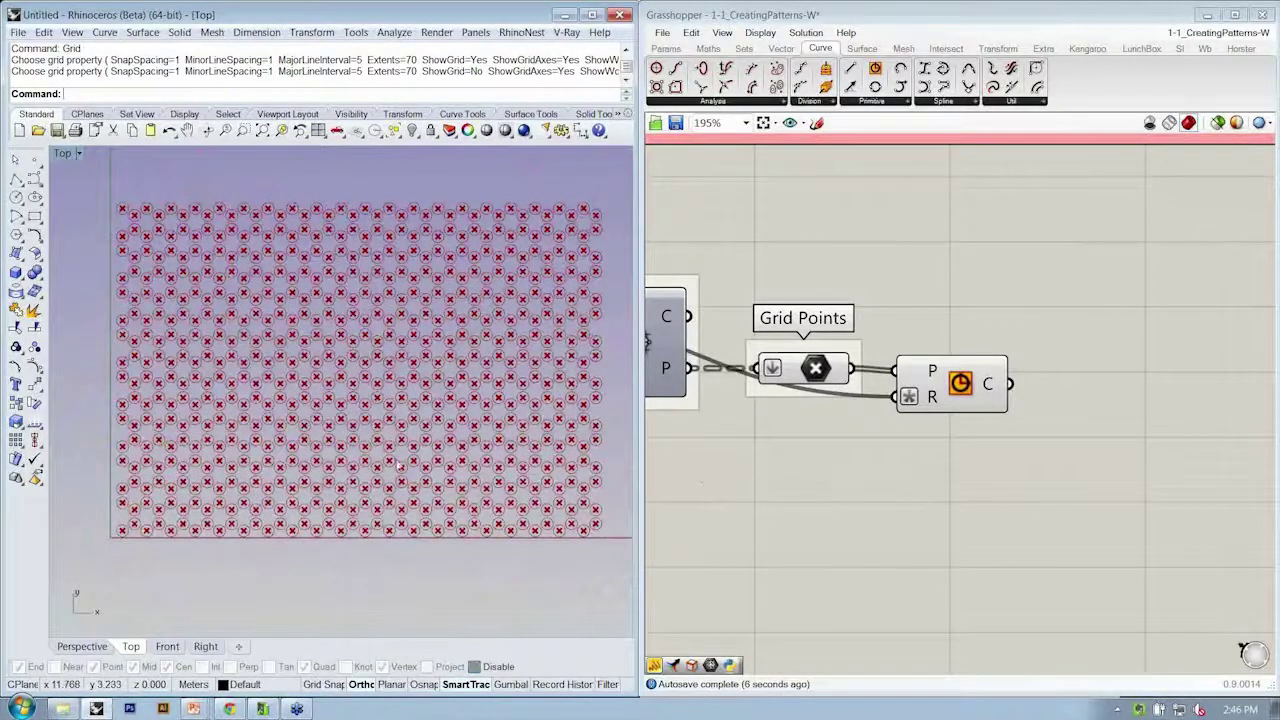
{"action": "scroll", "coordinate": [305, 443], "scroll_direction": "up", "scroll_amount": 4}
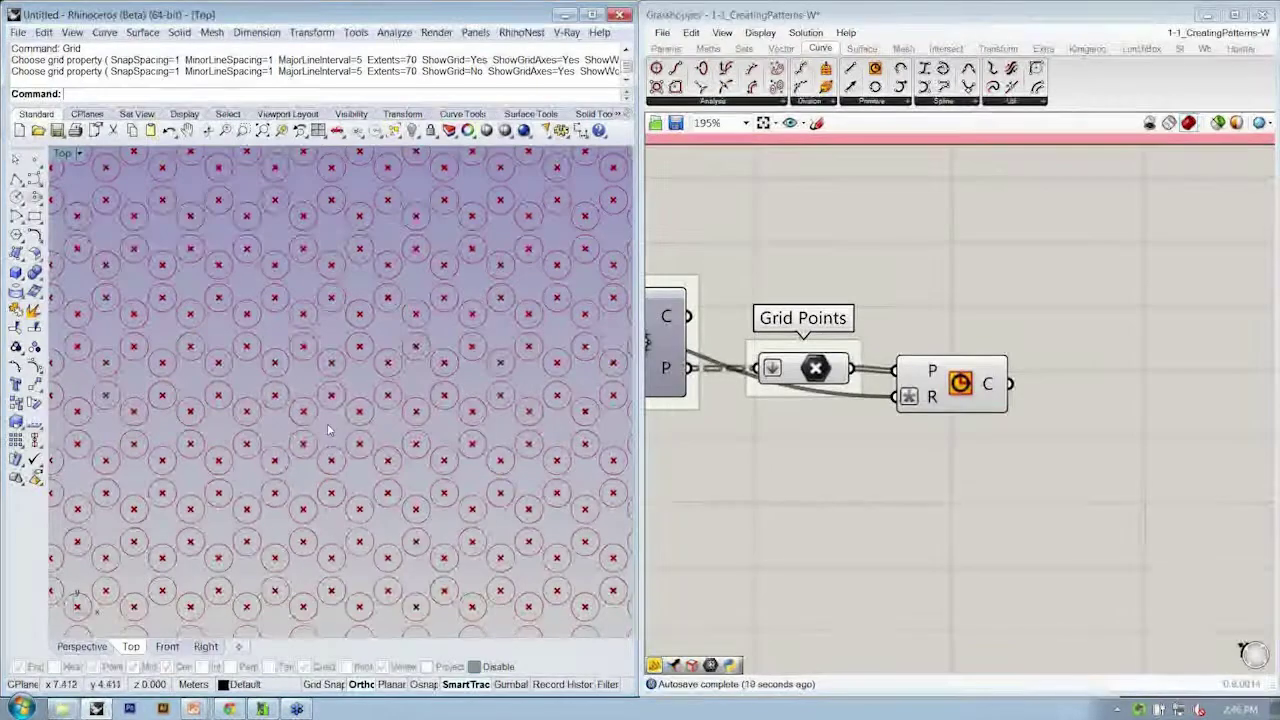
{"action": "scroll", "coordinate": [332, 432], "scroll_direction": "down", "scroll_amount": 6}
{"action": "scroll", "coordinate": [330, 441], "scroll_direction": "up", "scroll_amount": 2}
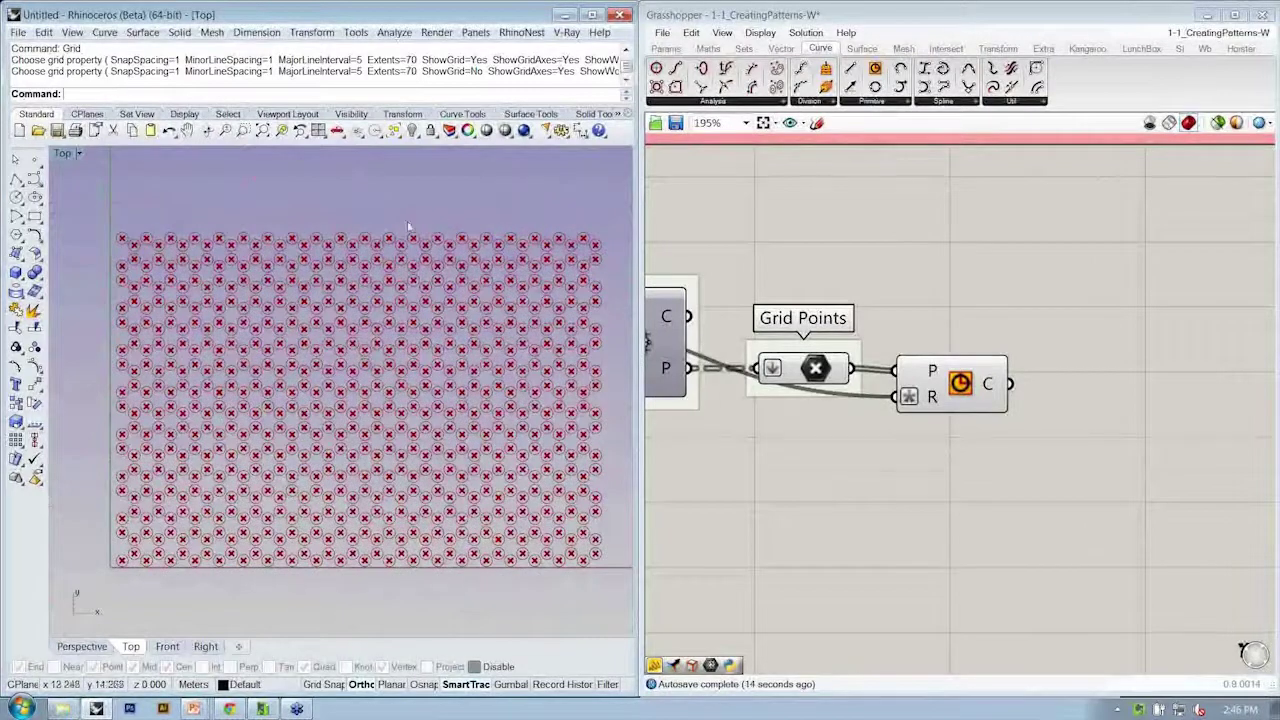
{"action": "right_click_drag", "start_coordinate": [787, 309], "coordinate": [822, 294]}
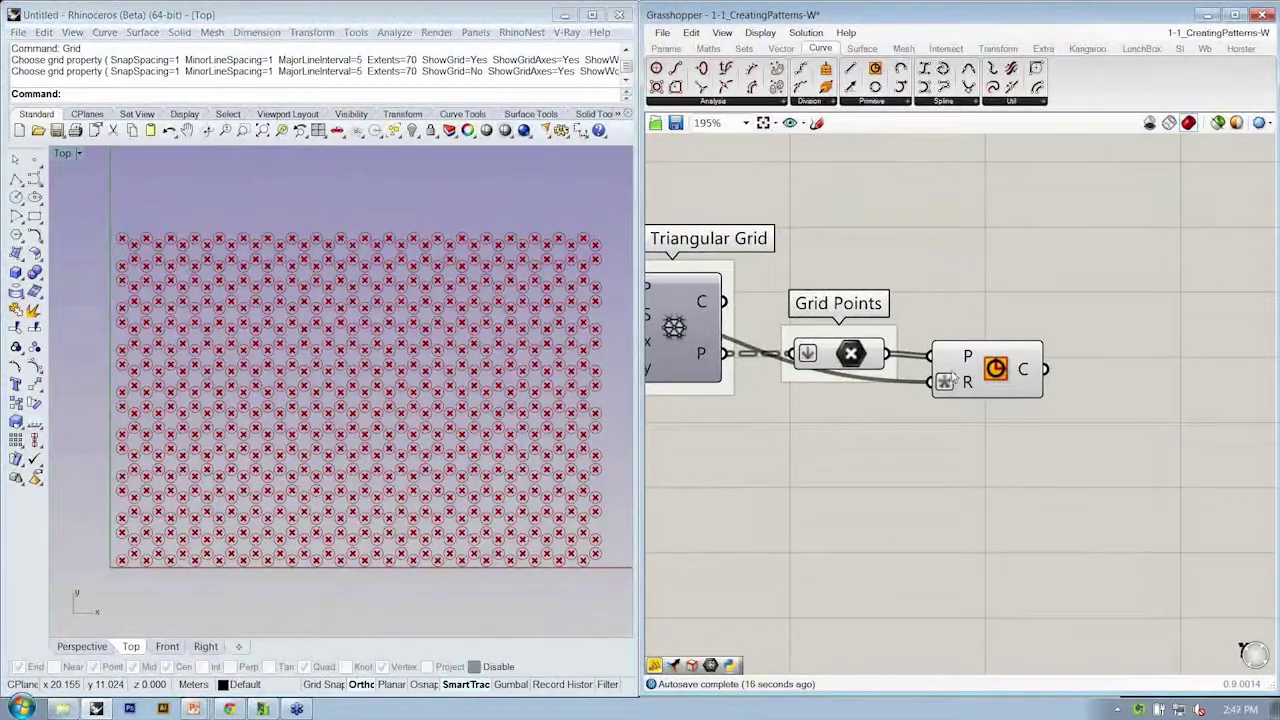
{"action": "left_click_drag", "start_coordinate": [953, 377], "coordinate": [960, 415]}
Step: Turn off the Grid Points component's preview in Rhino
{"action": "left_click", "coordinate": [868, 356]}
{"action": "right_click", "coordinate": [852, 356]}
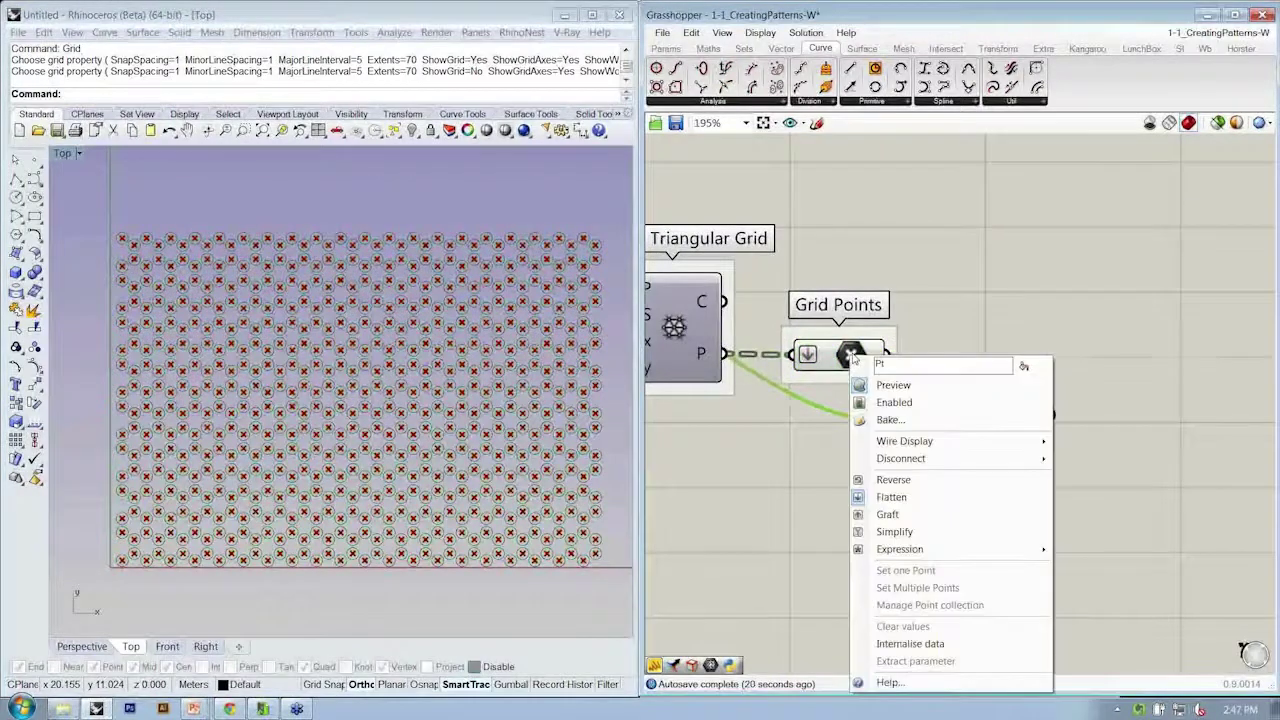
{"action": "left_click", "coordinate": [878, 390]}
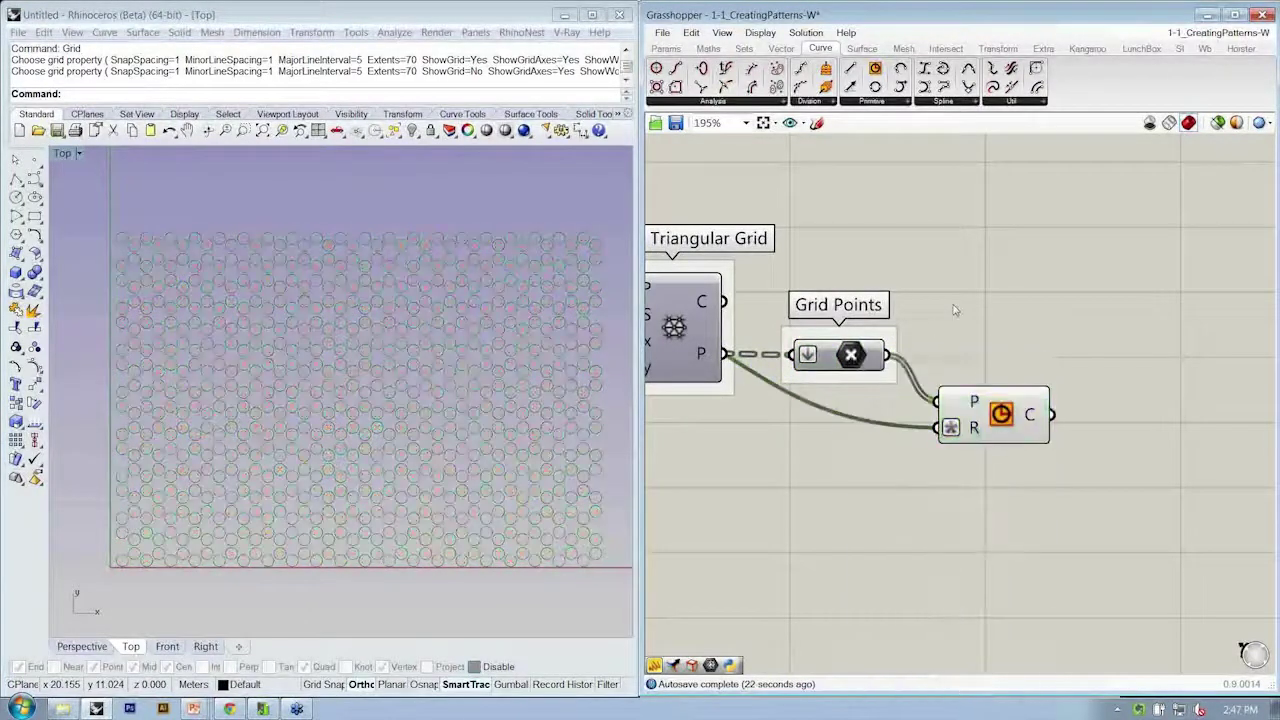
Step: Group the Circle component and name the group 'Circle - Base Plane'
{"action": "left_click", "coordinate": [1013, 428]}
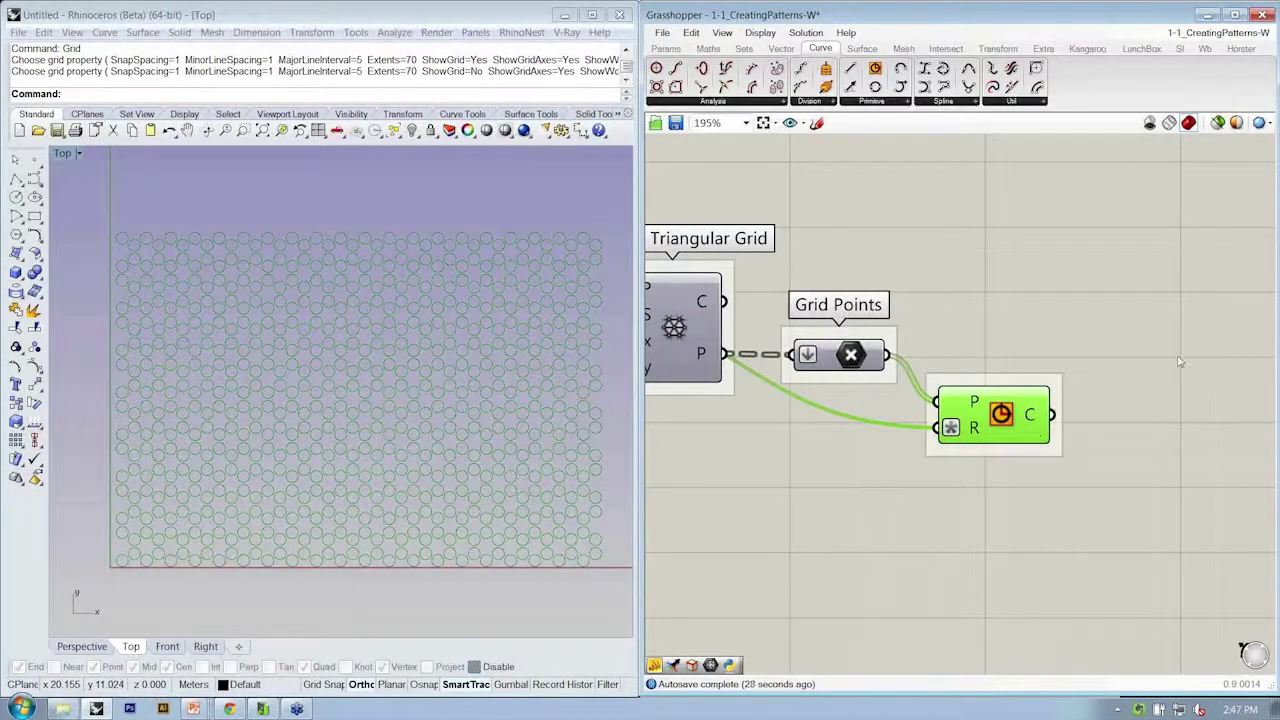
{"action": "right_click", "coordinate": [1017, 455]}
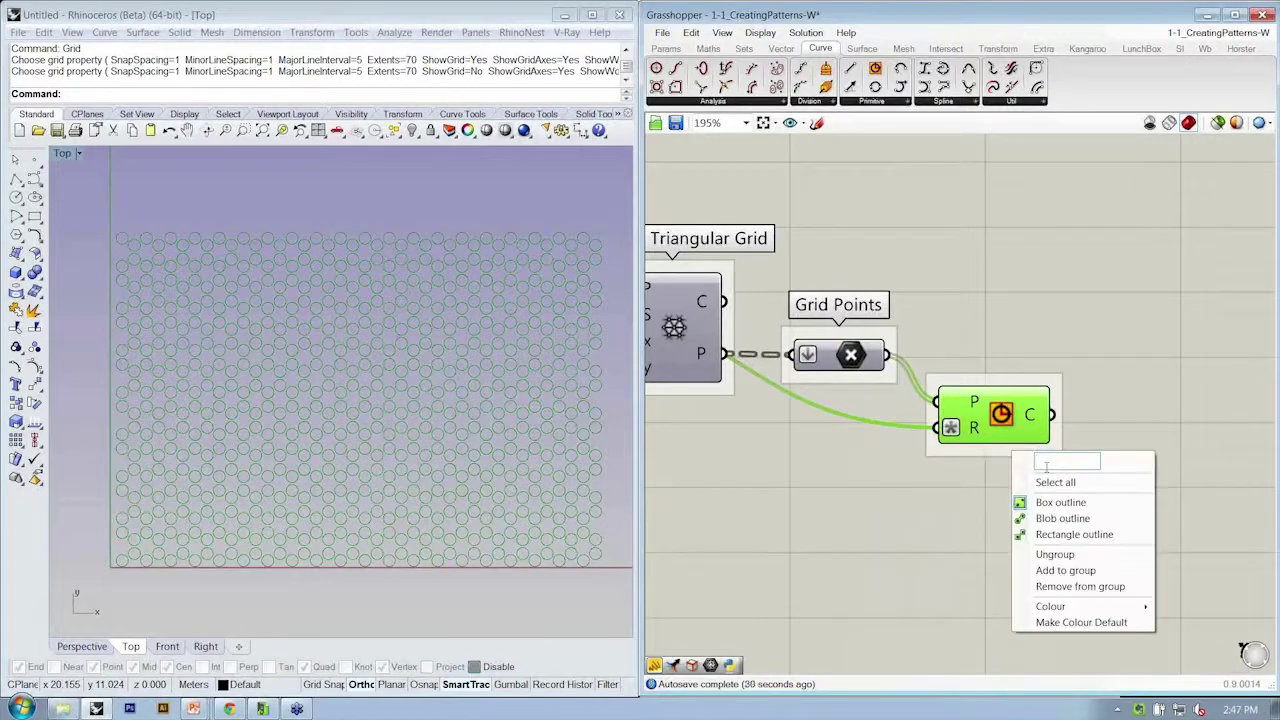
{"action": "type", "text": "Circle -"}
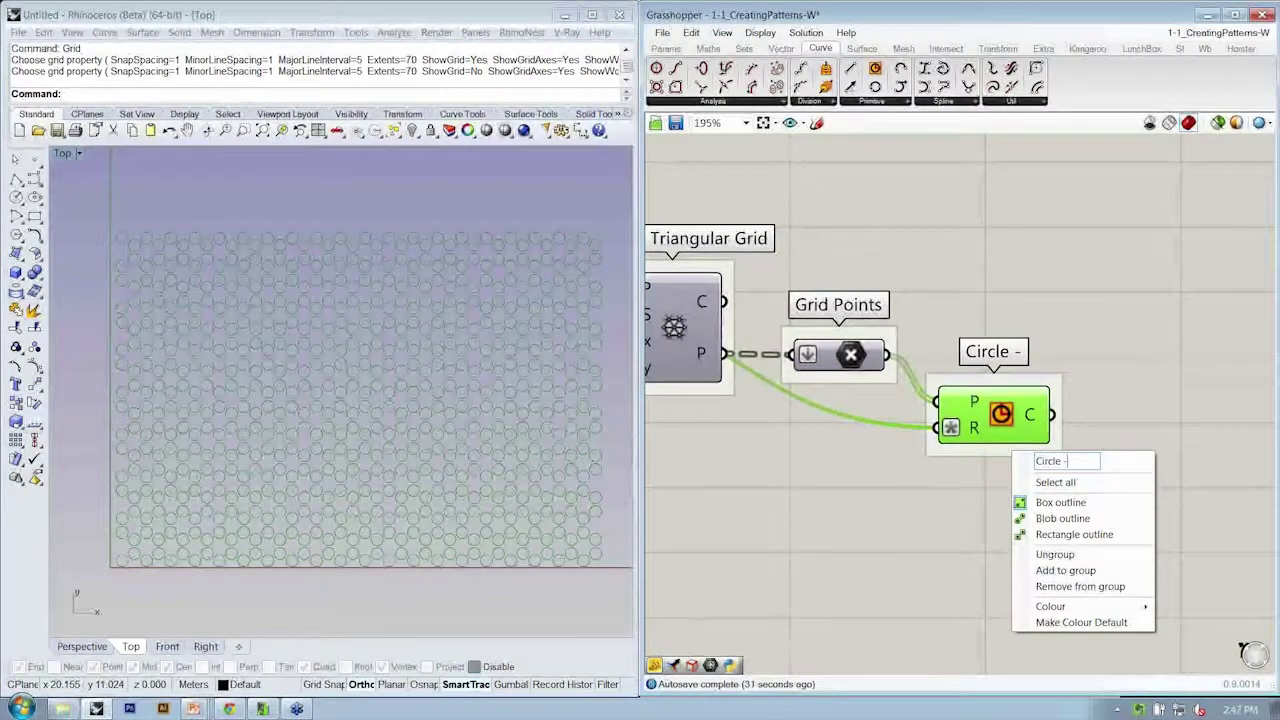
{"action": "type", "text": " Base P"}
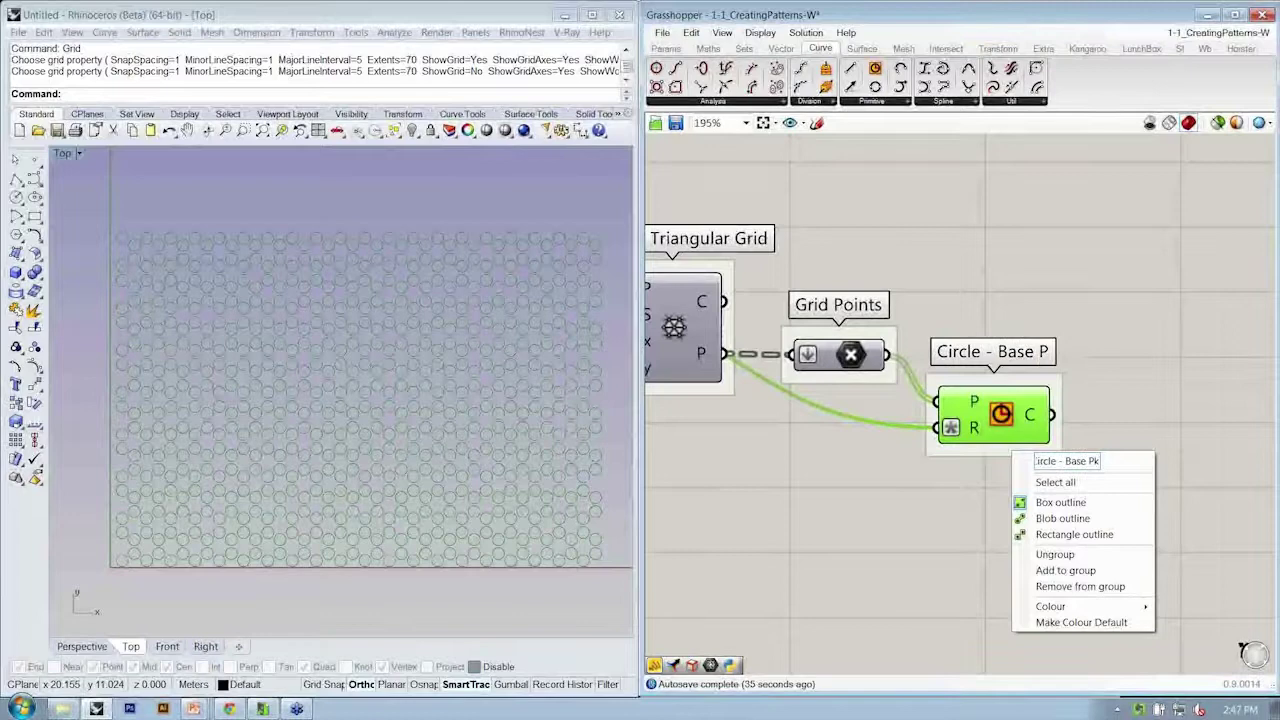
{"action": "type", "text": "lane"}
{"action": "key", "text": "Return"}
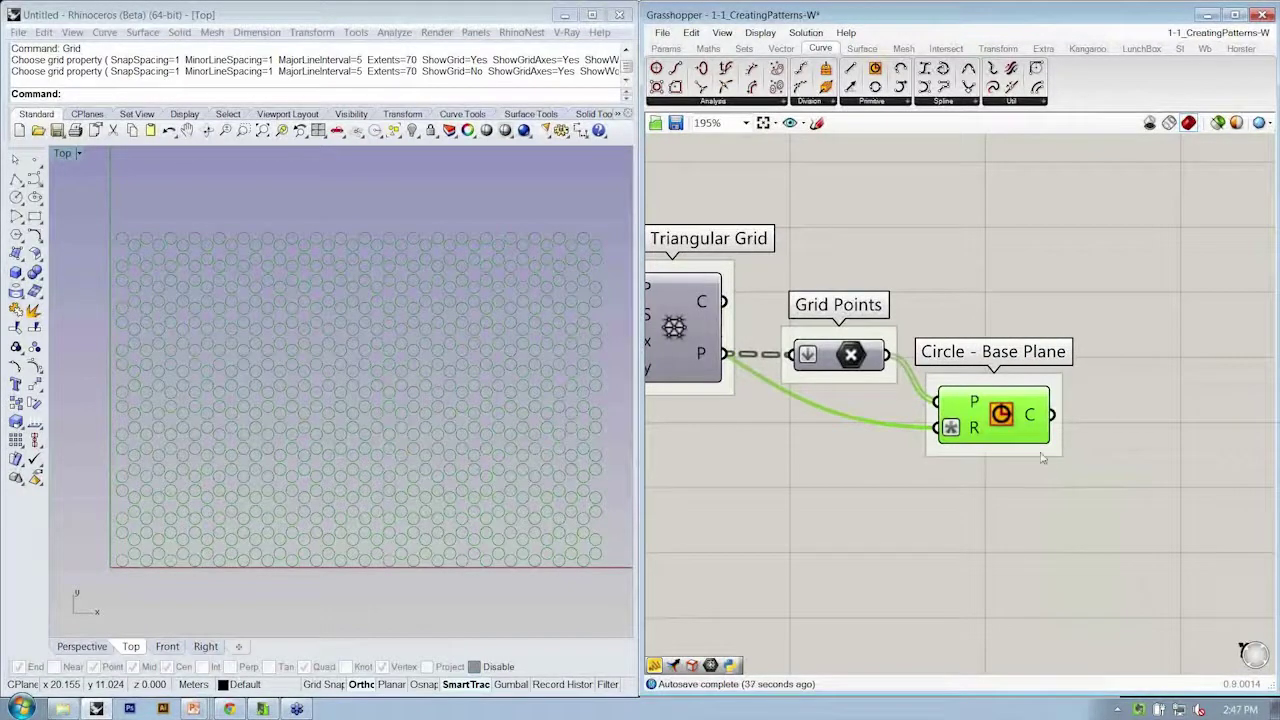
{"action": "left_click", "coordinate": [1042, 457]}
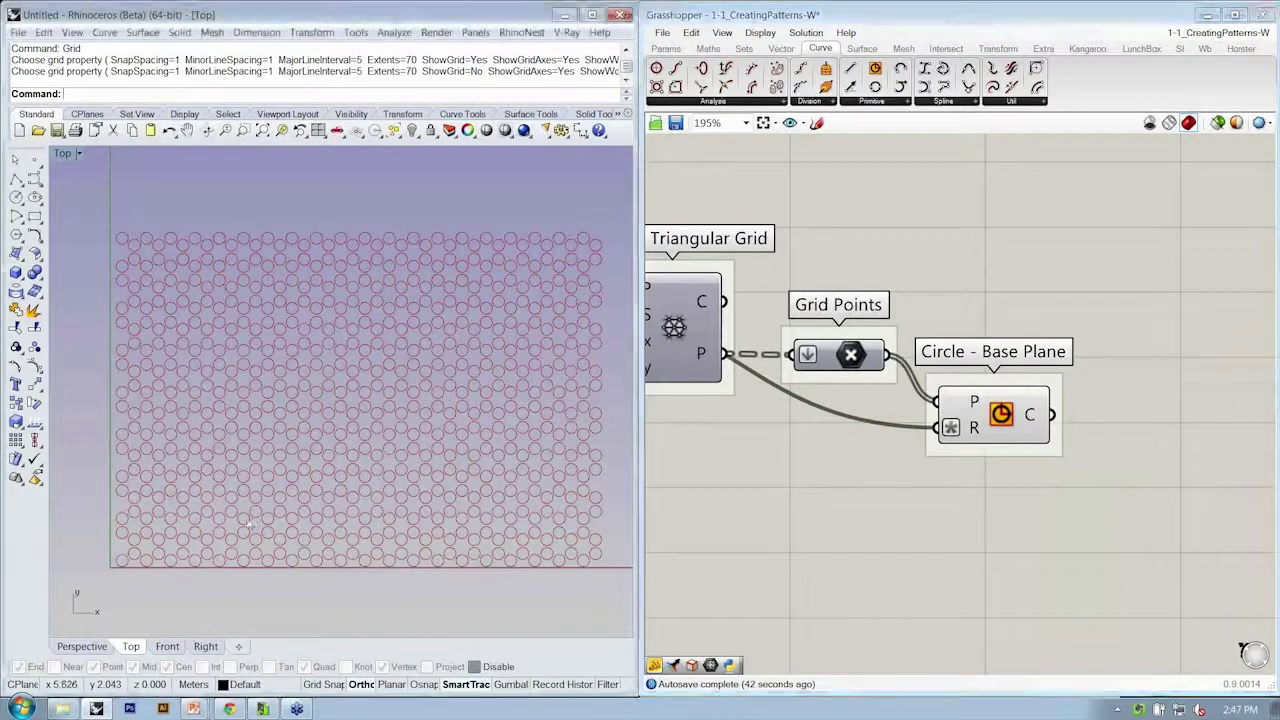
{"action": "scroll", "coordinate": [130, 548], "scroll_direction": "up", "scroll_amount": 3}
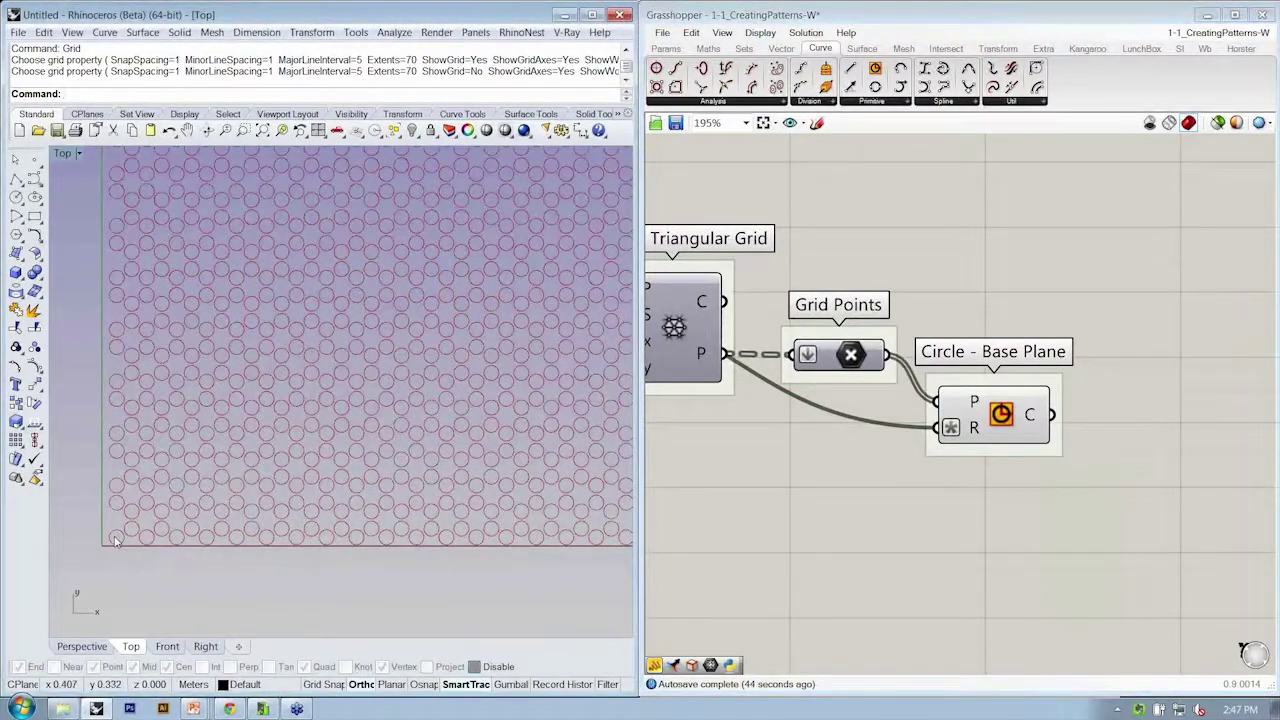
{"action": "scroll", "coordinate": [115, 540], "scroll_direction": "down", "scroll_amount": 2}
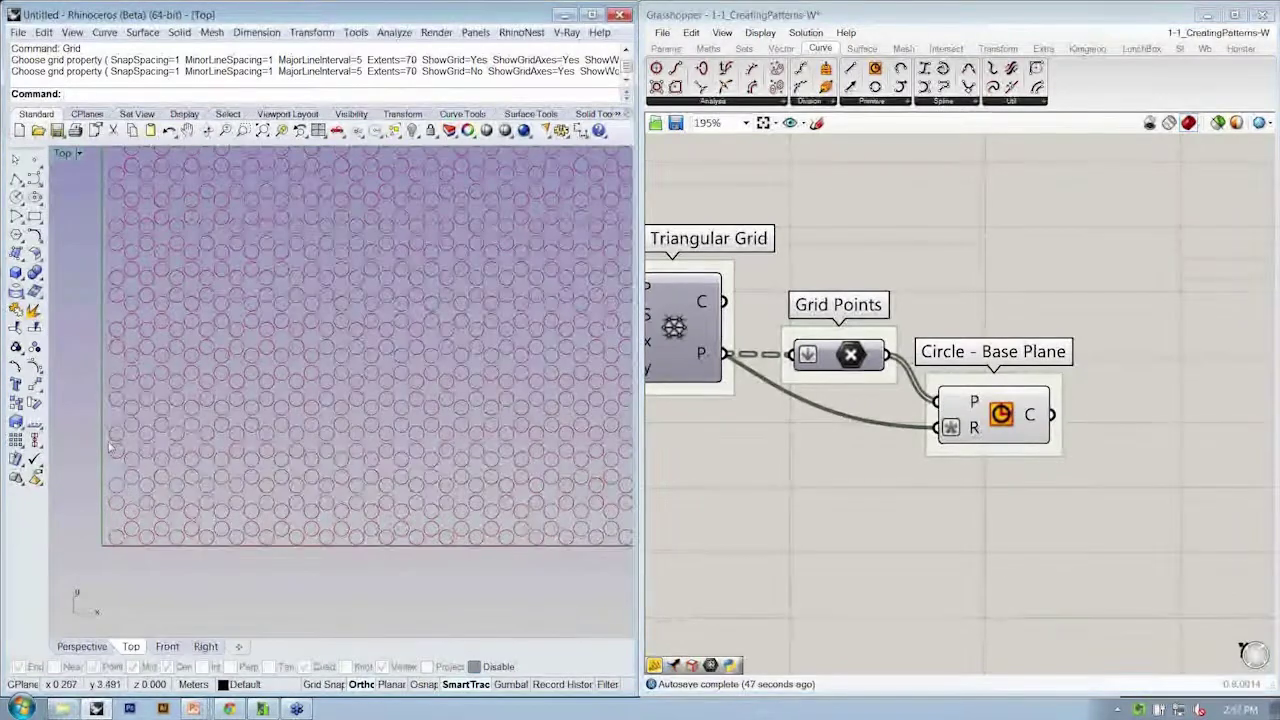
{"action": "right_click_drag", "start_coordinate": [357, 435], "coordinate": [351, 455]}
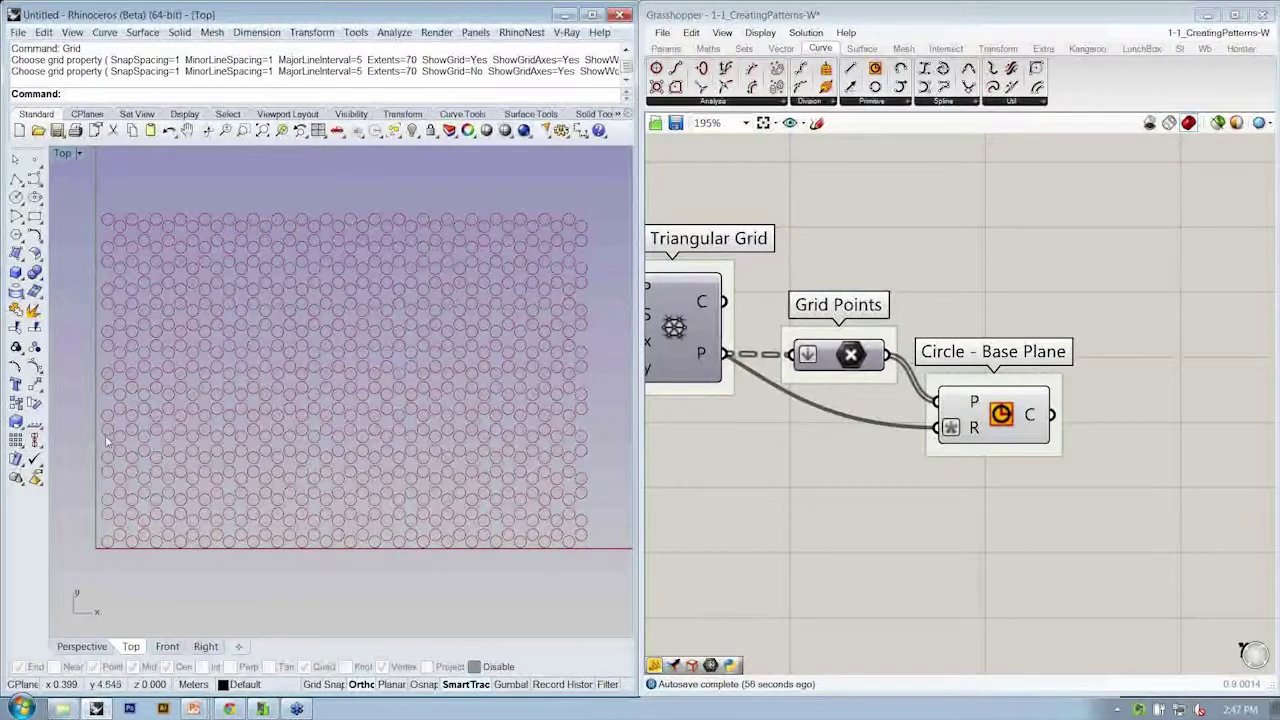
{"action": "scroll", "coordinate": [1114, 508], "scroll_direction": "down", "scroll_amount": 2}
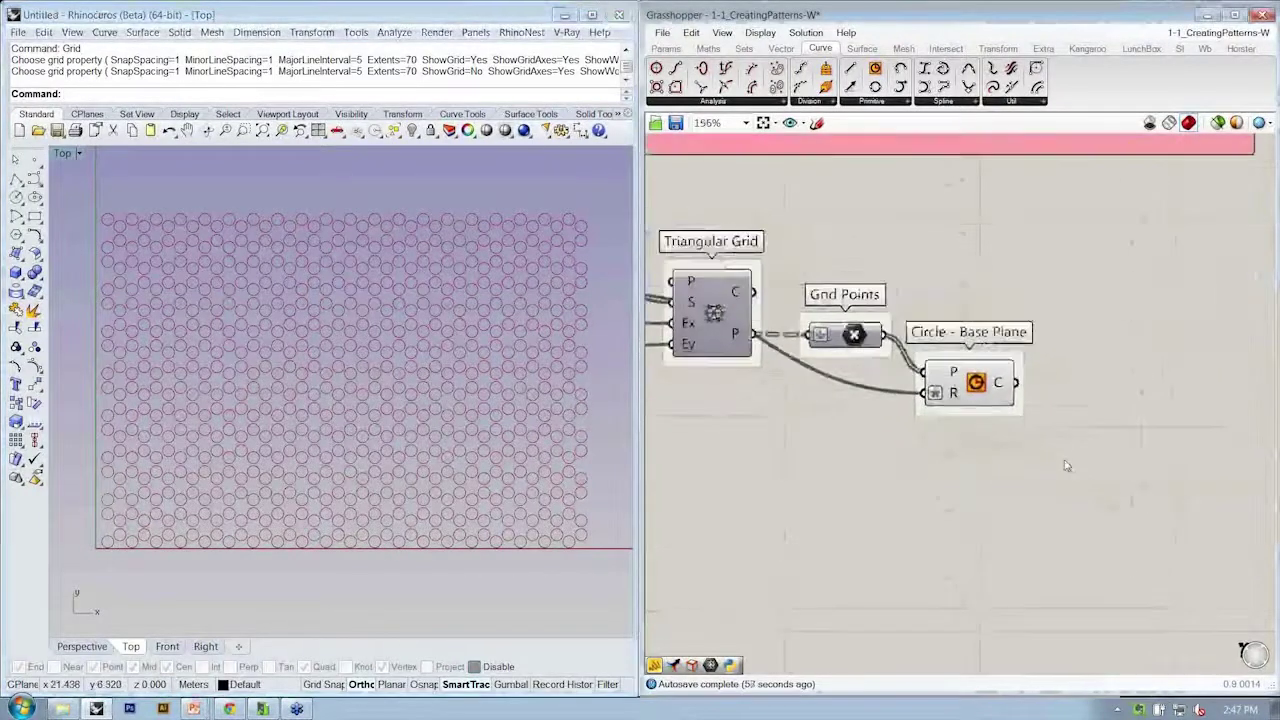
{"action": "scroll", "coordinate": [1066, 465], "scroll_direction": "down", "scroll_amount": 2}
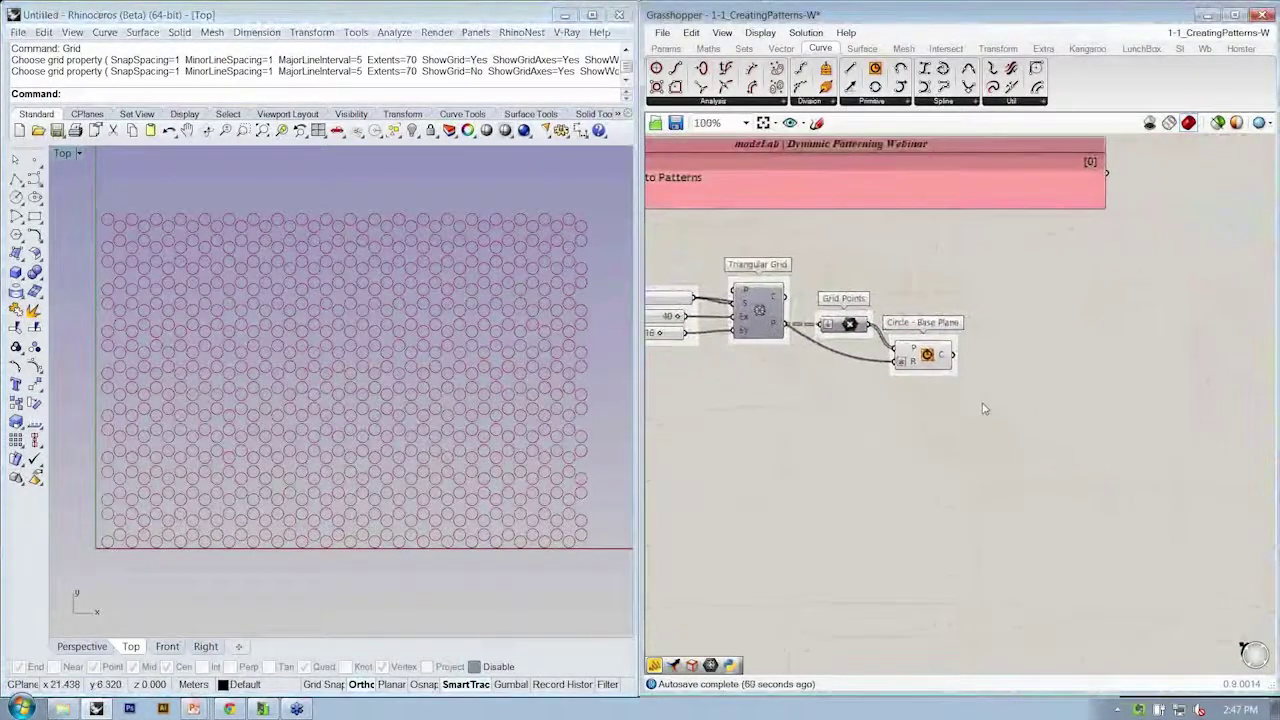
Step: Add a Params panel with .25, .95, .75 and .60, Multiline Data off
{"action": "scroll", "coordinate": [983, 408], "scroll_direction": "up", "scroll_amount": 1}
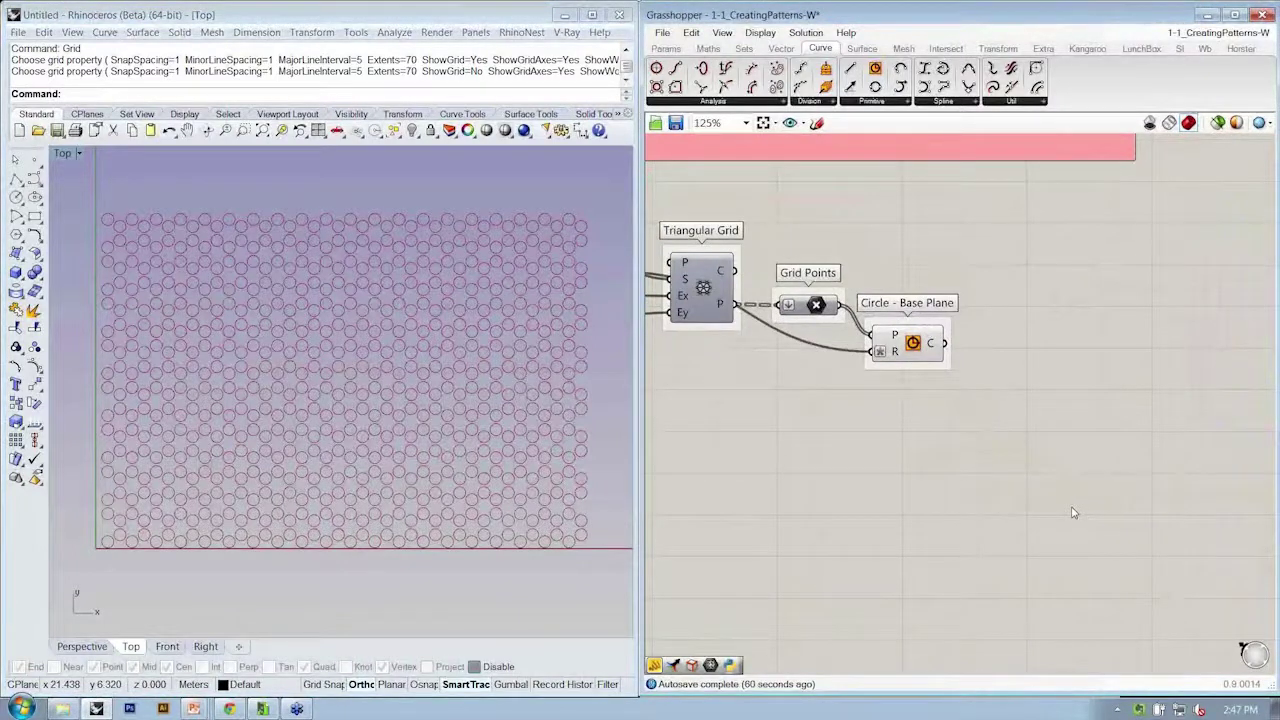
{"action": "left_click", "coordinate": [670, 48]}
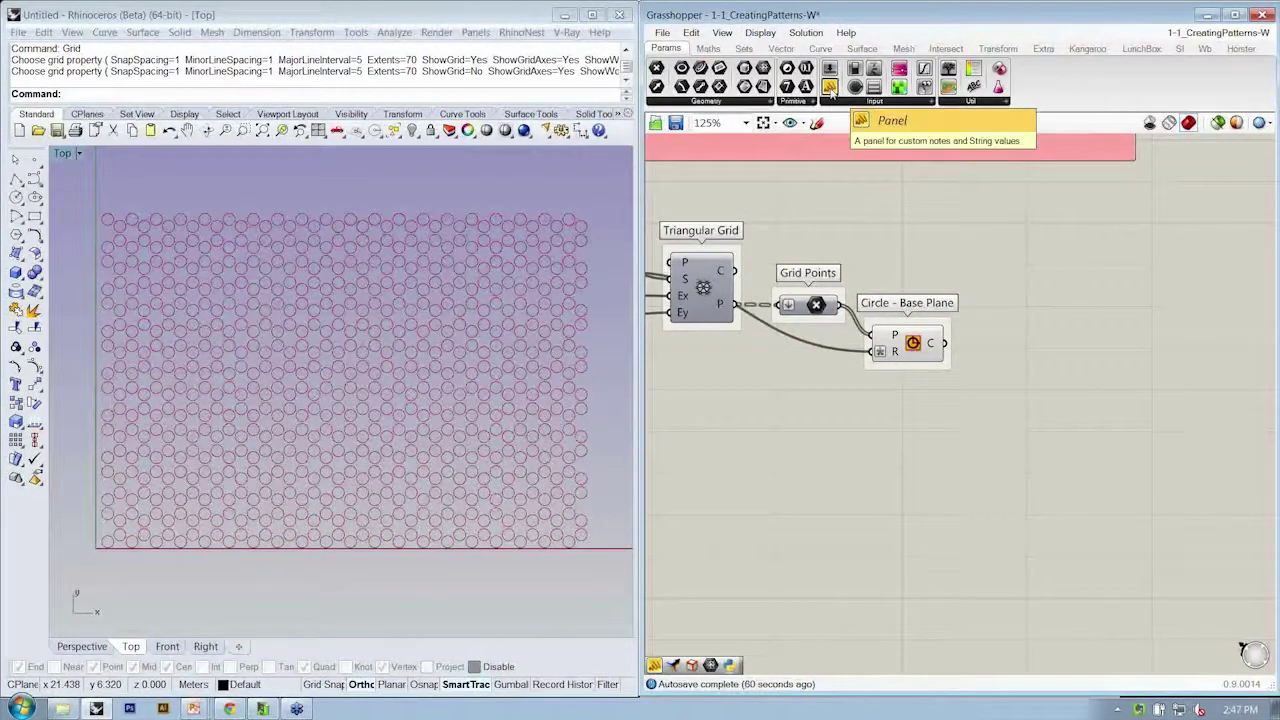
{"action": "left_click_drag", "start_coordinate": [830, 88], "coordinate": [862, 462]}
{"action": "scroll", "coordinate": [903, 442], "scroll_direction": "up", "scroll_amount": 3}
{"action": "double_click", "coordinate": [869, 463]}
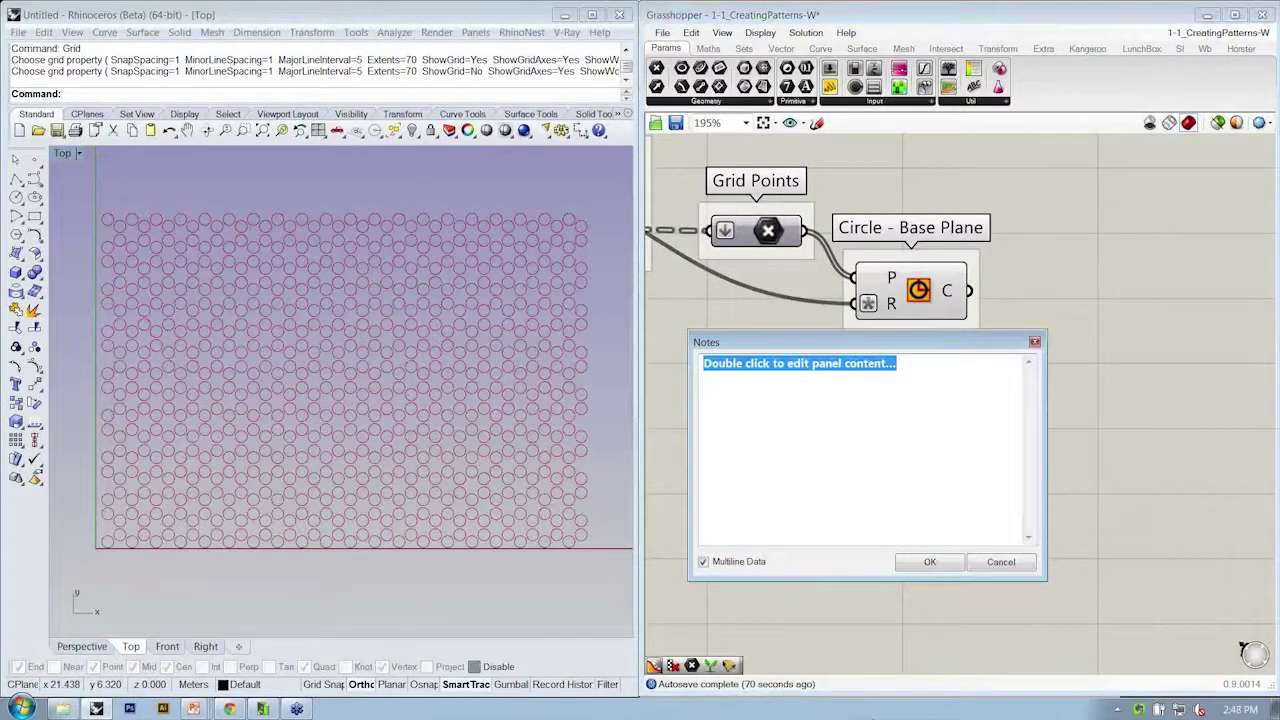
{"action": "type", "text": ".2"}
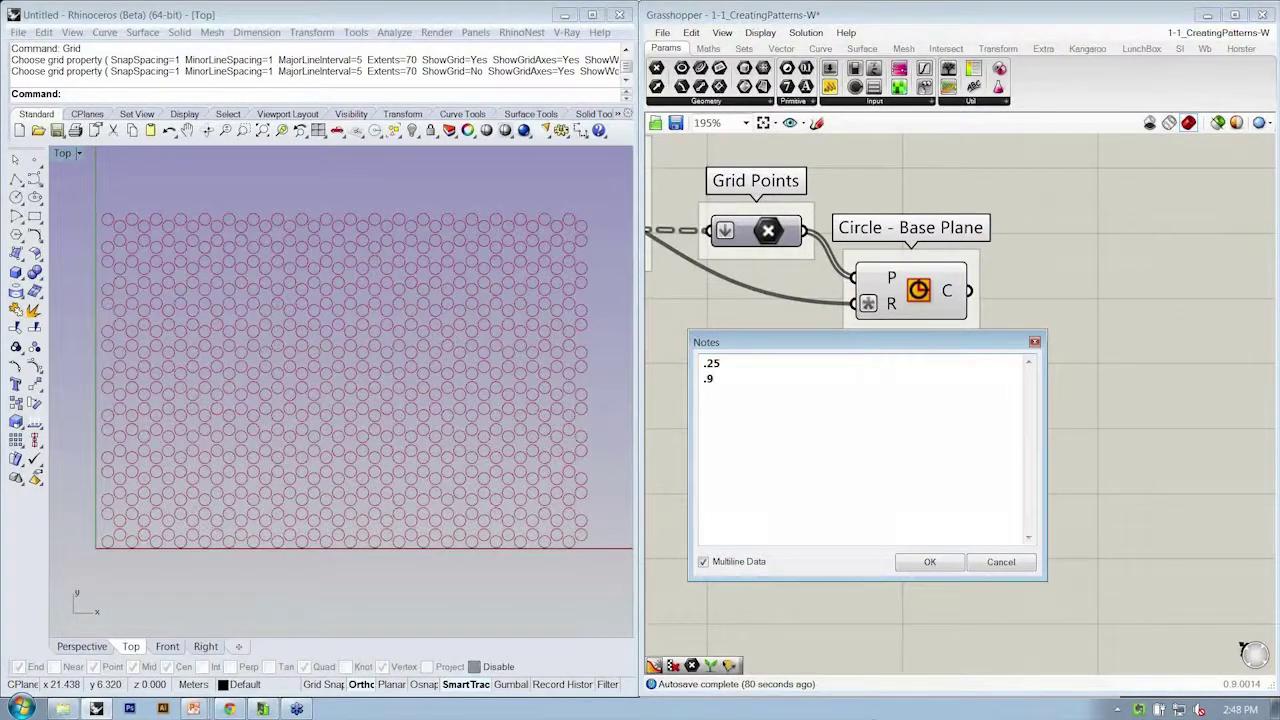
{"action": "type", "text": "5"}
{"action": "left_click", "coordinate": [704, 562]}
Step: Title the value panel 'Scale Values', place it below the circle component, and enlarge it to show all four values
{"action": "left_click", "coordinate": [930, 563]}
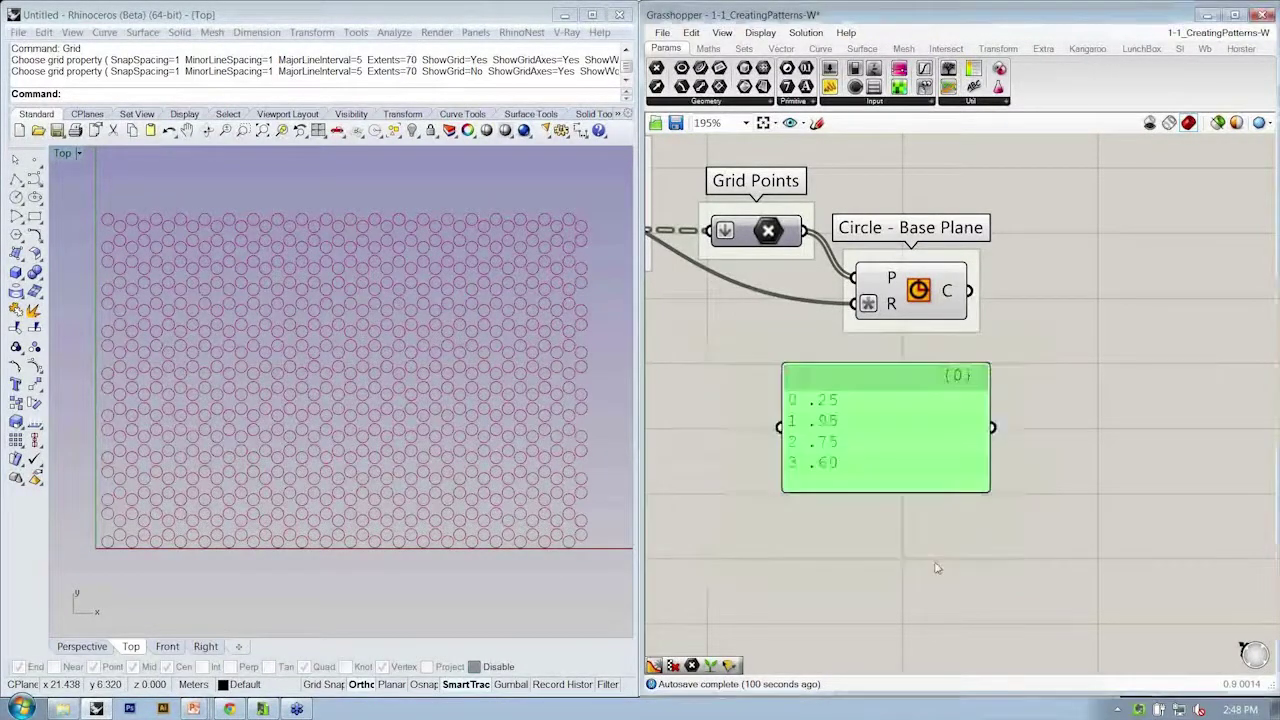
{"action": "left_click_drag", "start_coordinate": [981, 456], "coordinate": [937, 456]}
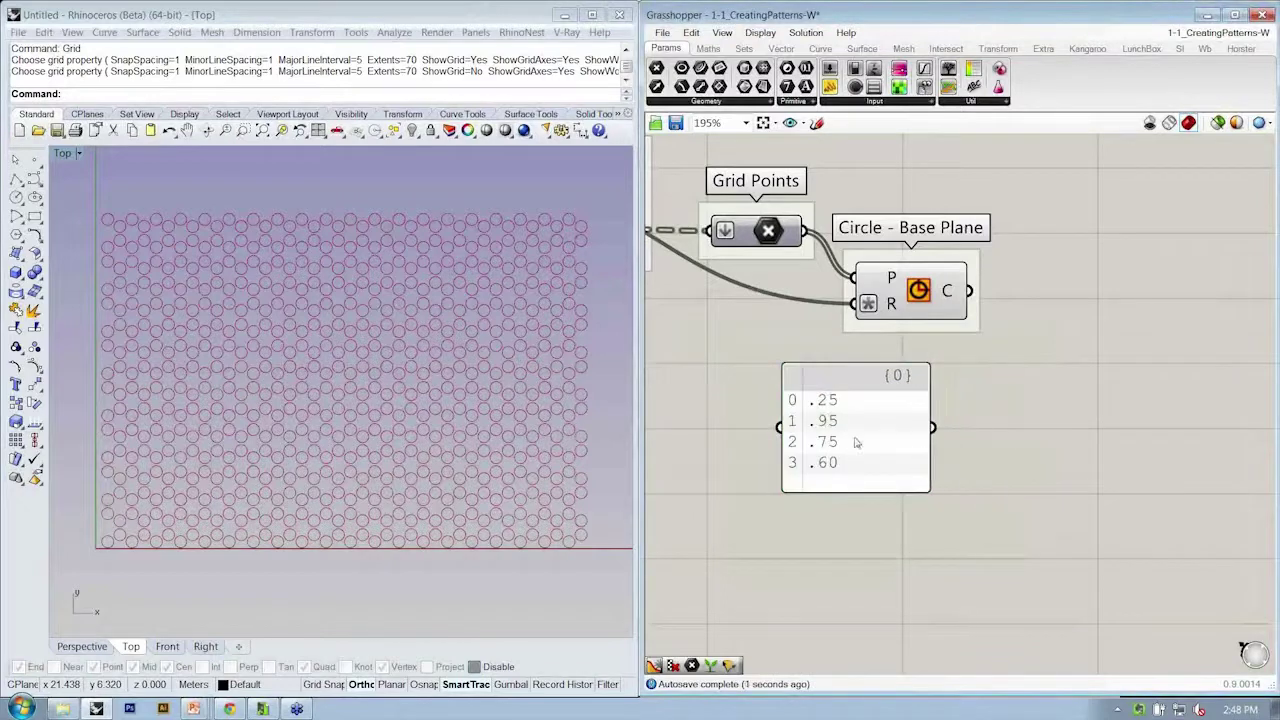
{"action": "left_click_drag", "start_coordinate": [858, 443], "coordinate": [907, 483]}
{"action": "right_click", "coordinate": [907, 483]}
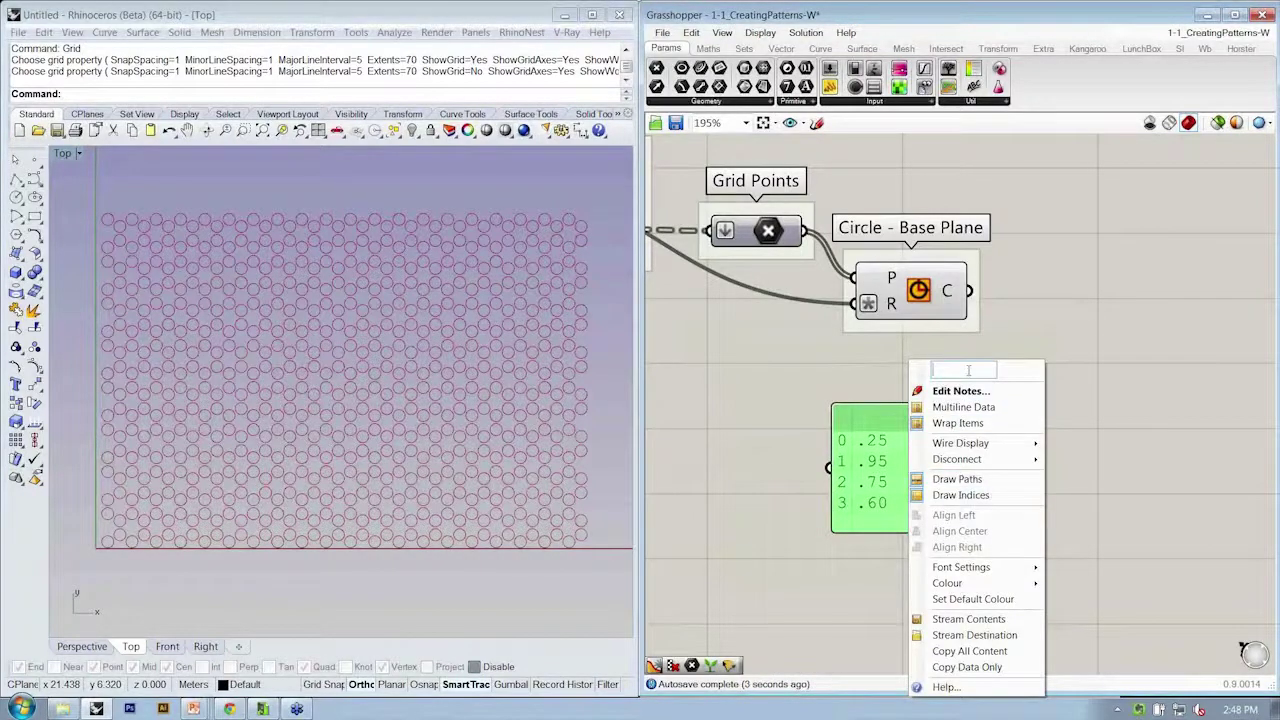
{"action": "type", "text": "Scal"}
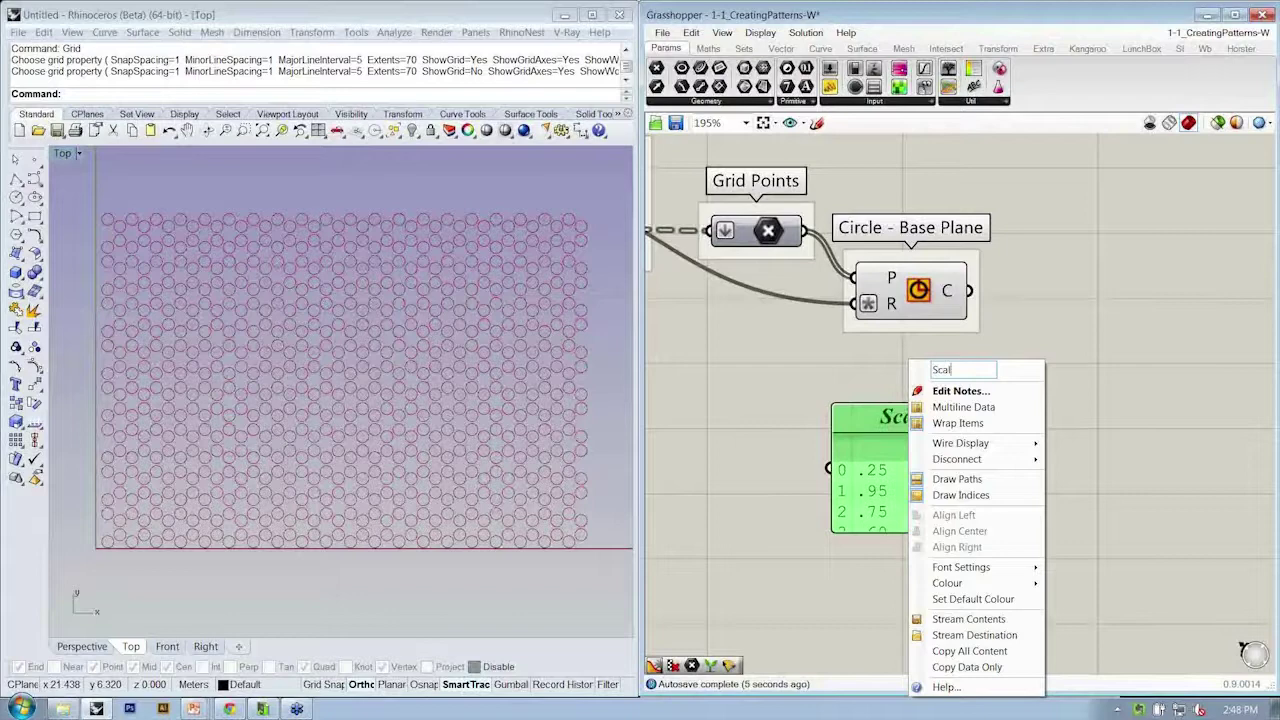
{"action": "type", "text": "e Values"}
{"action": "key", "text": "Return"}
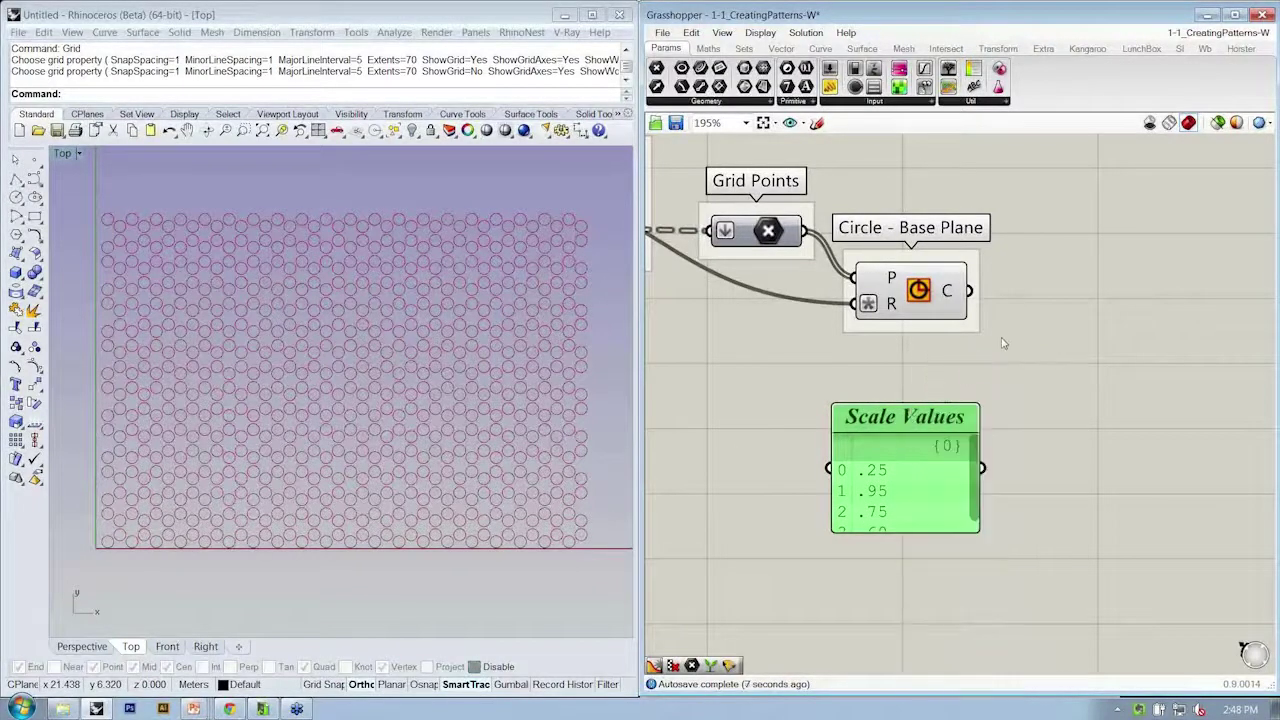
{"action": "mouse_move", "coordinate": [947, 531]}
{"action": "left_mouse_down"}
{"action": "mouse_move", "coordinate": [947, 565]}
{"action": "mouse_move", "coordinate": [942, 545]}
{"action": "left_mouse_up"}
{"action": "left_click", "coordinate": [1101, 437]}
Step: Recentre the canvas around the components and nudge the Scale Values panel up and left
{"action": "scroll", "coordinate": [1101, 437], "scroll_direction": "down", "scroll_amount": 1}
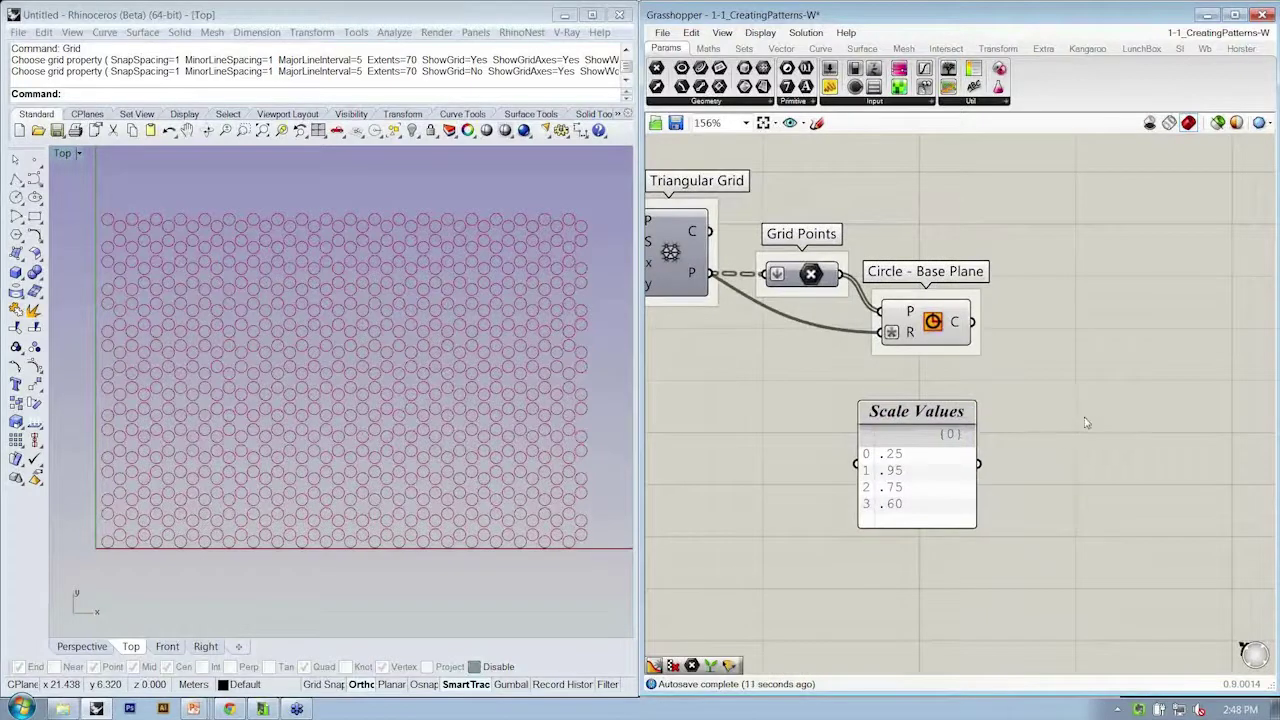
{"action": "right_click_drag", "start_coordinate": [1085, 421], "coordinate": [996, 400]}
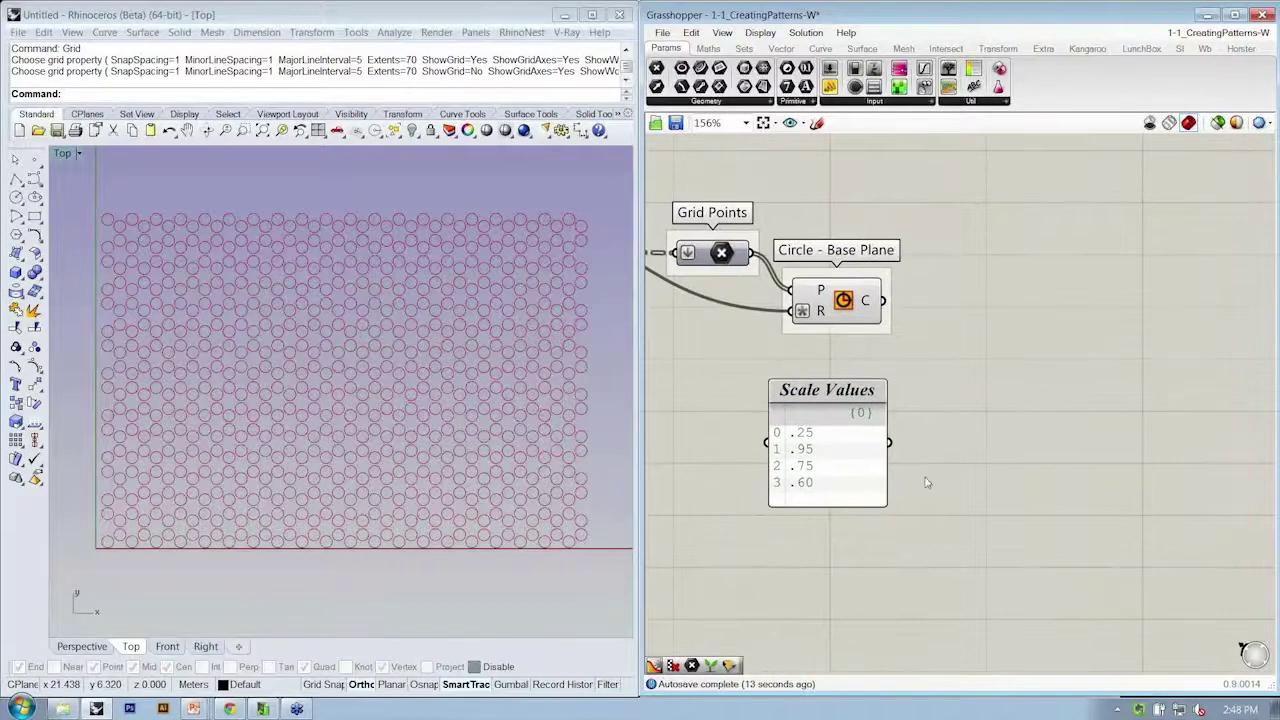
{"action": "scroll", "coordinate": [914, 436], "scroll_direction": "up", "scroll_amount": 1}
{"action": "right_click_drag", "start_coordinate": [914, 436], "coordinate": [1037, 481]}
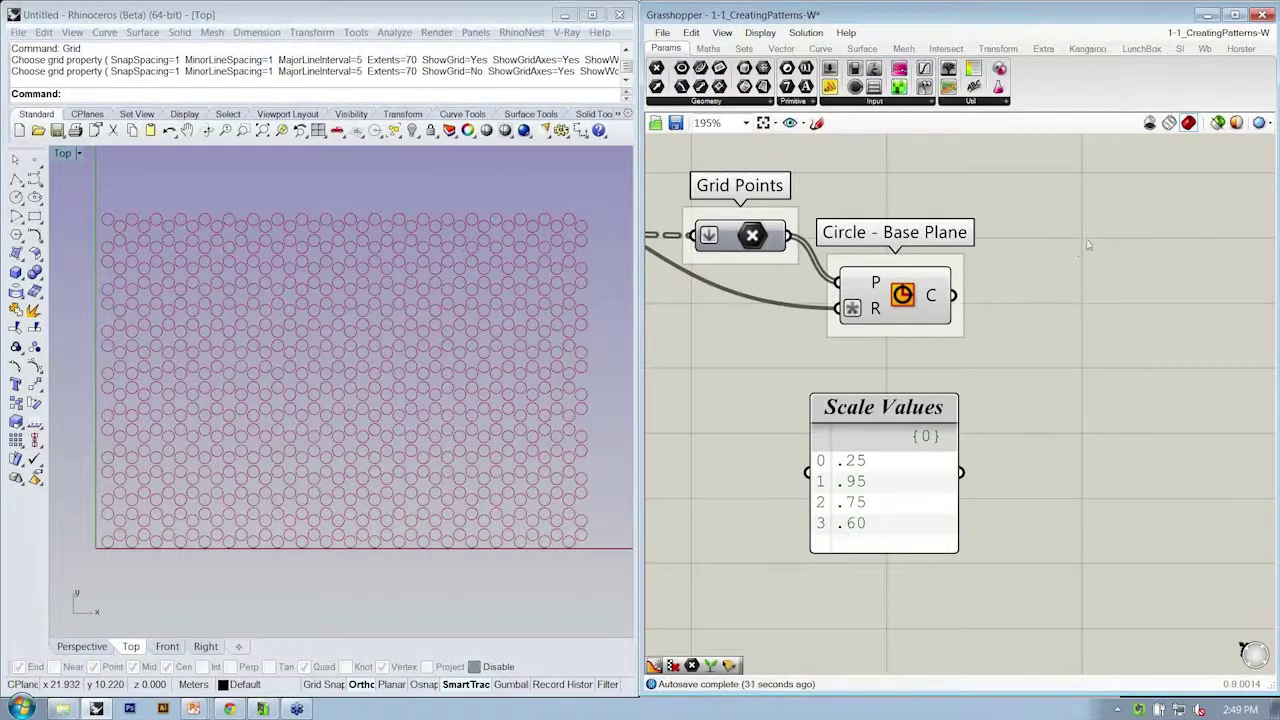
{"action": "scroll", "coordinate": [1089, 245], "scroll_direction": "down", "scroll_amount": 3}
{"action": "scroll", "coordinate": [1023, 317], "scroll_direction": "up", "scroll_amount": 2}
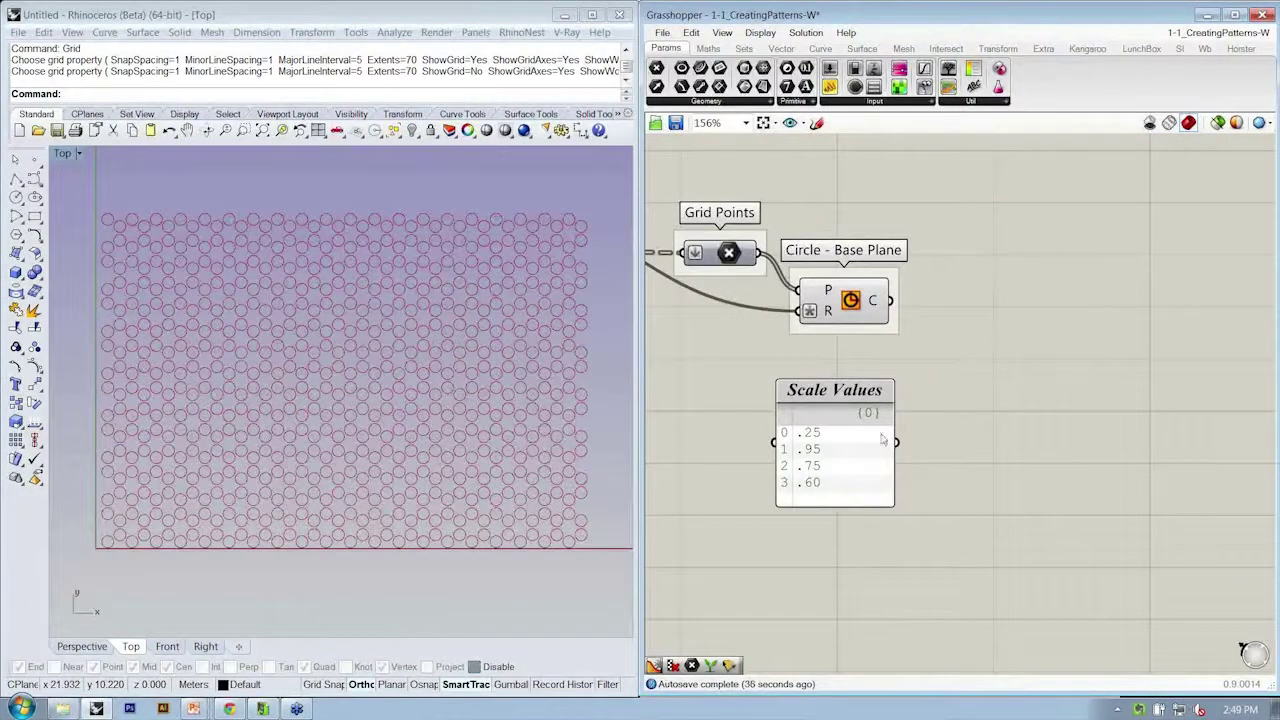
{"action": "left_click_drag", "start_coordinate": [882, 438], "coordinate": [874, 433]}
{"action": "left_click", "coordinate": [980, 438]}
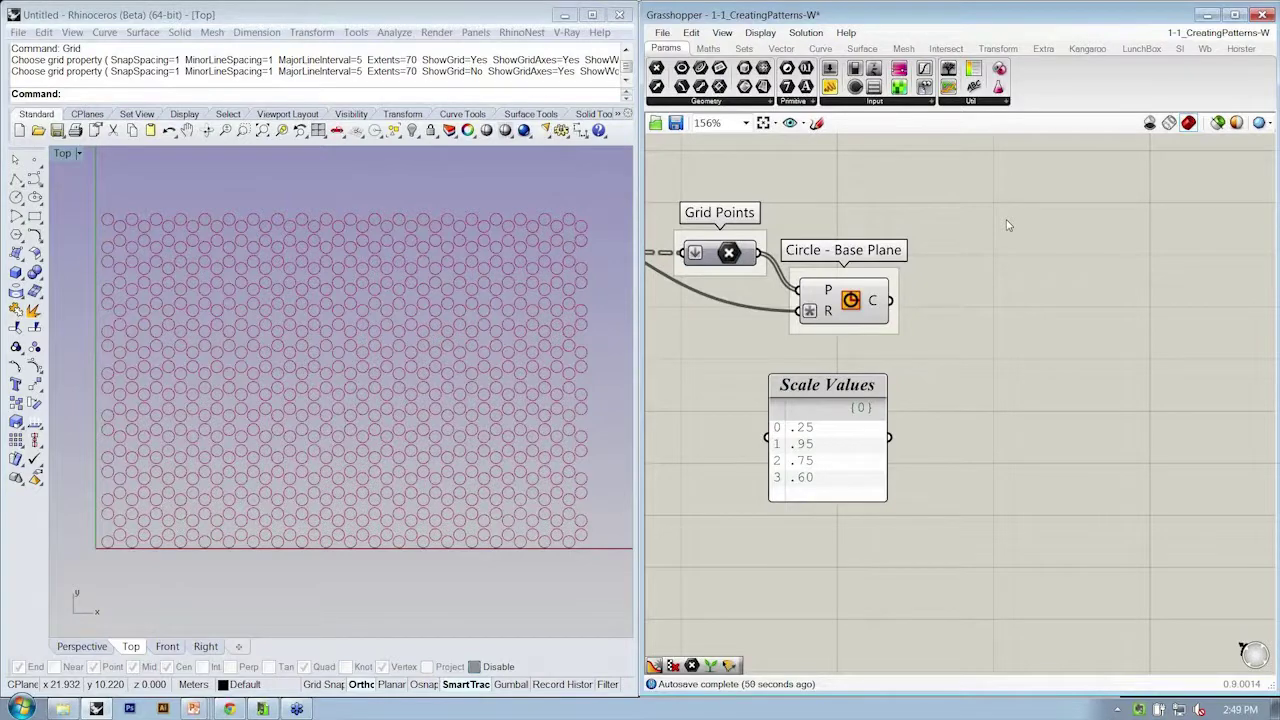
Step: Place a Scale component from Transform > Affine beside the Circle component
{"action": "left_click", "coordinate": [1008, 50]}
{"action": "left_click", "coordinate": [690, 103]}
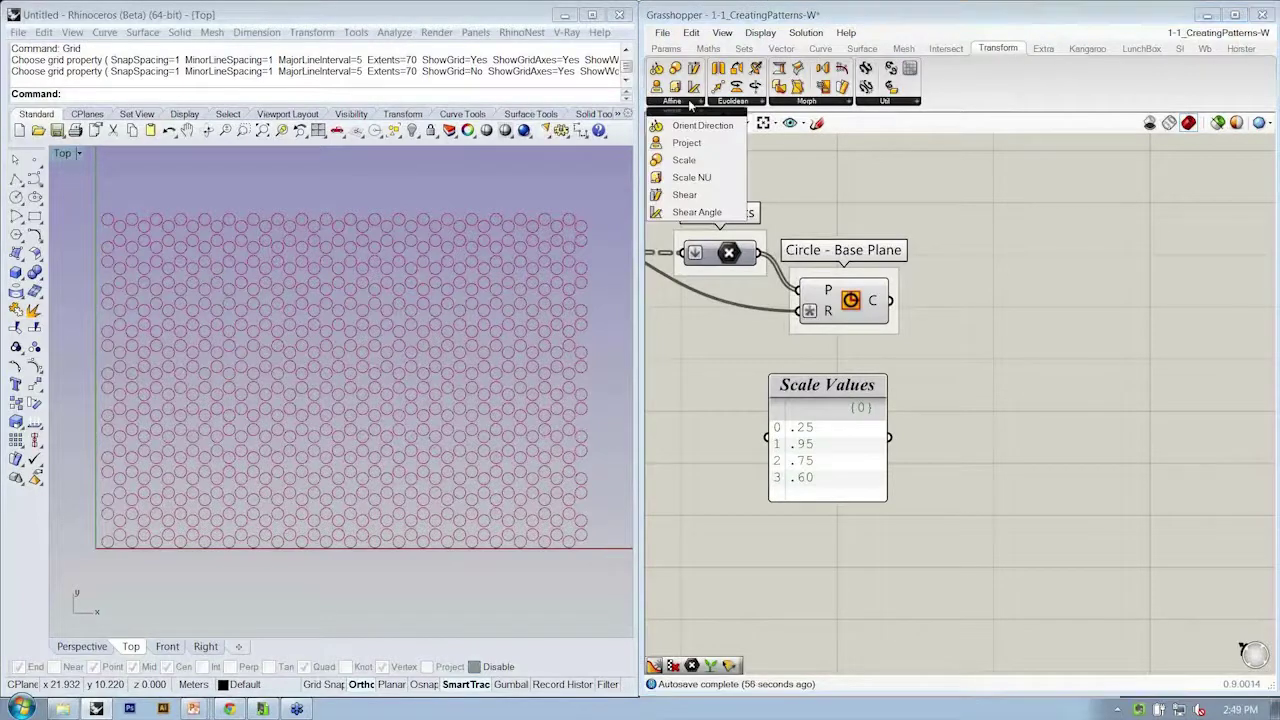
{"action": "left_click", "coordinate": [682, 161]}
{"action": "left_click", "coordinate": [1085, 303]}
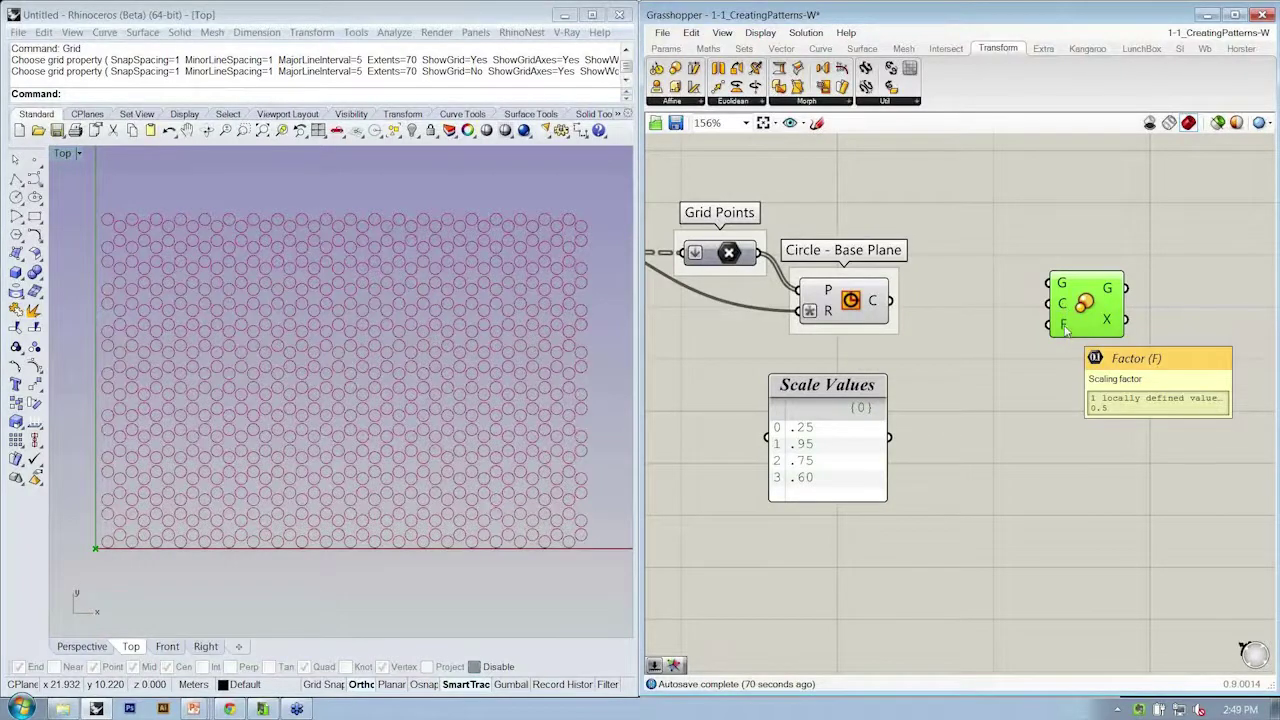
{"action": "scroll", "coordinate": [1064, 330], "scroll_direction": "down", "scroll_amount": 2}
{"action": "right_click_drag", "start_coordinate": [1097, 296], "coordinate": [1207, 350]}
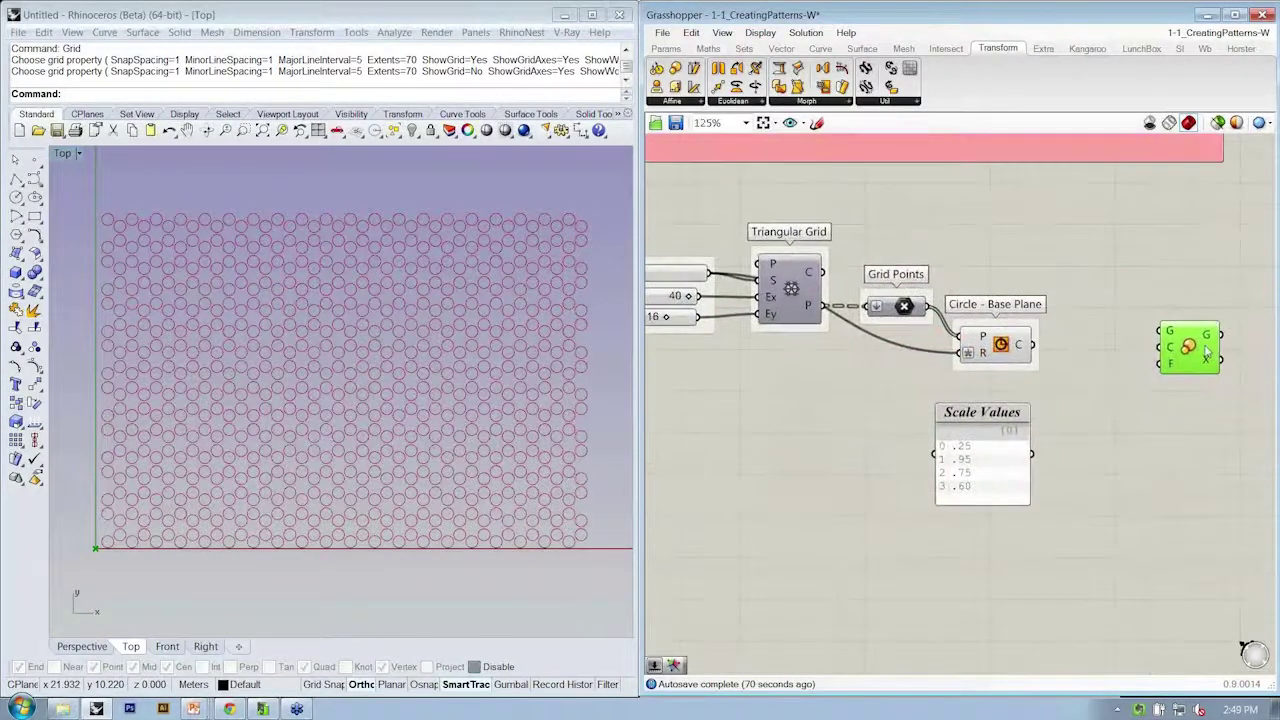
{"action": "left_click_drag", "start_coordinate": [1207, 350], "coordinate": [1201, 335]}
{"action": "left_click_drag", "start_coordinate": [1005, 347], "coordinate": [1150, 316]}
{"action": "left_click", "coordinate": [1017, 292]}
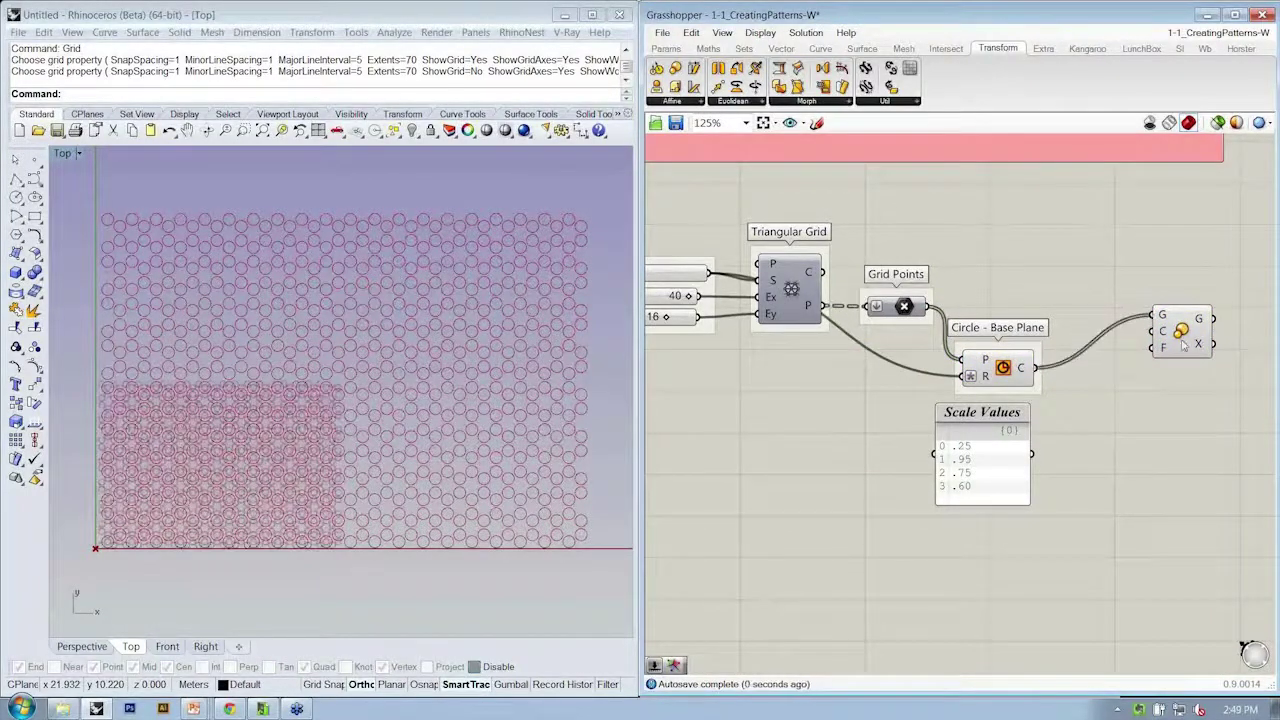
Step: Wire the circles into Scale's G input and the grid points into its C input
{"action": "left_click", "coordinate": [1185, 330]}
{"action": "left_click", "coordinate": [1126, 399]}
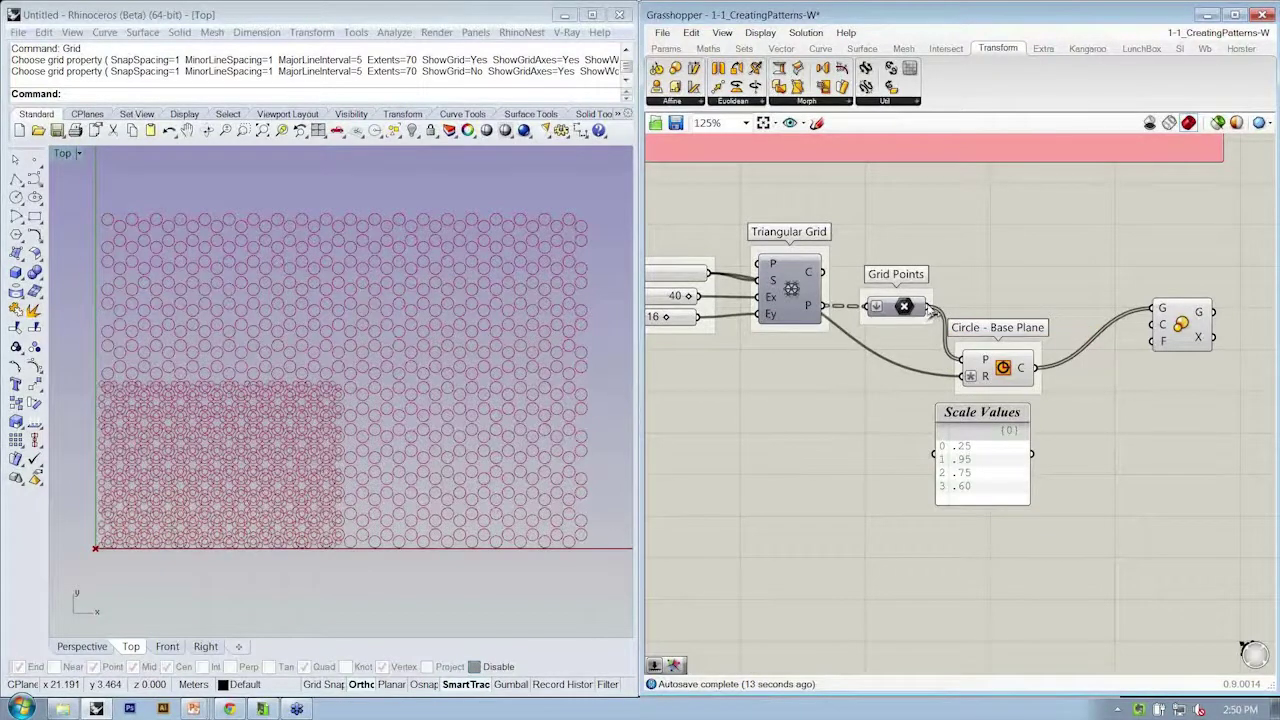
{"action": "left_click_drag", "start_coordinate": [929, 307], "coordinate": [1183, 313]}
{"action": "left_click", "coordinate": [1163, 391]}
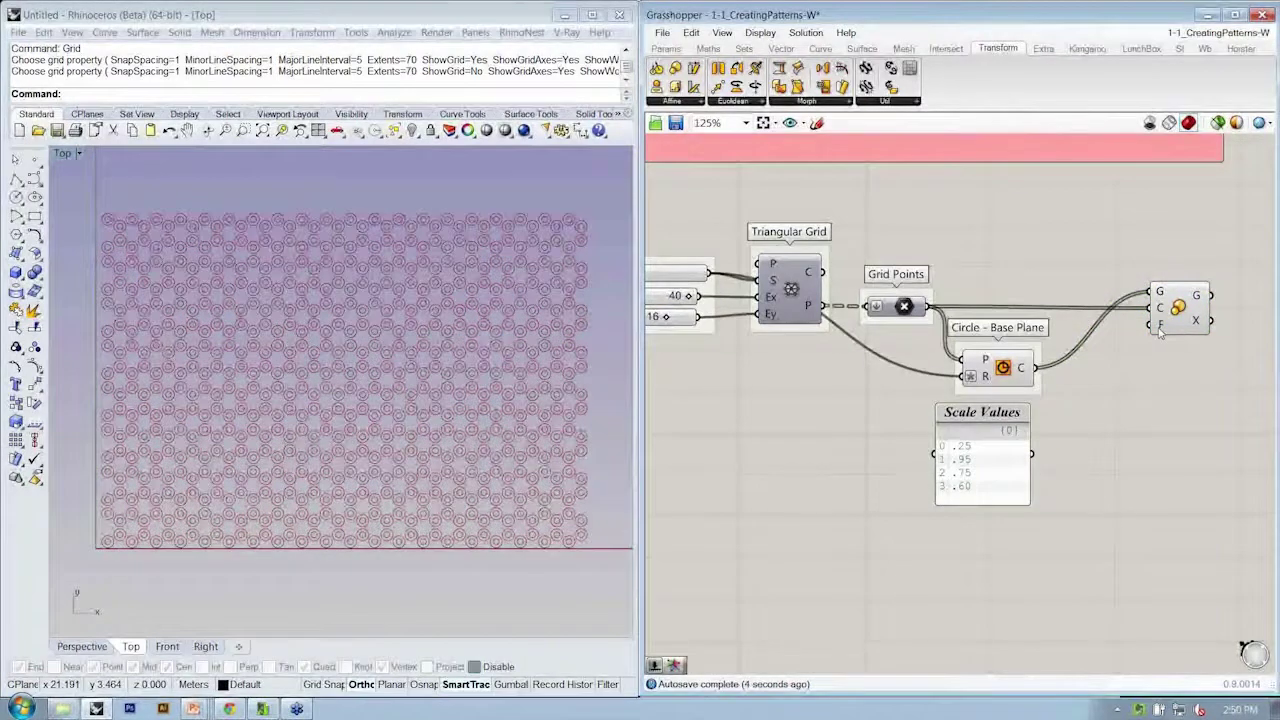
Step: Connect the Scale Values panel to the Scale component's F input
{"action": "left_click_drag", "start_coordinate": [1176, 330], "coordinate": [1176, 325]}
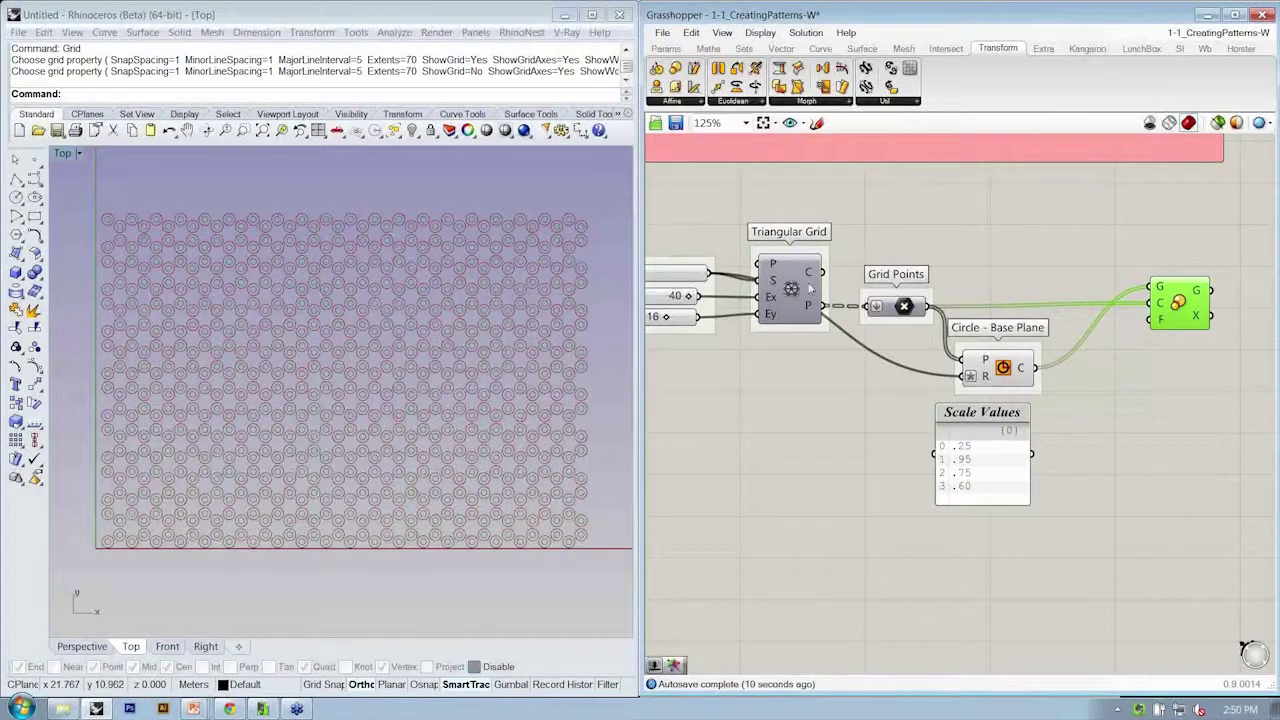
{"action": "left_click_drag", "start_coordinate": [1177, 303], "coordinate": [1177, 306]}
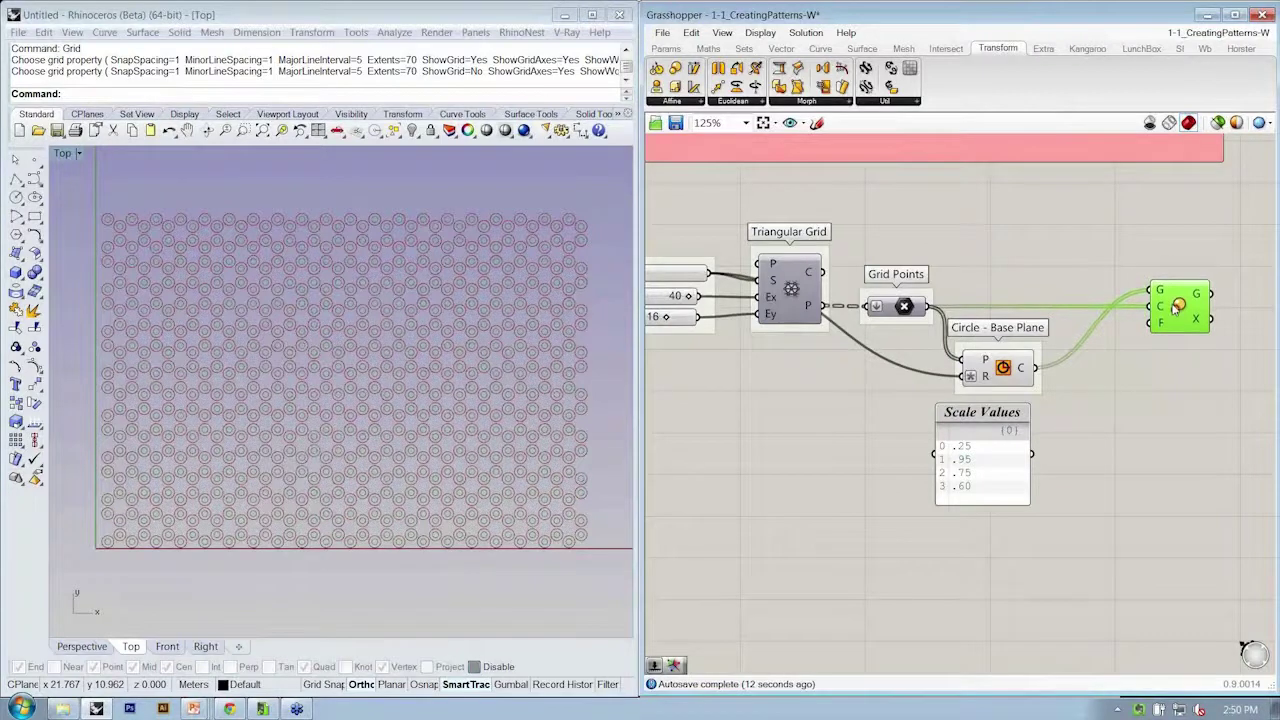
{"action": "left_click", "coordinate": [1147, 401]}
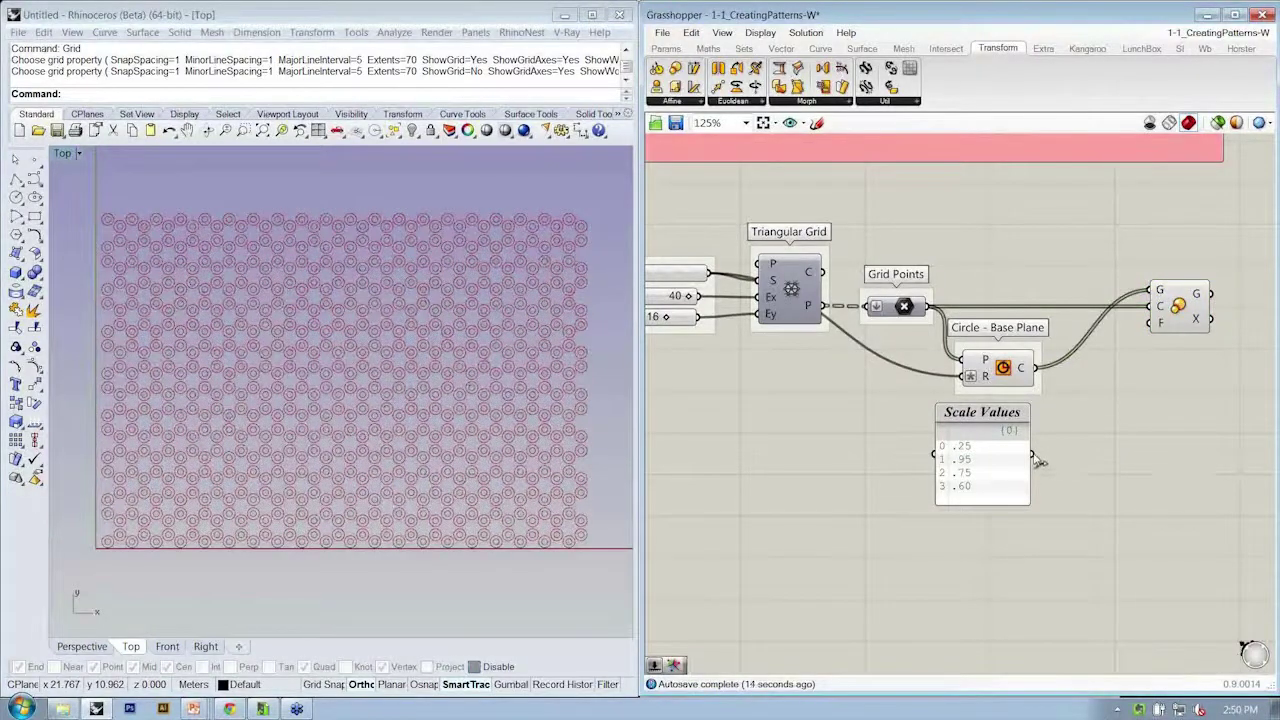
{"action": "left_click_drag", "start_coordinate": [1034, 454], "coordinate": [1151, 322]}
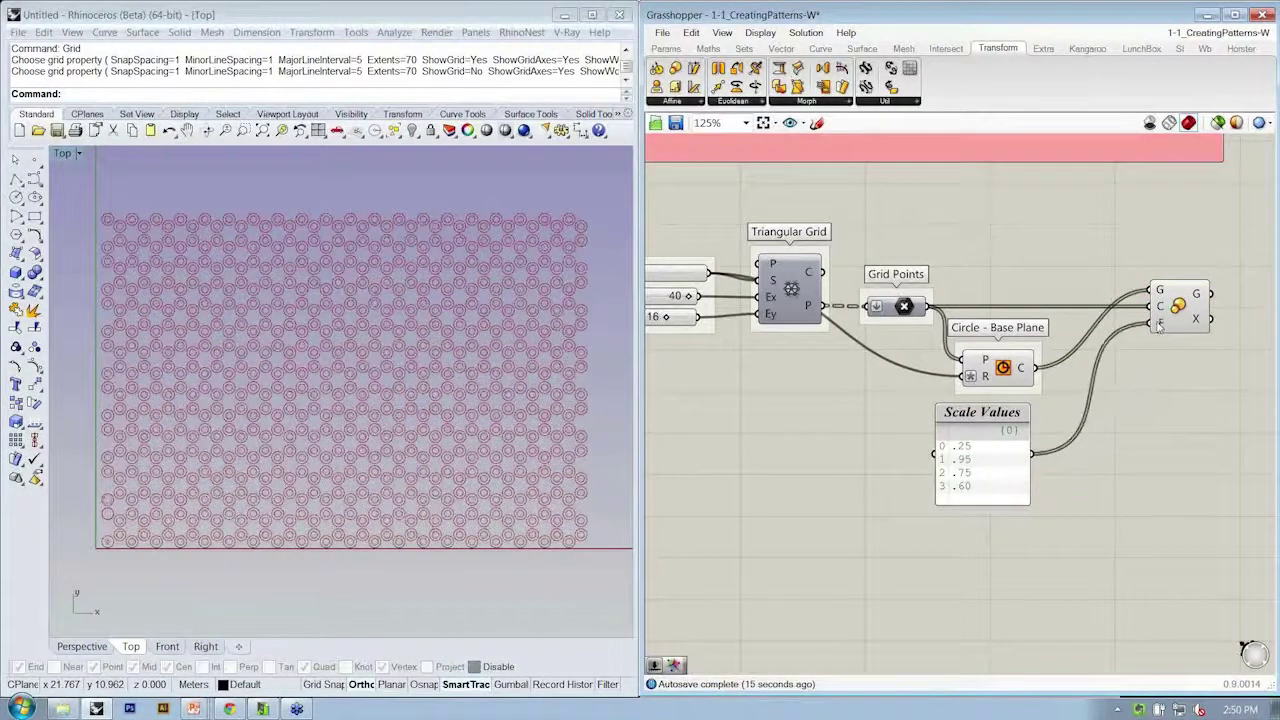
Step: Turn off the Circle - Base Plane preview so only the scaled circles show
{"action": "left_click_drag", "start_coordinate": [1096, 226], "coordinate": [934, 394]}
{"action": "right_click", "coordinate": [995, 192]}
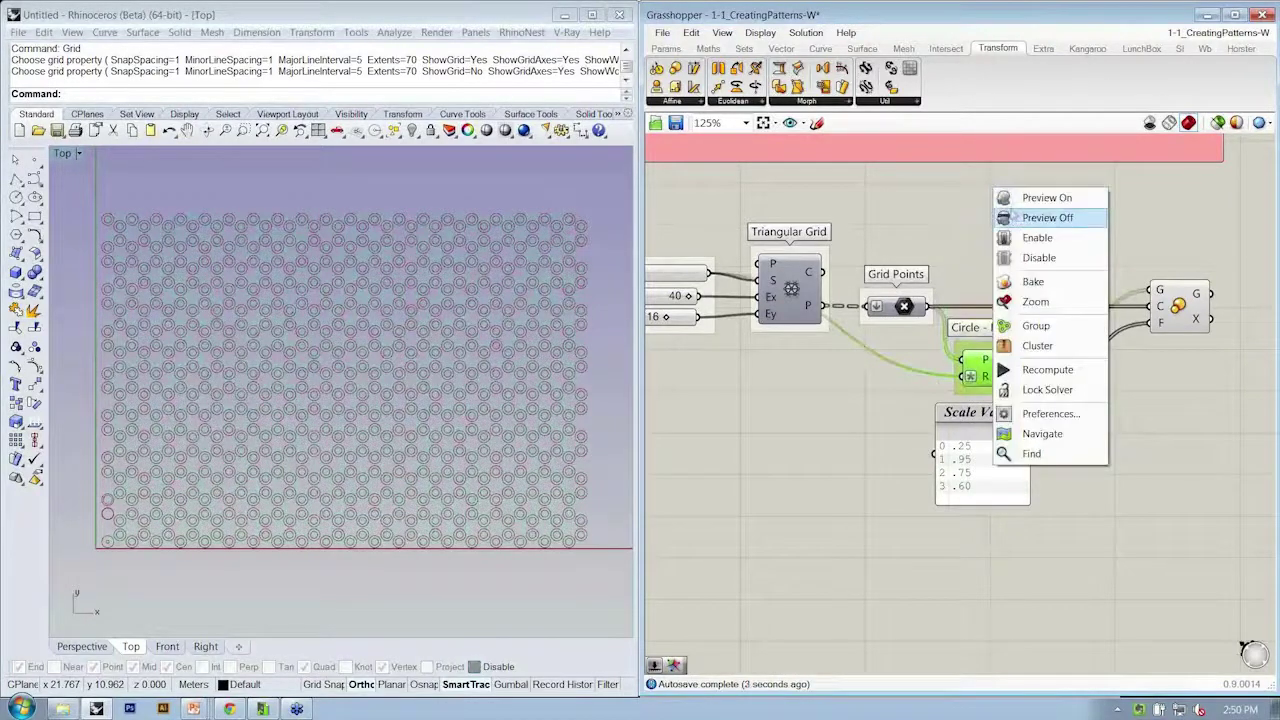
{"action": "left_click", "coordinate": [1020, 217]}
{"action": "left_click_drag", "start_coordinate": [990, 427], "coordinate": [1008, 425]}
{"action": "left_click", "coordinate": [1118, 455]}
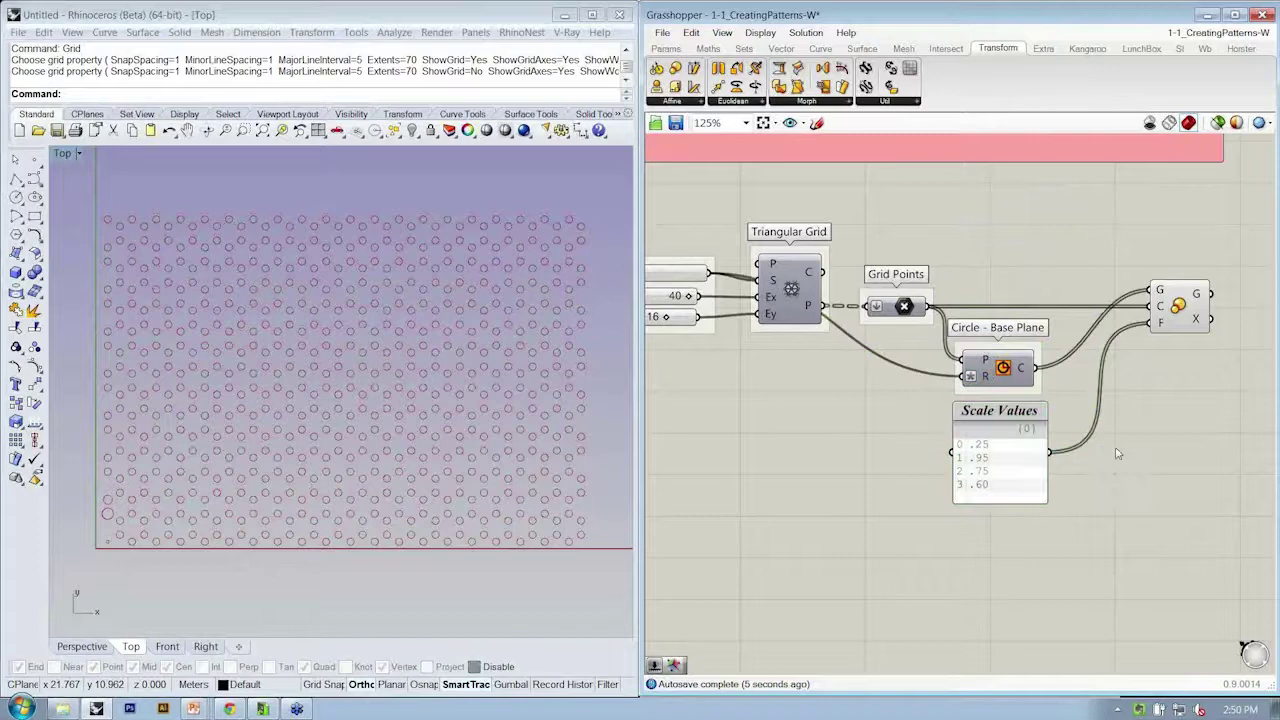
{"action": "scroll", "coordinate": [190, 530], "scroll_direction": "up", "scroll_amount": 5}
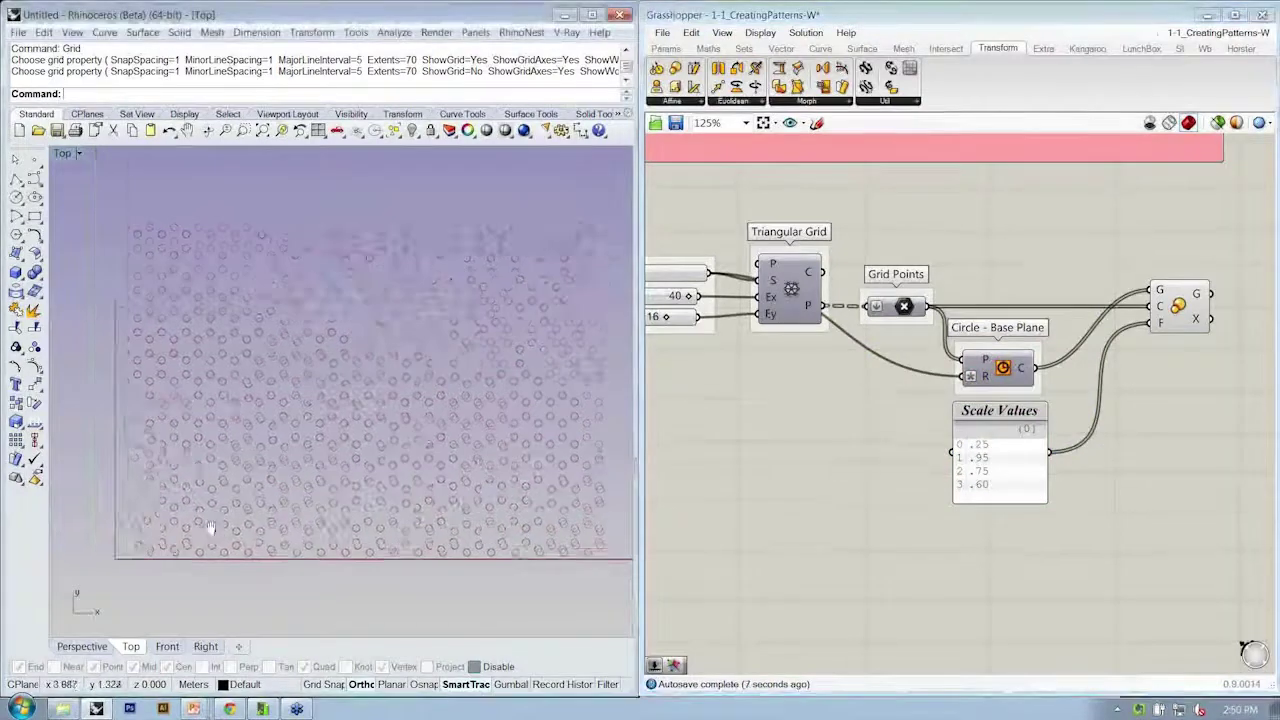
{"action": "scroll", "coordinate": [165, 542], "scroll_direction": "up", "scroll_amount": 4}
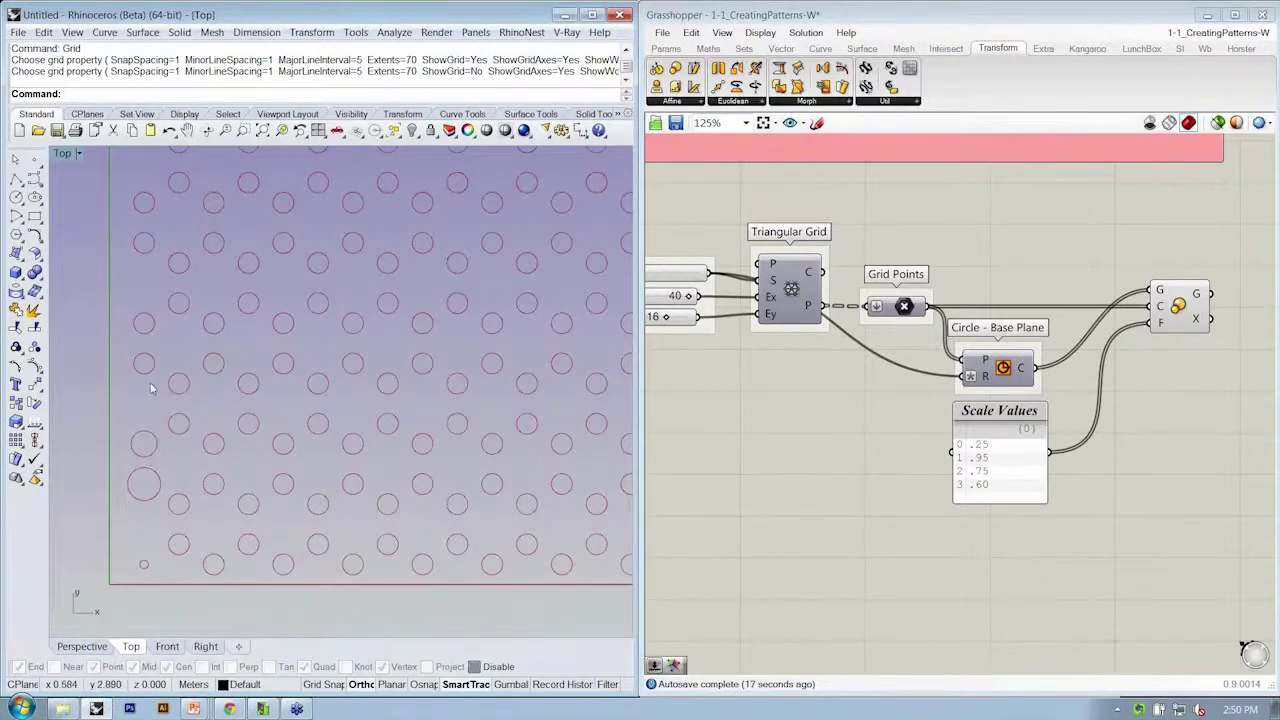
{"action": "scroll", "coordinate": [146, 378], "scroll_direction": "down", "scroll_amount": 3}
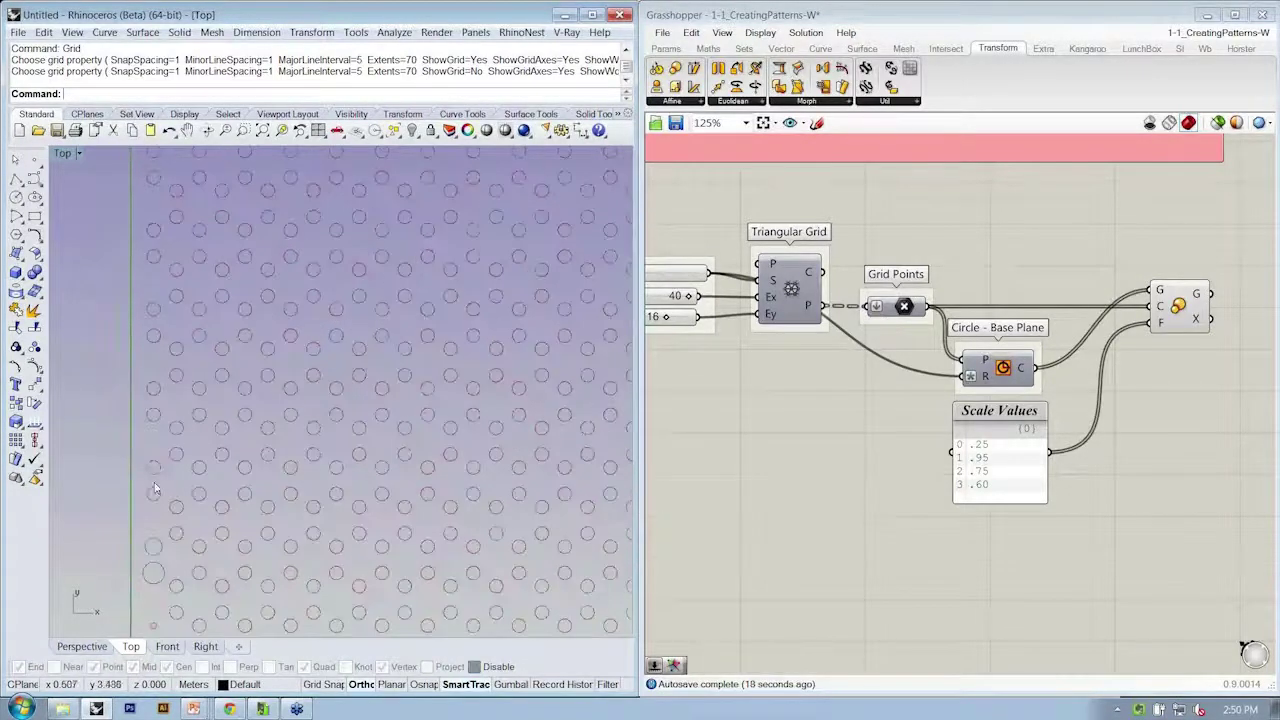
{"action": "scroll", "coordinate": [152, 458], "scroll_direction": "down", "scroll_amount": 2}
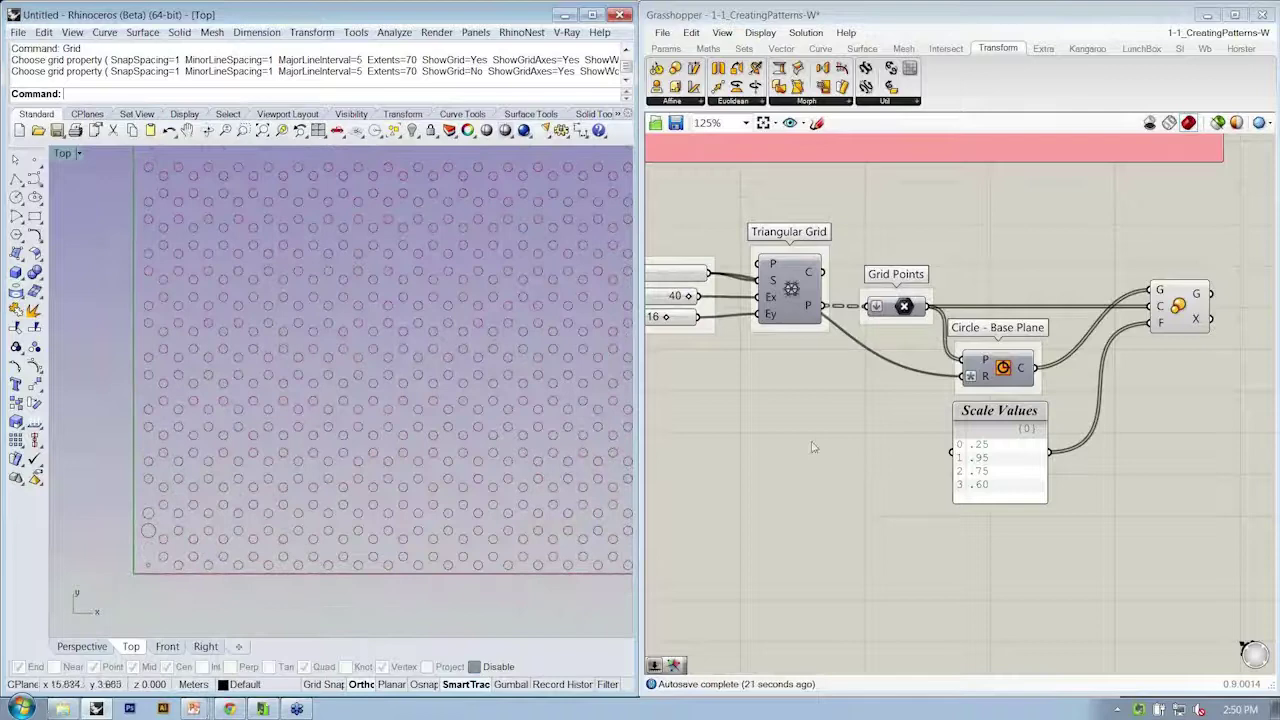
{"action": "right_click_drag", "start_coordinate": [980, 430], "coordinate": [922, 419]}
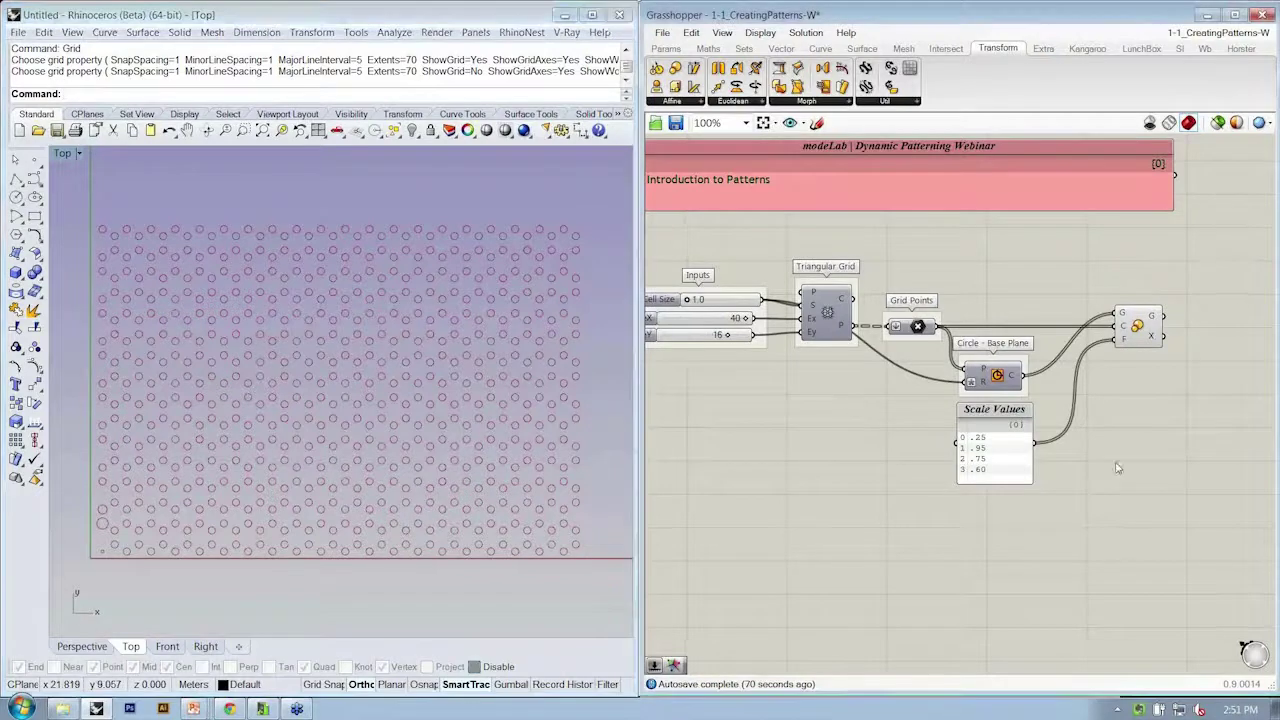
Step: Zoom the canvas to 156% and drag the Scale Values panel slightly lower
{"action": "right_click_drag", "start_coordinate": [1128, 434], "coordinate": [1086, 429]}
{"action": "scroll", "coordinate": [1026, 442], "scroll_direction": "up", "scroll_amount": 3}
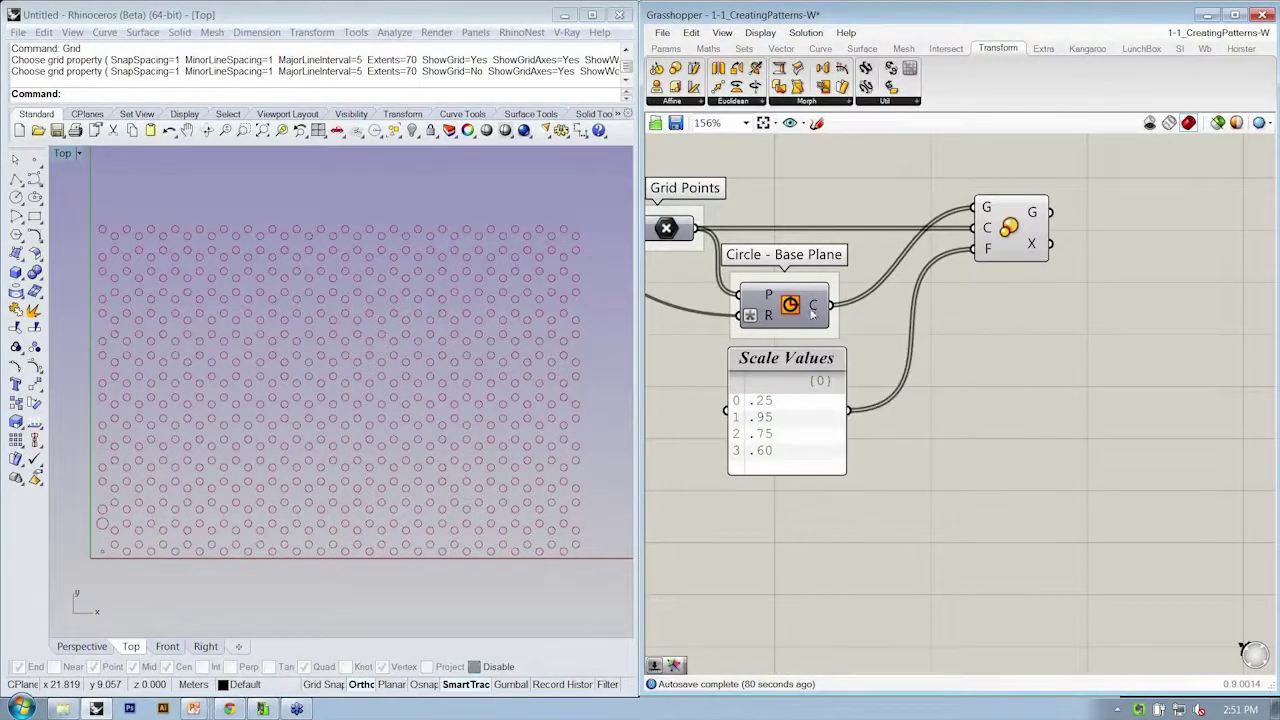
{"action": "left_click_drag", "start_coordinate": [820, 411], "coordinate": [822, 431]}
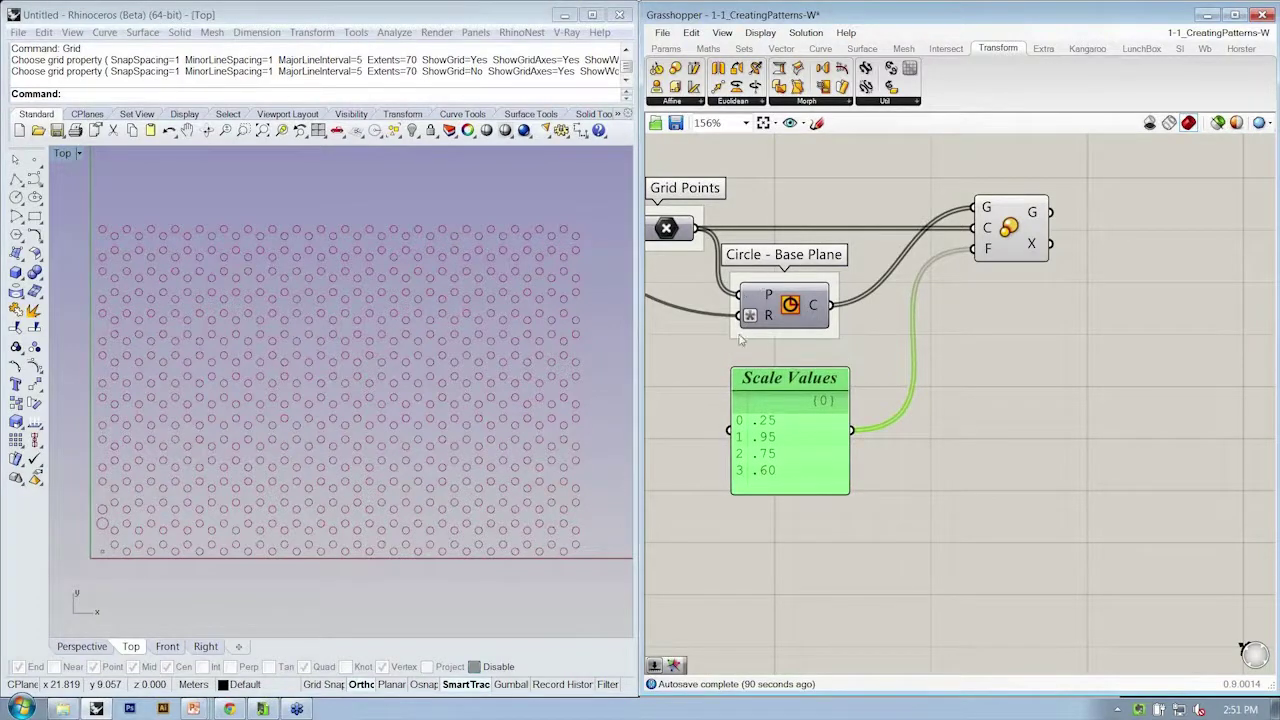
{"action": "left_click", "coordinate": [895, 354]}
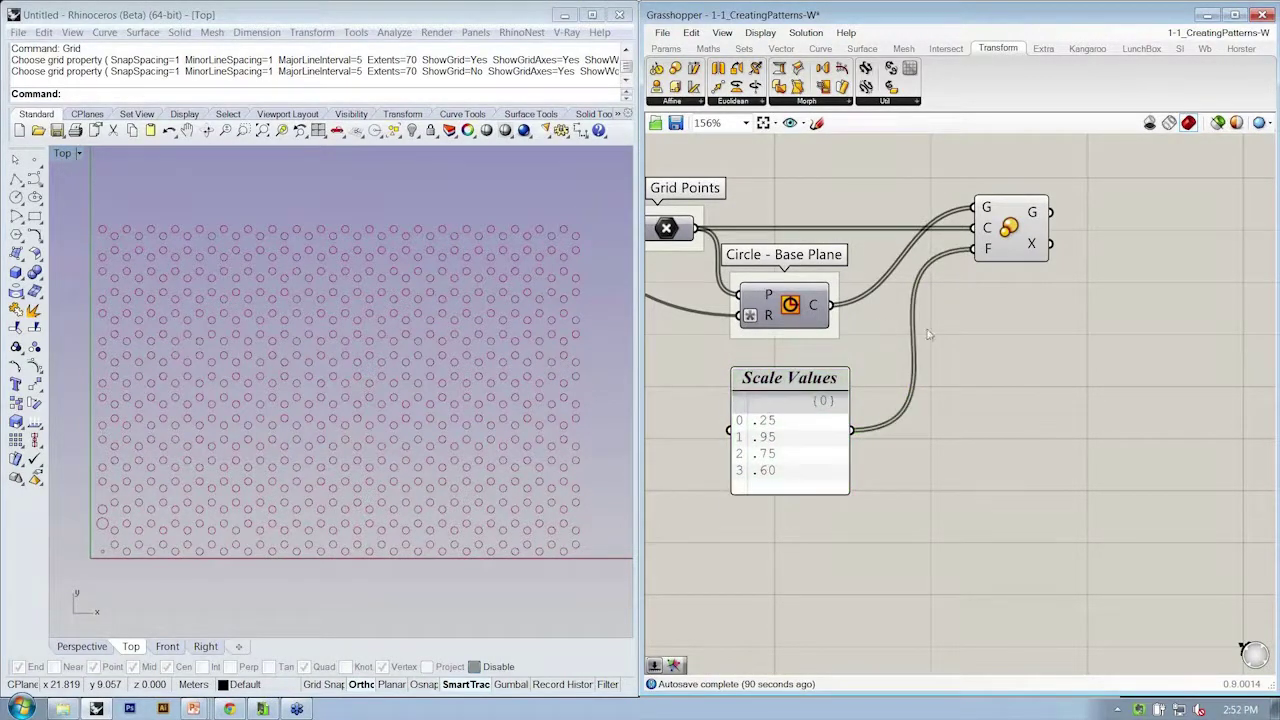
Step: Open the Sets tab's Sequence dropdown to locate Repeat Data
{"action": "left_click", "coordinate": [744, 48]}
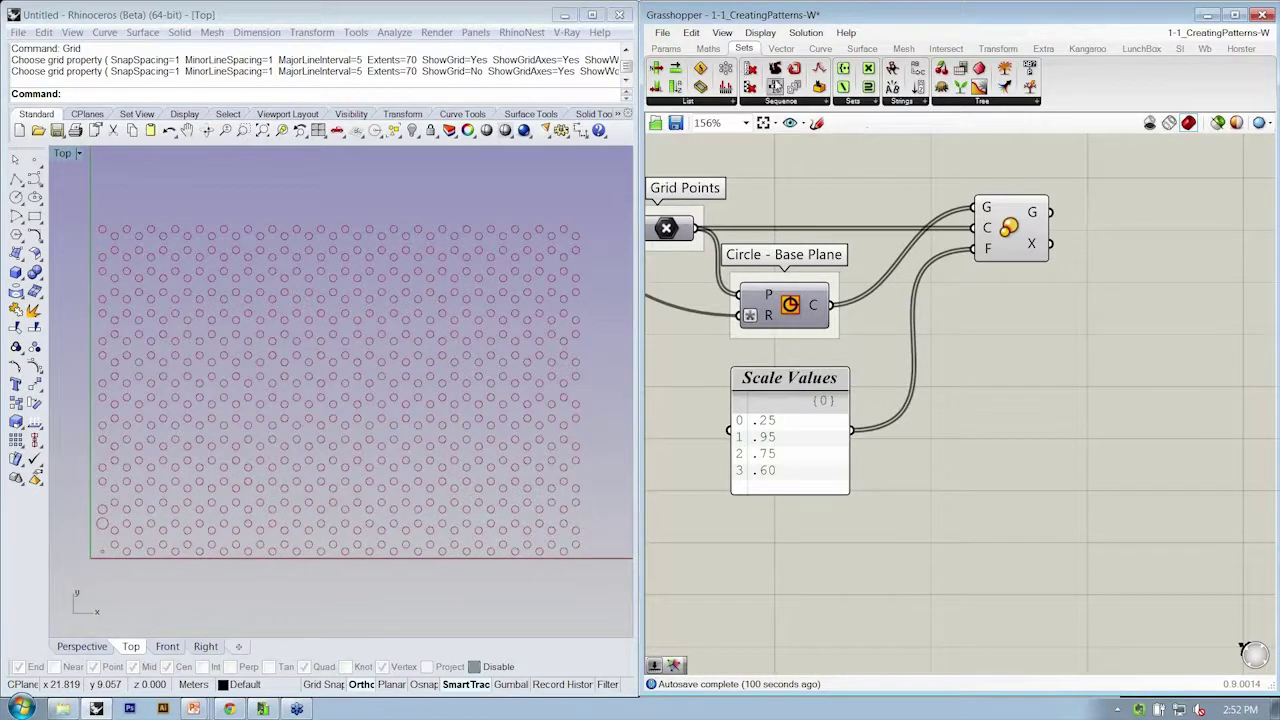
{"action": "left_click", "coordinate": [804, 104]}
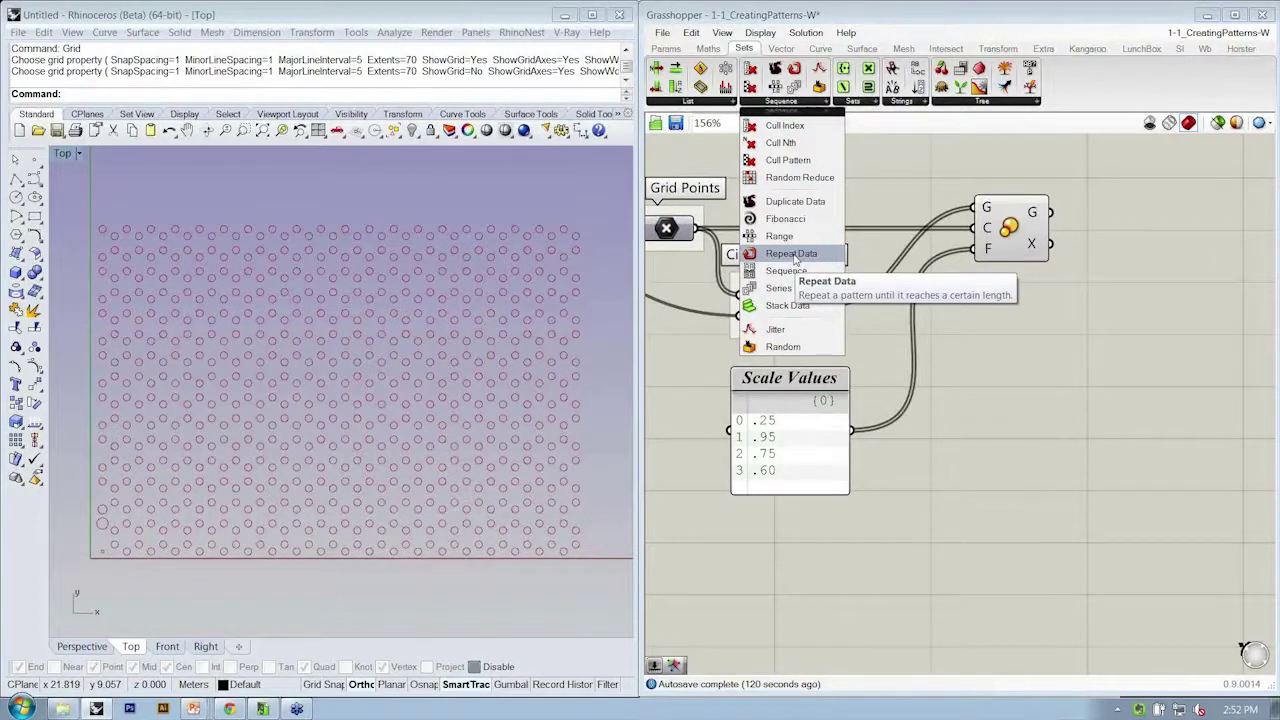
Step: Place a Repeat Data component beside Scale Values and wire the list into its D input
{"action": "left_click_drag", "start_coordinate": [795, 258], "coordinate": [985, 392]}
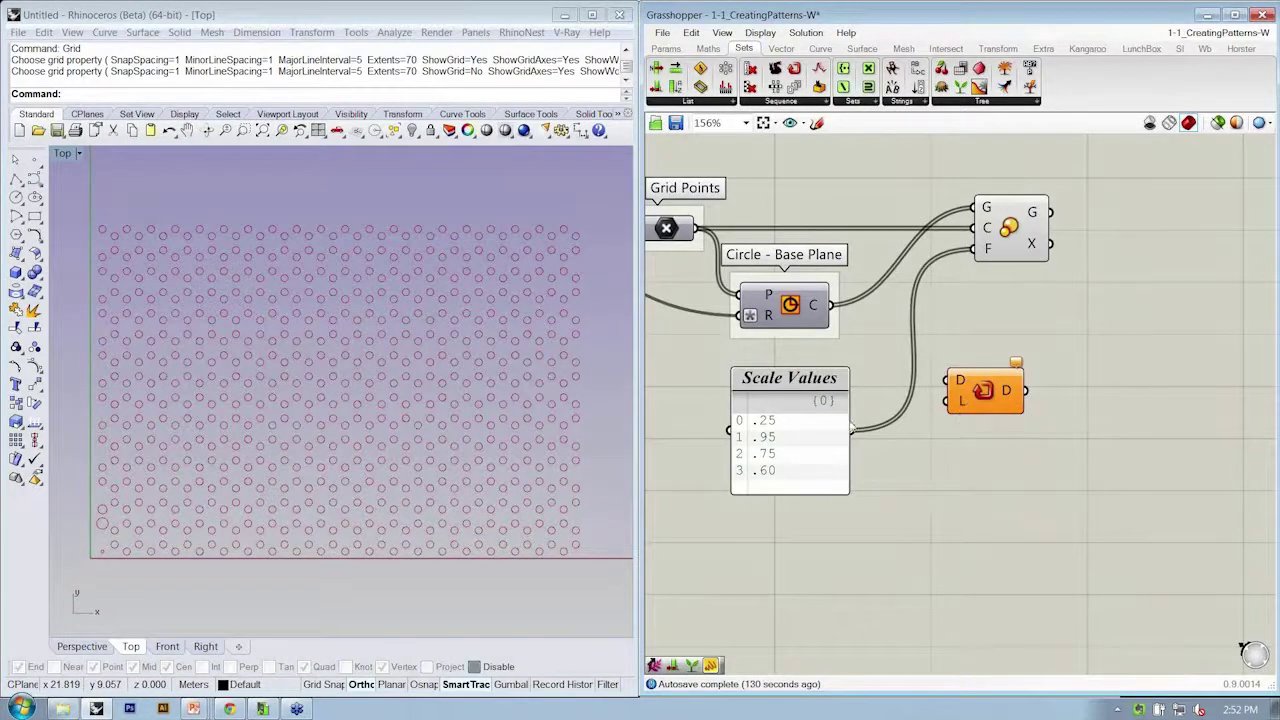
{"action": "left_click_drag", "start_coordinate": [1006, 398], "coordinate": [1020, 388]}
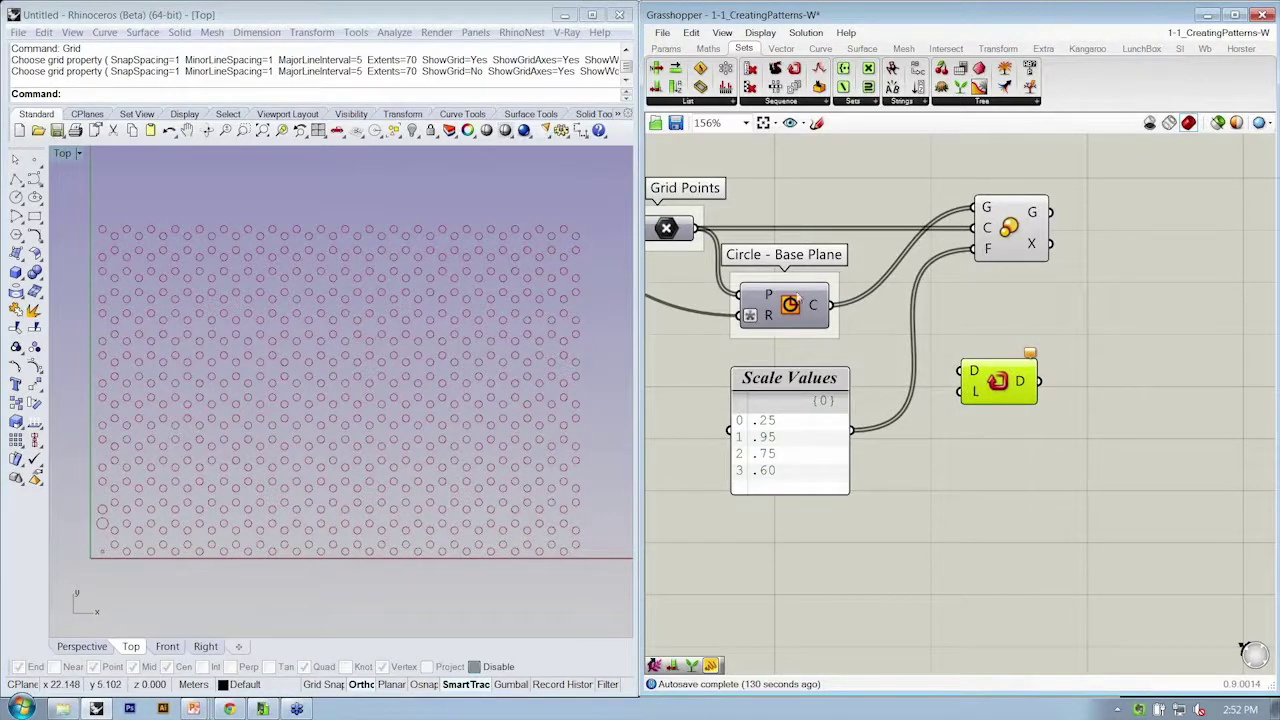
{"action": "right_click_drag", "start_coordinate": [818, 307], "coordinate": [818, 330]}
{"action": "left_click_drag", "start_coordinate": [818, 330], "coordinate": [826, 336]}
{"action": "left_click", "coordinate": [864, 377]}
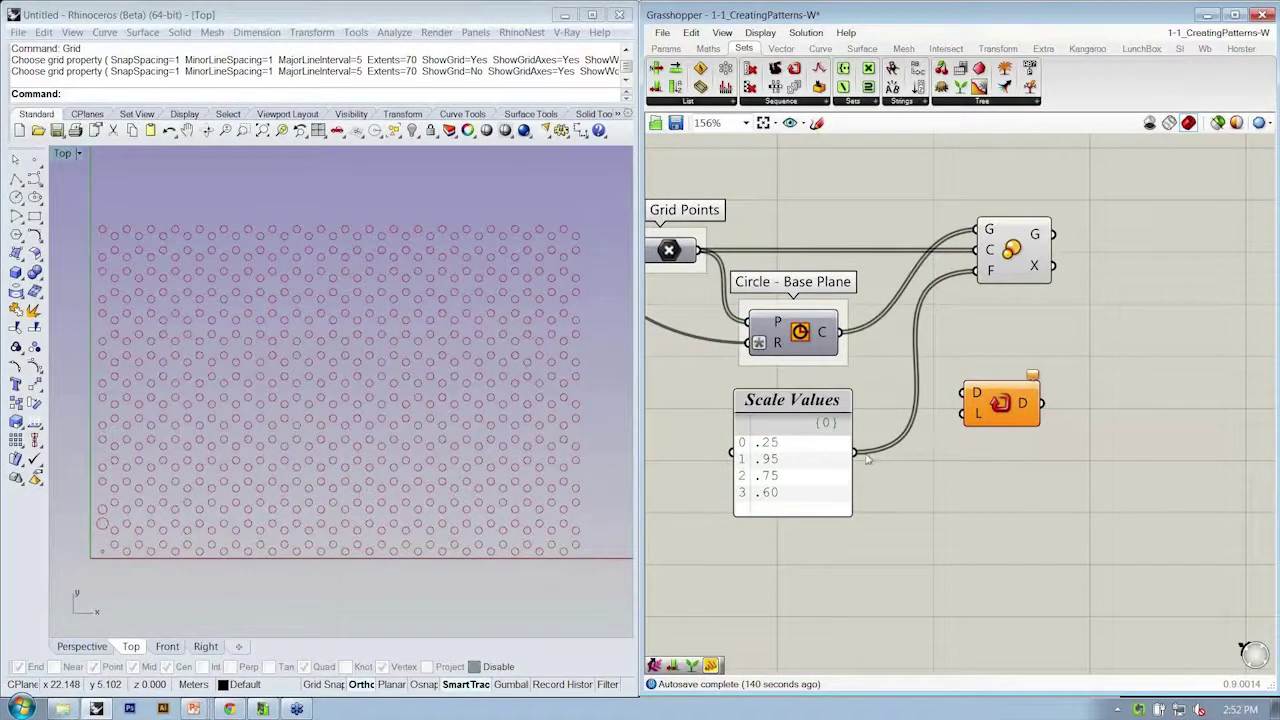
{"action": "left_click_drag", "start_coordinate": [855, 452], "coordinate": [976, 393]}
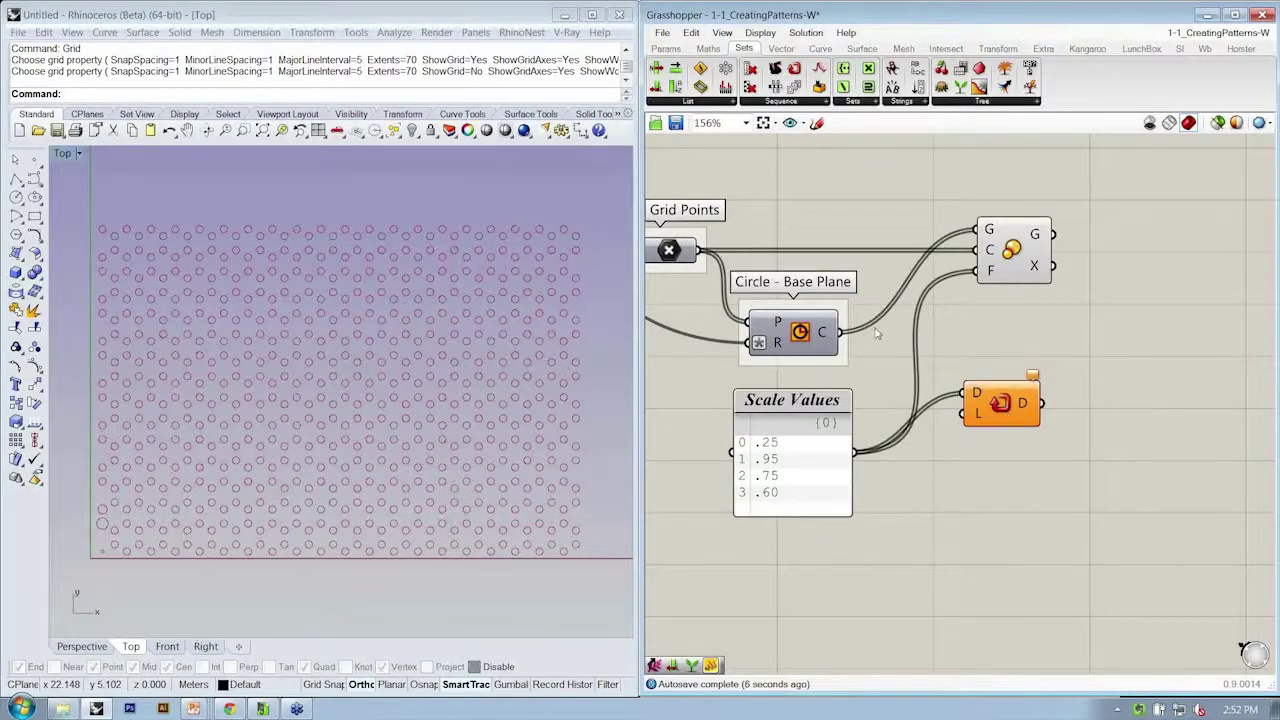
{"action": "left_click_drag", "start_coordinate": [1000, 404], "coordinate": [1012, 449]}
{"action": "mouse_move", "coordinate": [832, 338]}
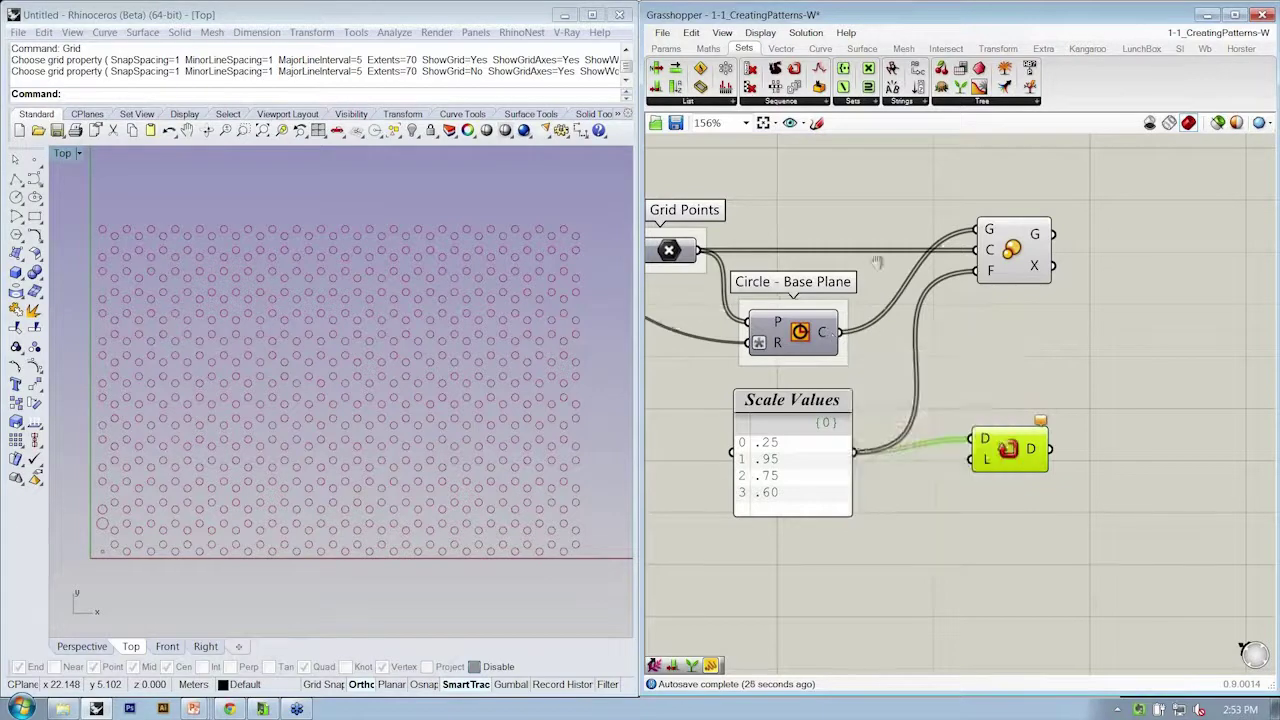
Step: Raise the eX and eY slider values so the grid grows taller, yielding 702 circles
{"action": "scroll", "coordinate": [831, 338], "scroll_direction": "down", "scroll_amount": 3}
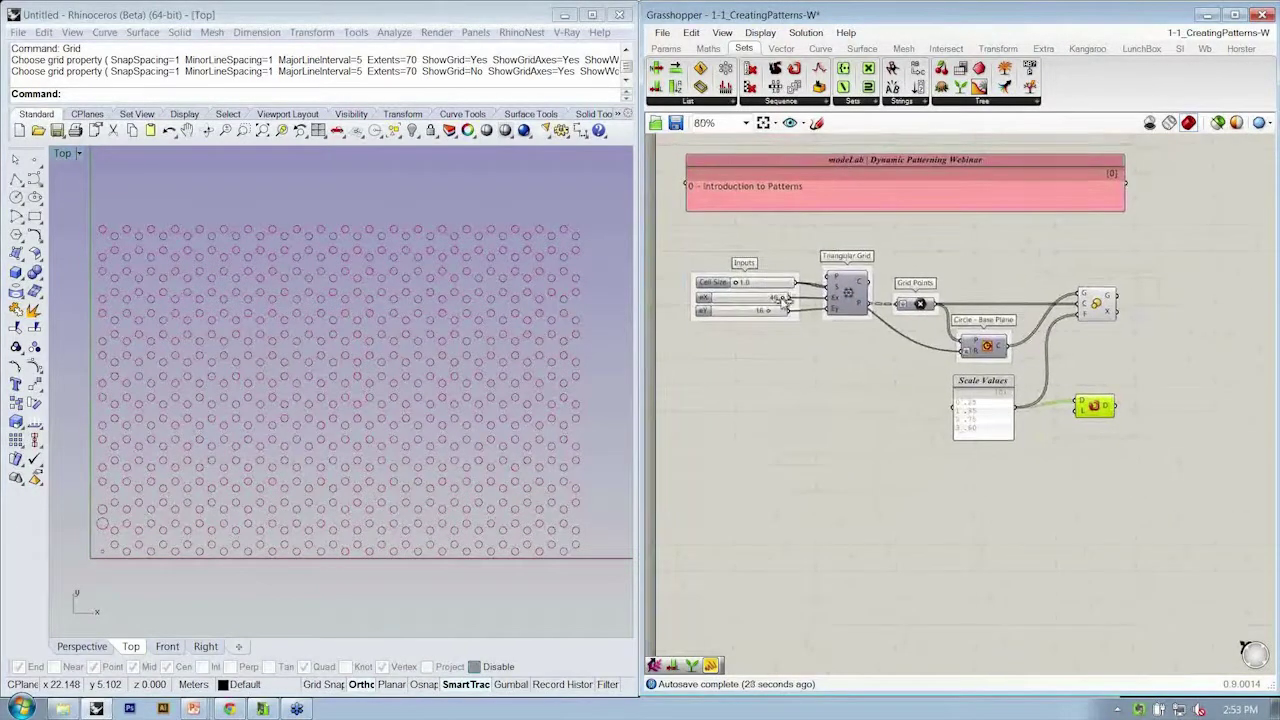
{"action": "mouse_move", "coordinate": [785, 298]}
{"action": "left_mouse_down"}
{"action": "mouse_move", "coordinate": [752, 300]}
{"action": "mouse_move", "coordinate": [781, 298]}
{"action": "mouse_move", "coordinate": [752, 314]}
{"action": "mouse_move", "coordinate": [785, 314]}
{"action": "left_mouse_up"}
{"action": "right_click_drag", "start_coordinate": [933, 390], "coordinate": [790, 470]}
{"action": "scroll", "coordinate": [790, 470], "scroll_direction": "up", "scroll_amount": 3}
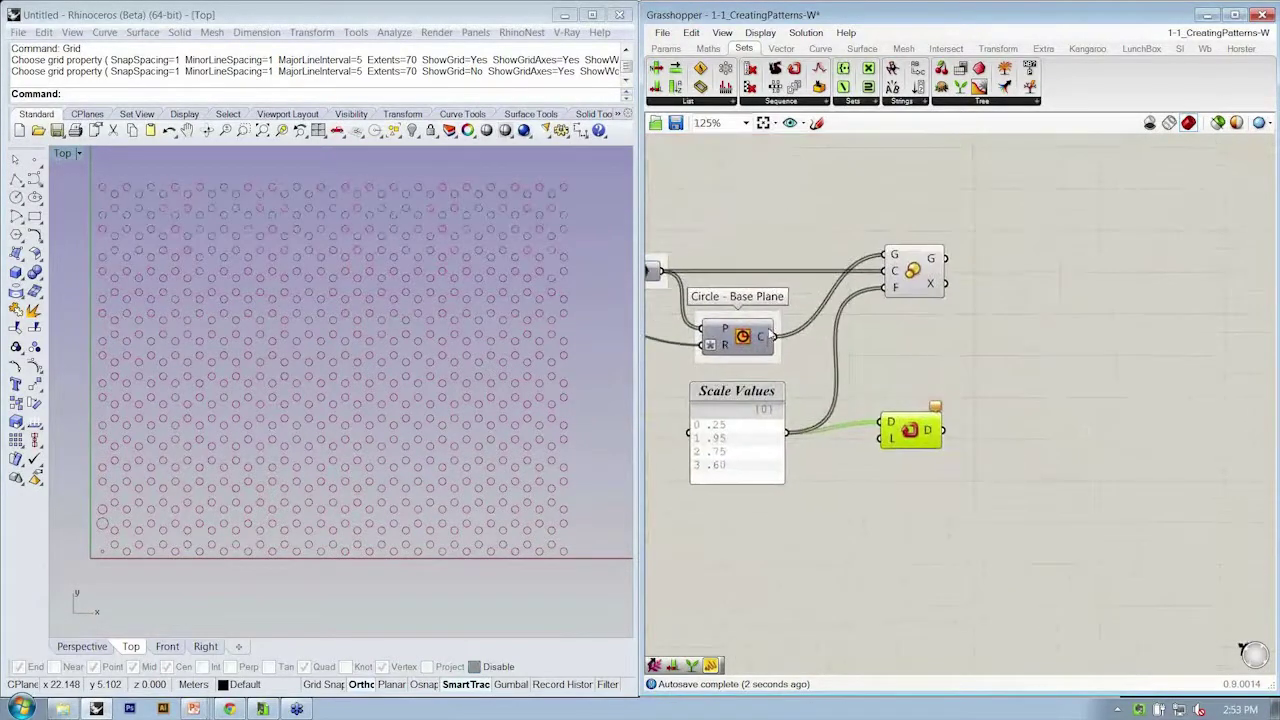
{"action": "mouse_move", "coordinate": [772, 337]}
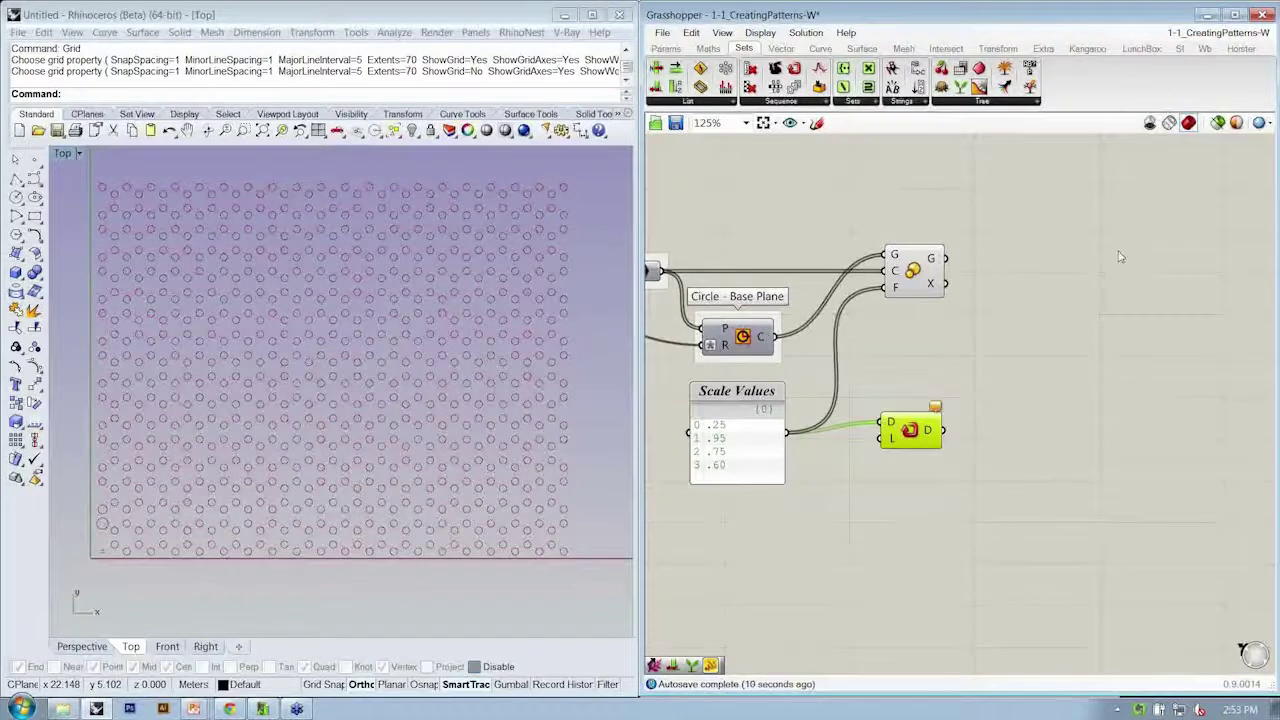
Step: Add a List Length component counting the circles and position Repeat Data beside it
{"action": "left_click", "coordinate": [685, 102]}
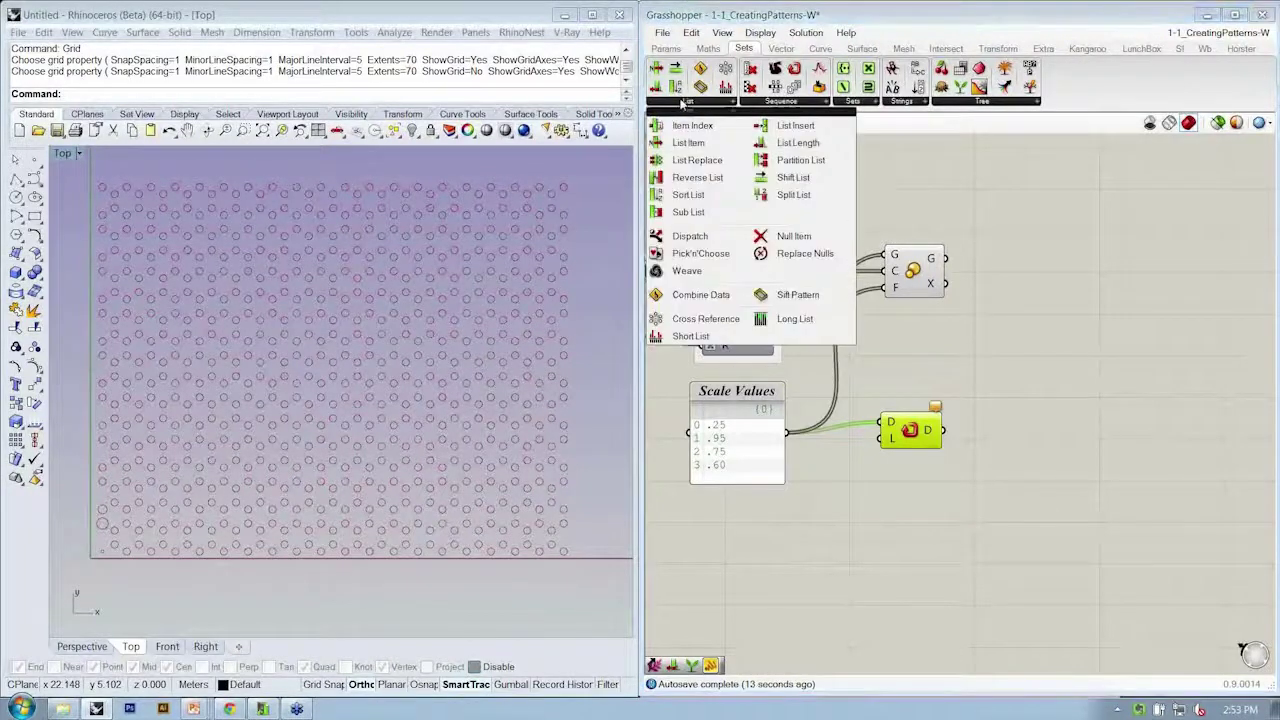
{"action": "left_click", "coordinate": [785, 147]}
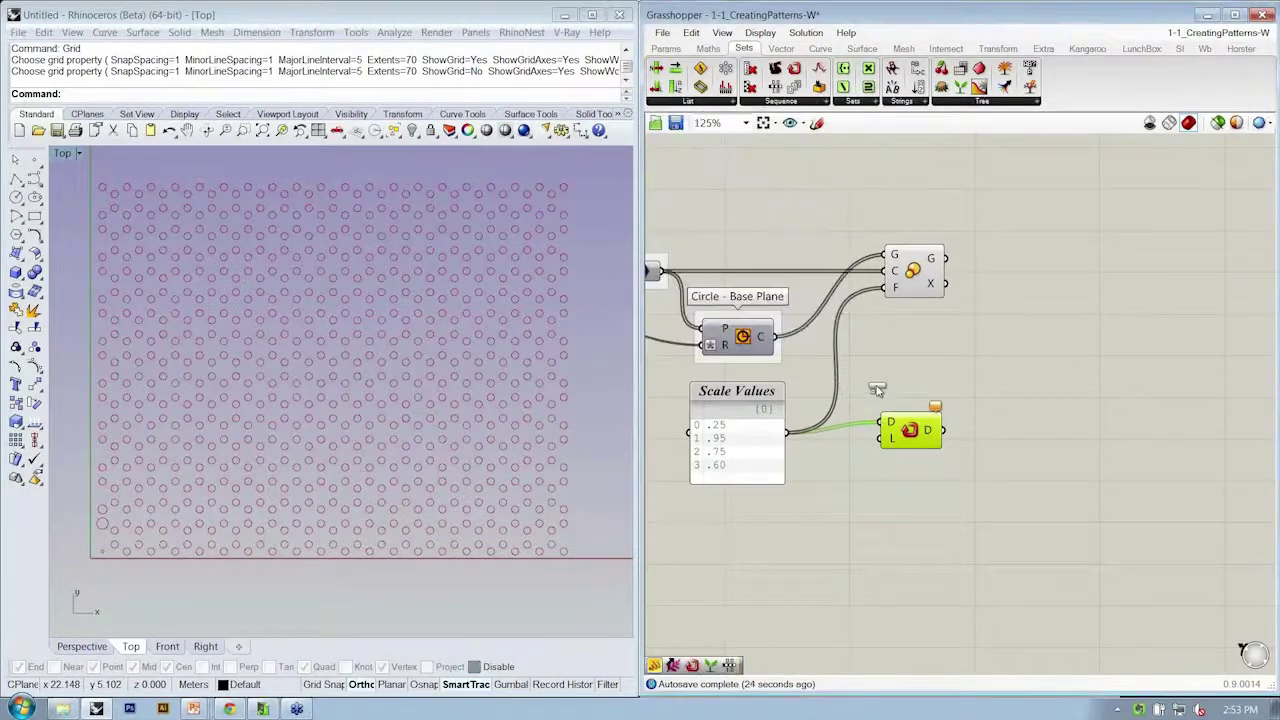
{"action": "left_click", "coordinate": [880, 384]}
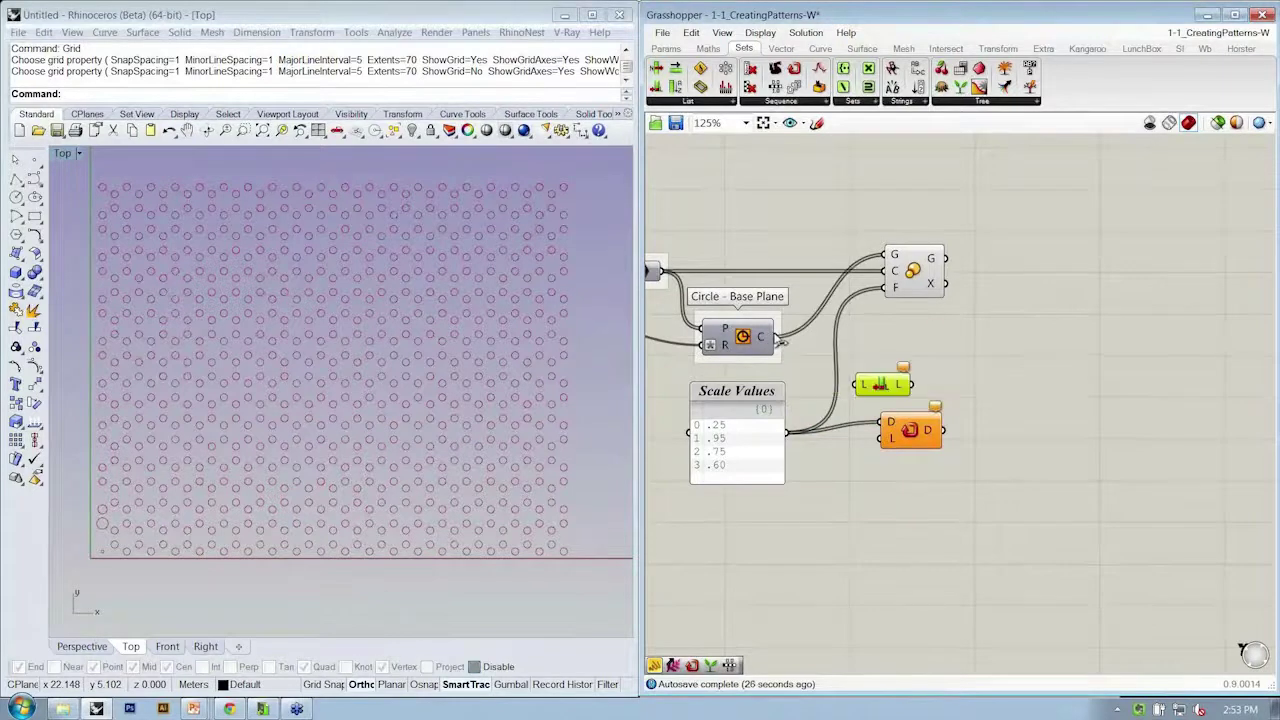
{"action": "left_click_drag", "start_coordinate": [776, 337], "coordinate": [858, 385]}
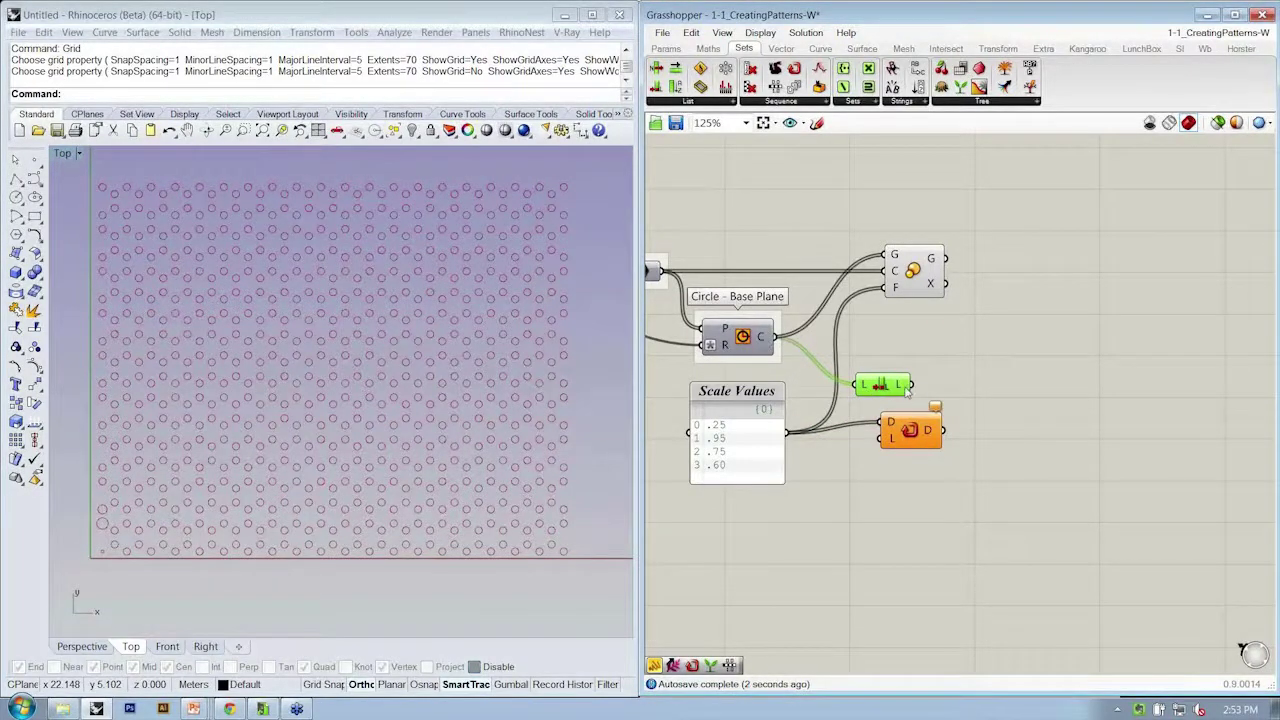
{"action": "mouse_move", "coordinate": [907, 391]}
{"action": "left_click_drag", "start_coordinate": [916, 438], "coordinate": [923, 352]}
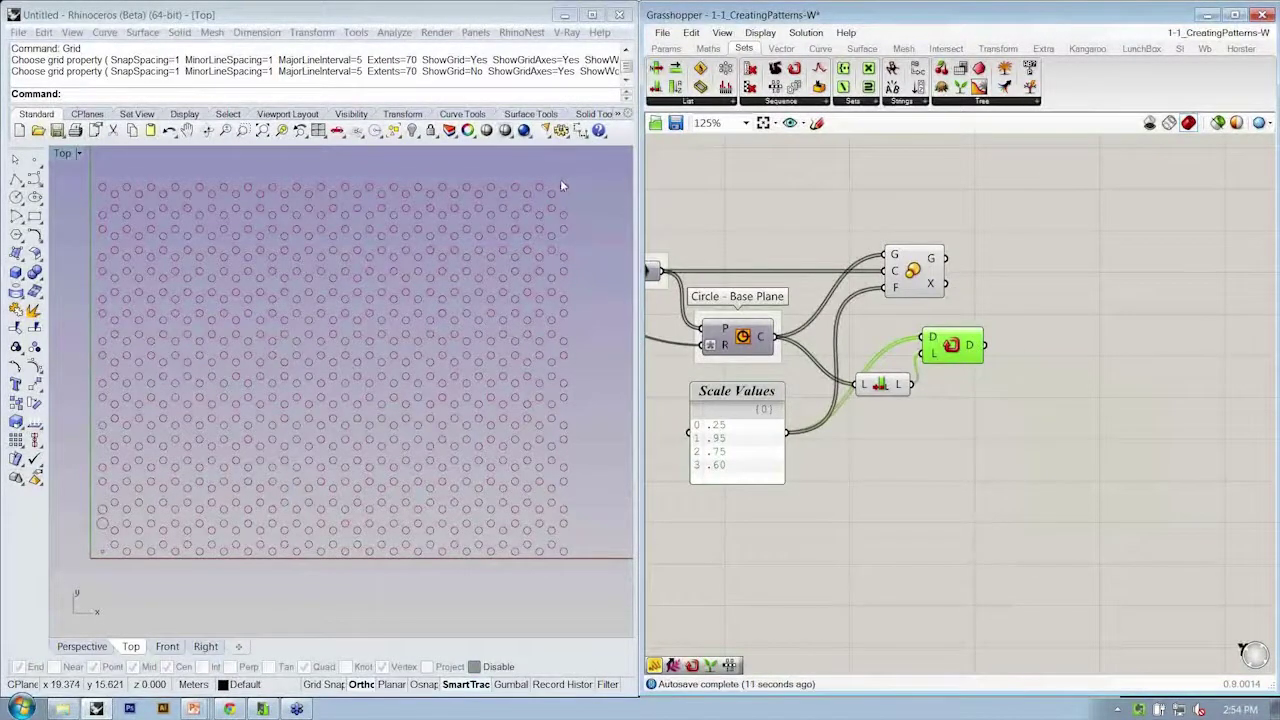
Step: Spread out the Scale, List Length and Repeat Data components on the canvas
{"action": "left_click_drag", "start_coordinate": [929, 280], "coordinate": [1166, 290]}
{"action": "left_click_drag", "start_coordinate": [874, 388], "coordinate": [822, 362]}
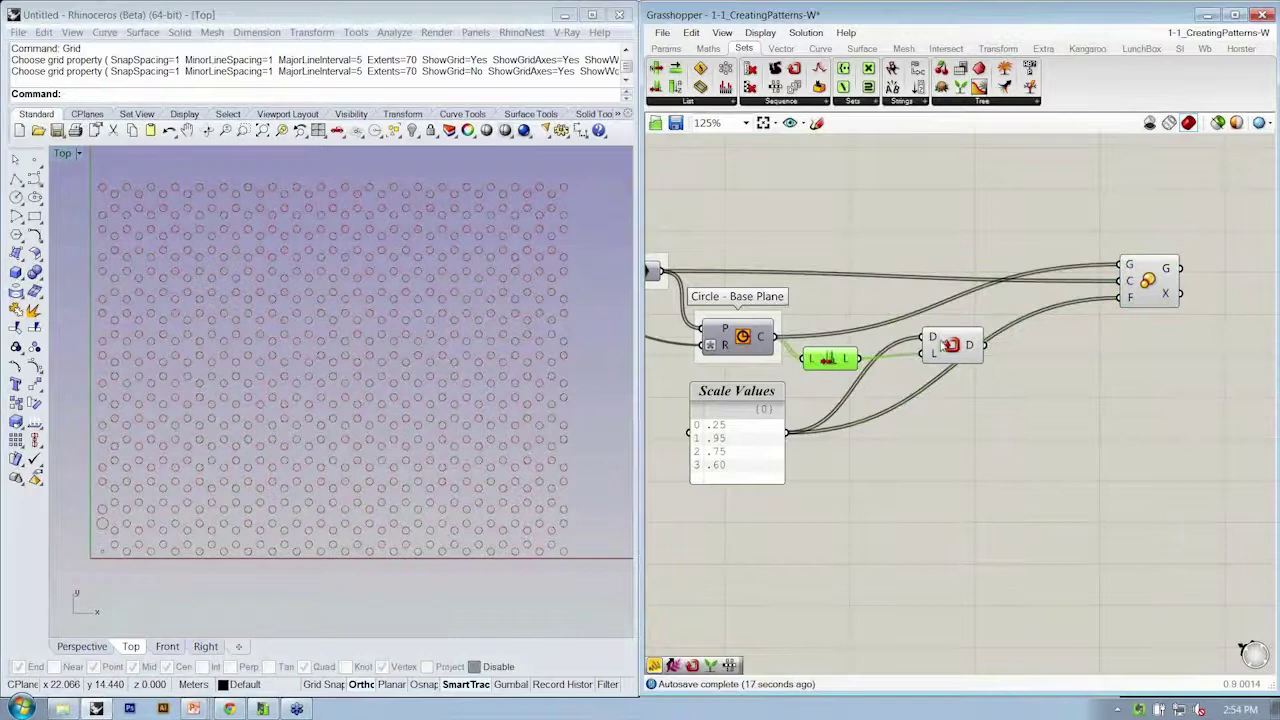
{"action": "left_click_drag", "start_coordinate": [944, 345], "coordinate": [918, 381]}
{"action": "left_click_drag", "start_coordinate": [828, 358], "coordinate": [828, 372]}
Step: Group the List Length component and name the group 'List Length'
{"action": "key", "text": "ctrl+g"}
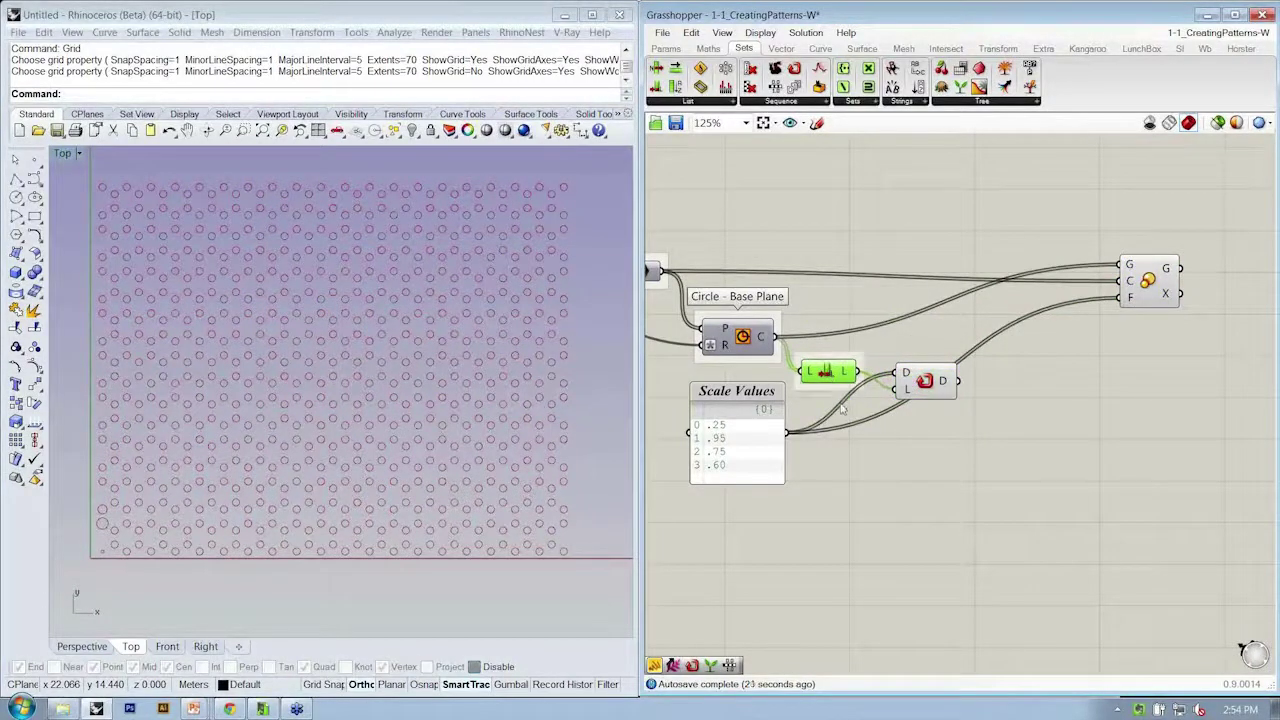
{"action": "scroll", "coordinate": [840, 400], "scroll_direction": "up", "scroll_amount": 2}
{"action": "right_click", "coordinate": [846, 392]}
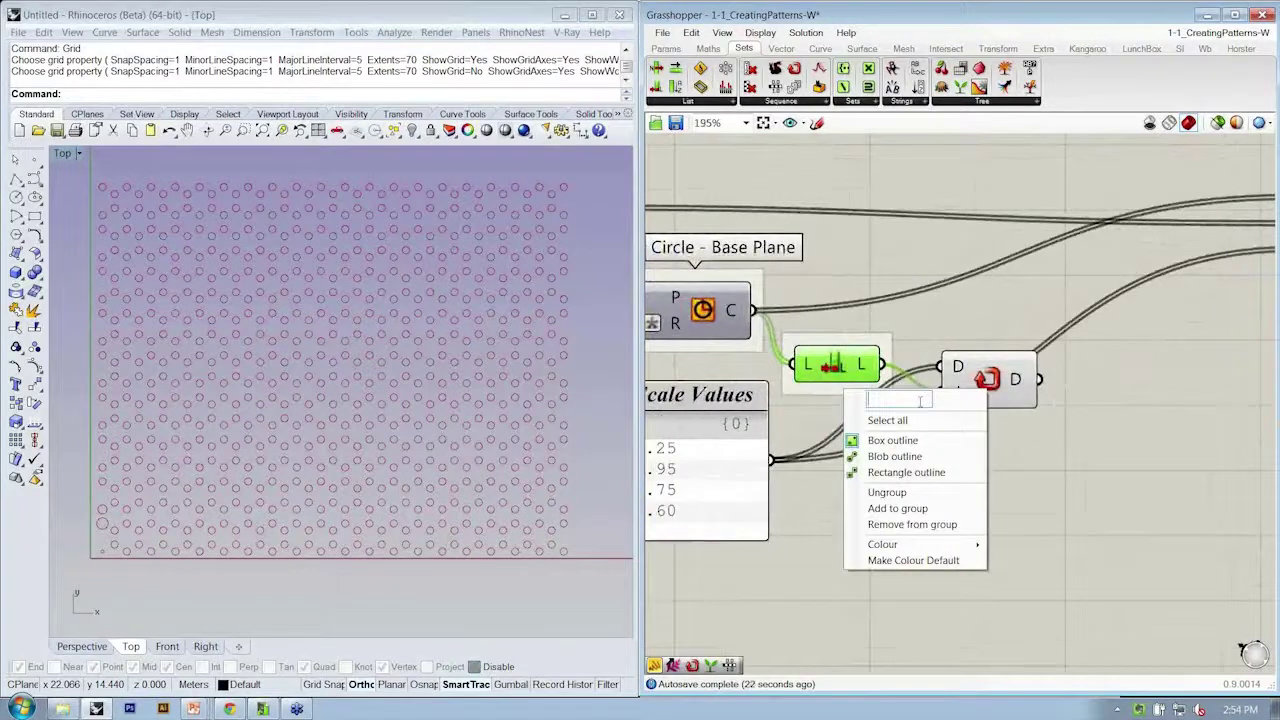
{"action": "type", "text": "List Length"}
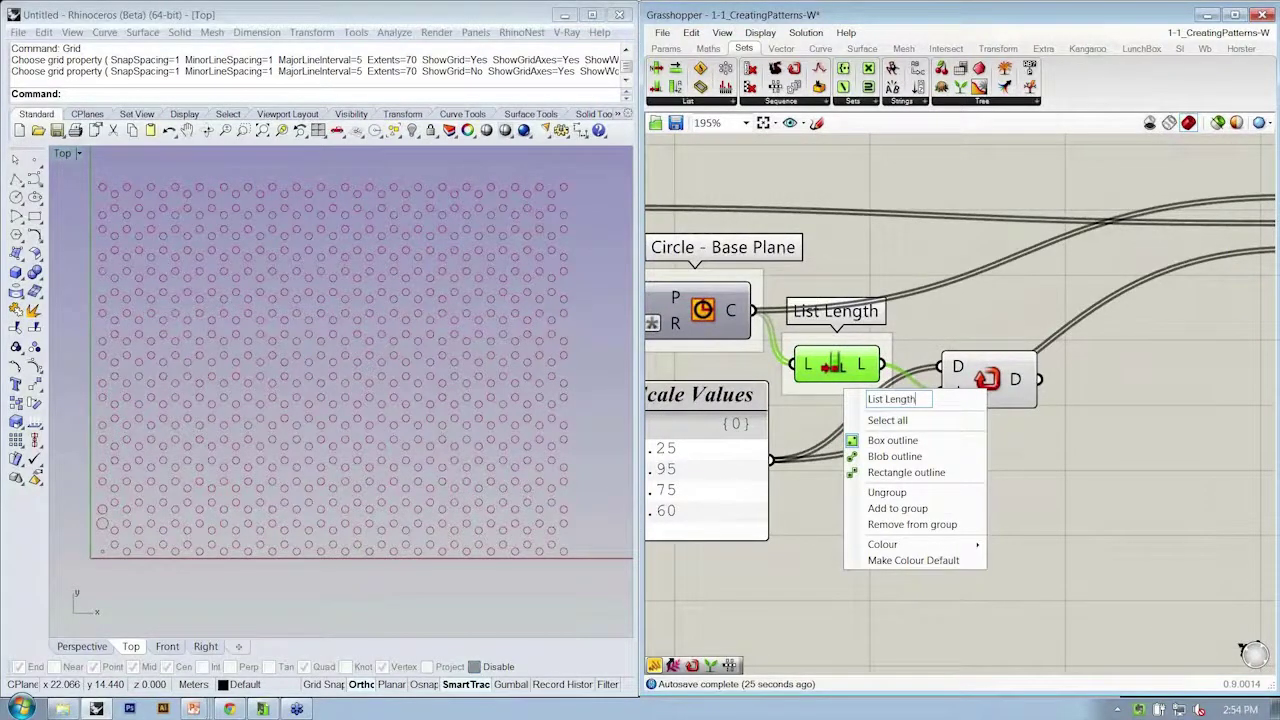
{"action": "key", "text": "Return"}
Step: Move Repeat Data down, group it and name the group 'Repeat Data'
{"action": "left_click_drag", "start_coordinate": [836, 372], "coordinate": [848, 389]}
{"action": "left_click_drag", "start_coordinate": [999, 373], "coordinate": [992, 453]}
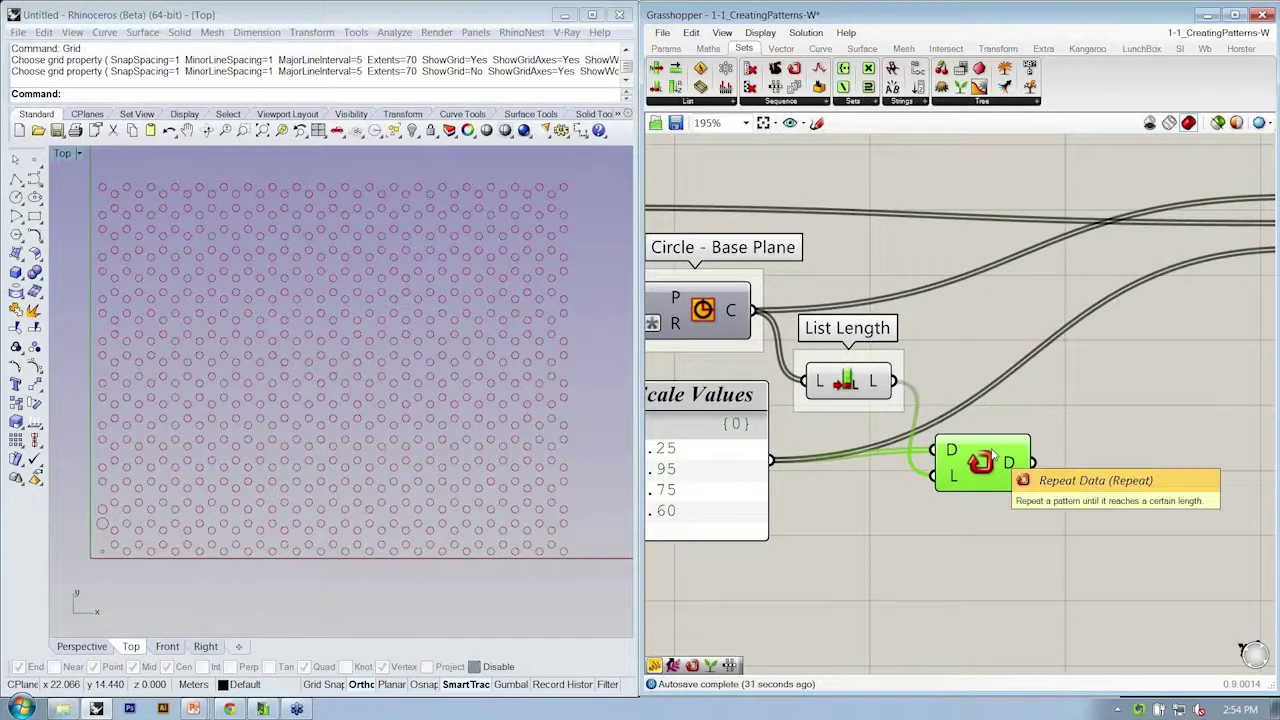
{"action": "key", "text": "ctrl+g"}
{"action": "right_click", "coordinate": [999, 504]}
{"action": "type", "text": "Re"}
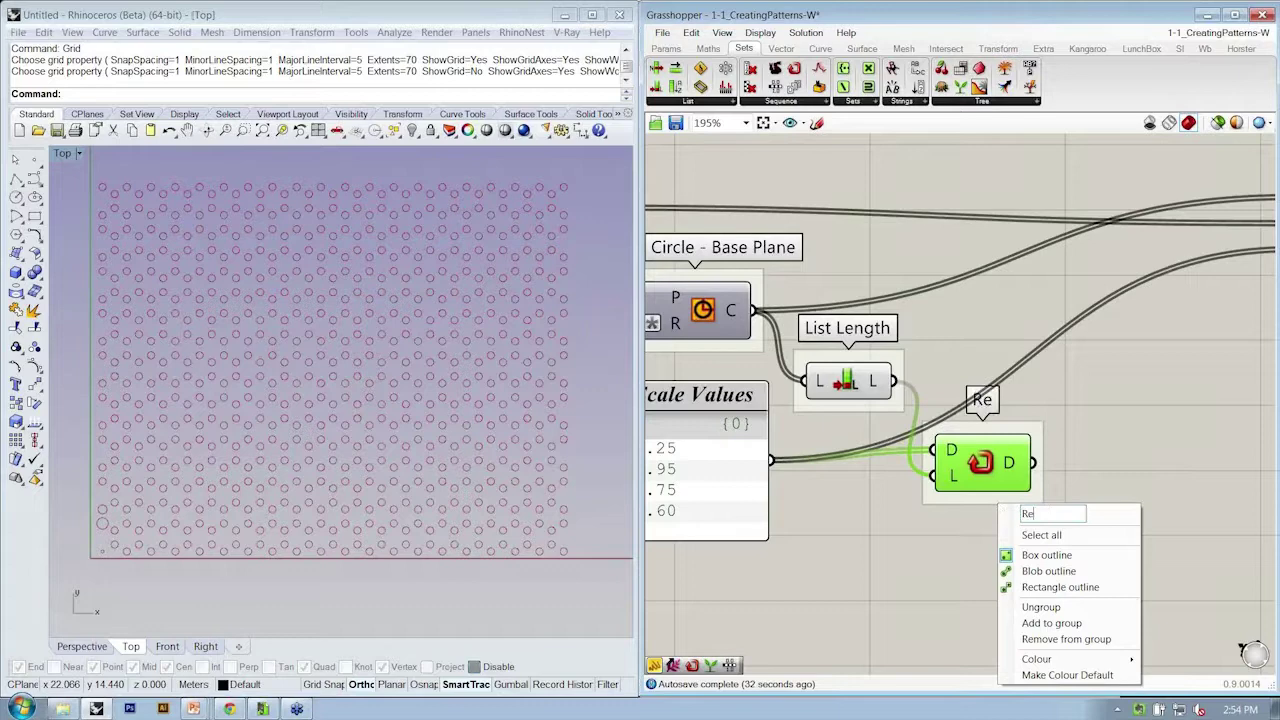
{"action": "type", "text": "peat Data"}
{"action": "key", "text": "Return"}
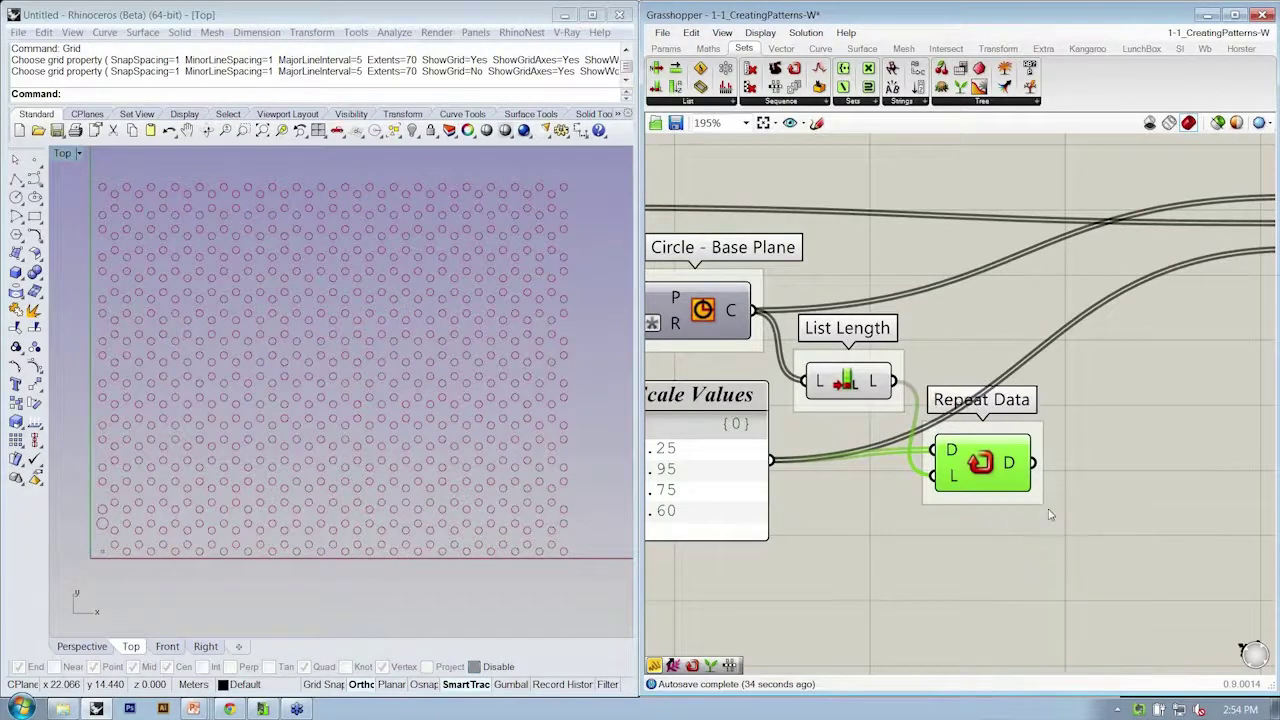
Step: Name the Scale component's group 'Scale'
{"action": "scroll", "coordinate": [1107, 402], "scroll_direction": "down", "scroll_amount": 4}
{"action": "left_click_drag", "start_coordinate": [1186, 328], "coordinate": [1178, 312]}
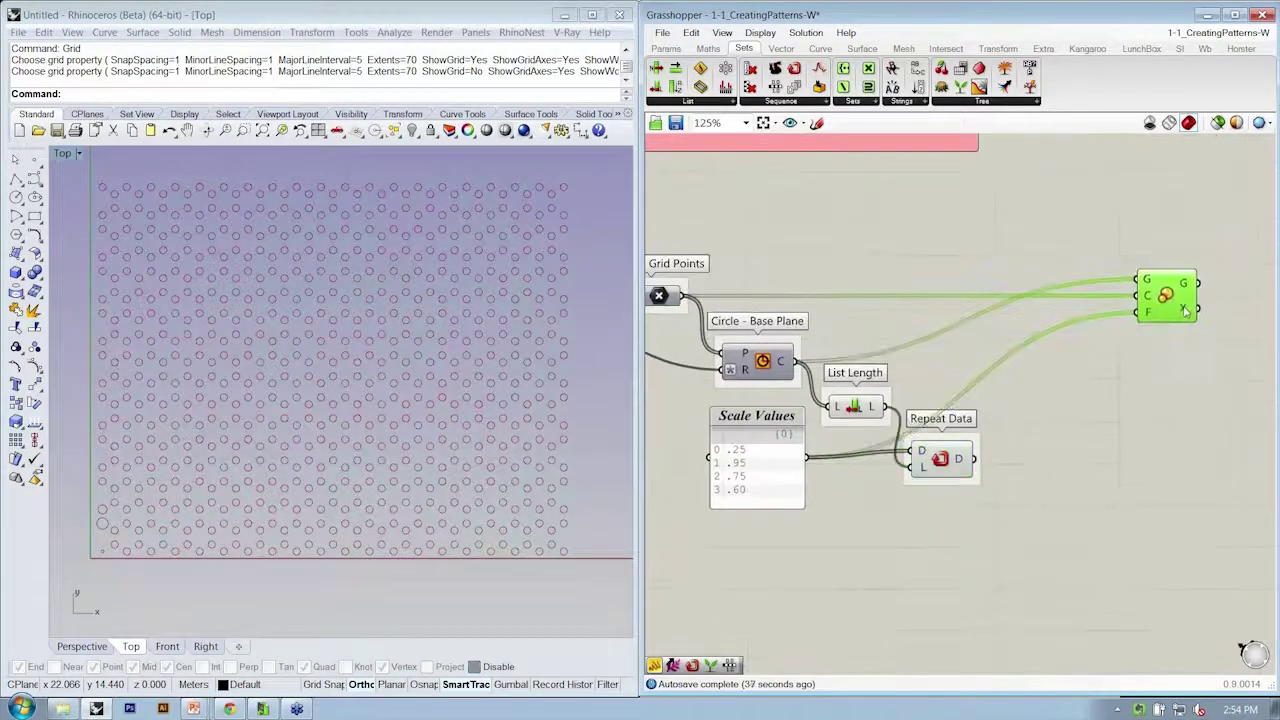
{"action": "right_click", "coordinate": [1175, 325]}
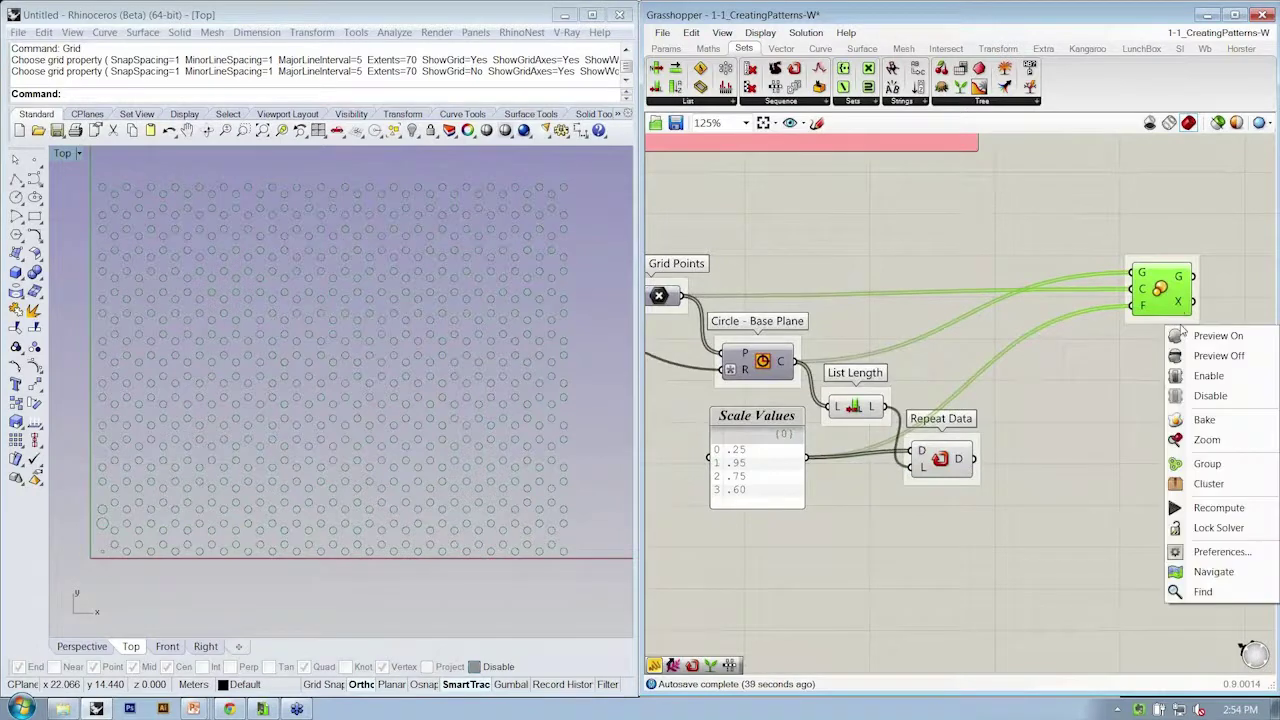
{"action": "right_click", "coordinate": [1176, 327]}
{"action": "type", "text": "Scale"}
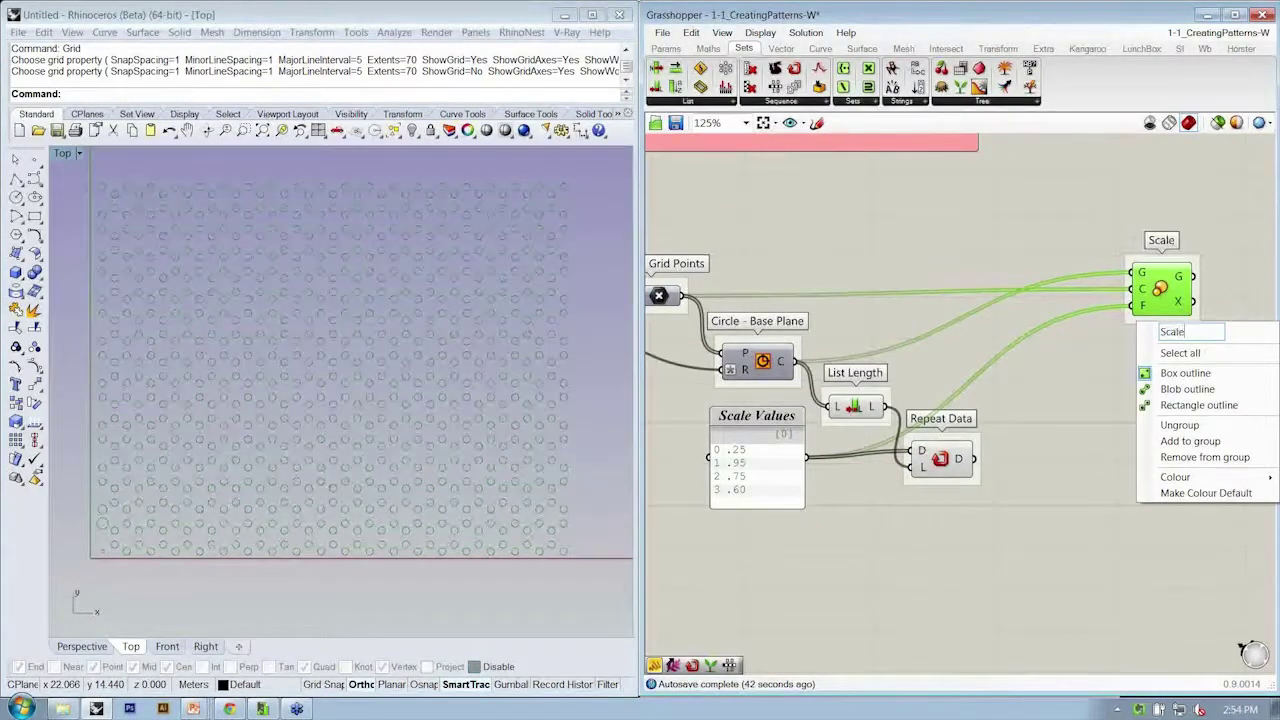
{"action": "key", "text": "Return"}
{"action": "left_click", "coordinate": [1158, 427]}
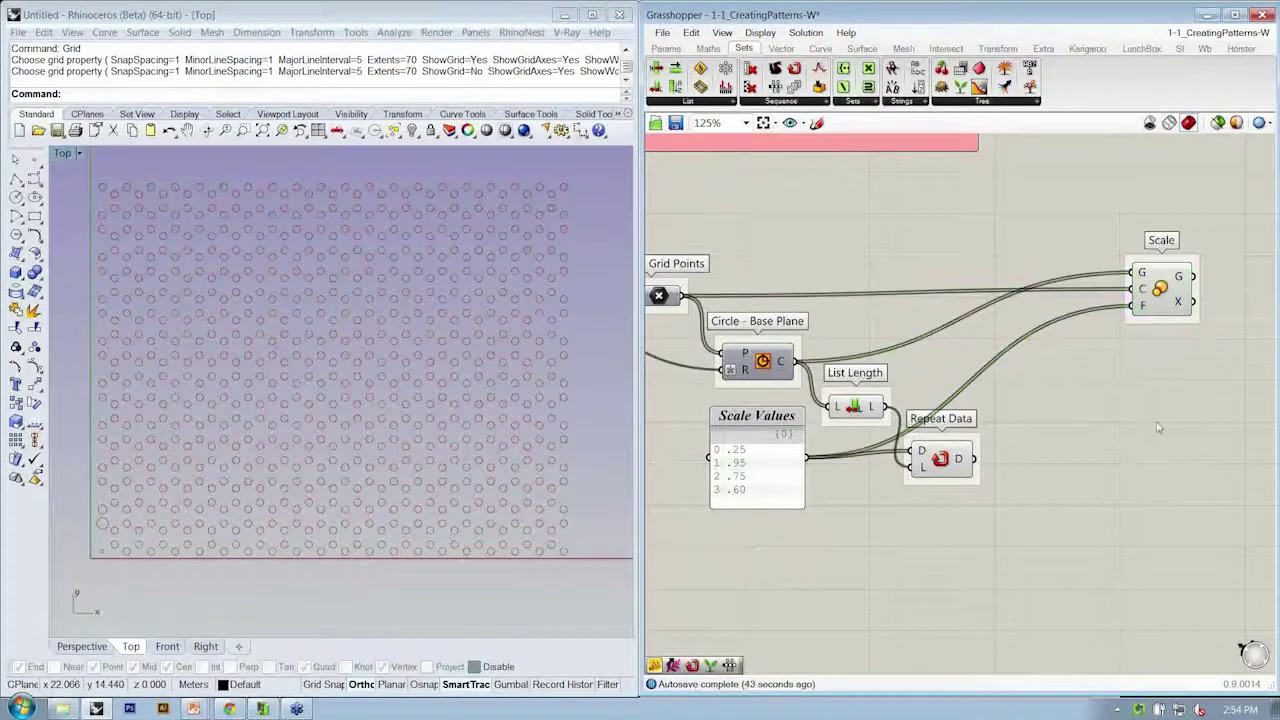
Step: Connect Repeat Data's D output to the Scale component's F factor input
{"action": "left_click_drag", "start_coordinate": [951, 461], "coordinate": [967, 466]}
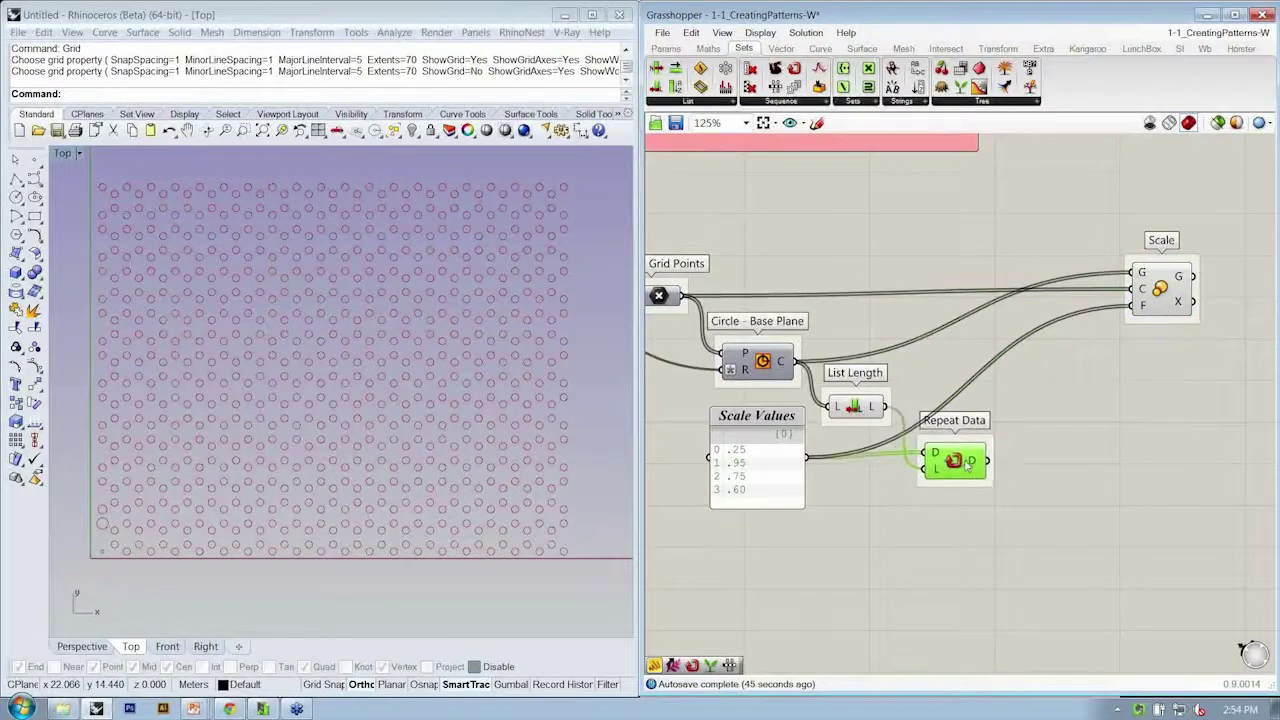
{"action": "mouse_move", "coordinate": [973, 463]}
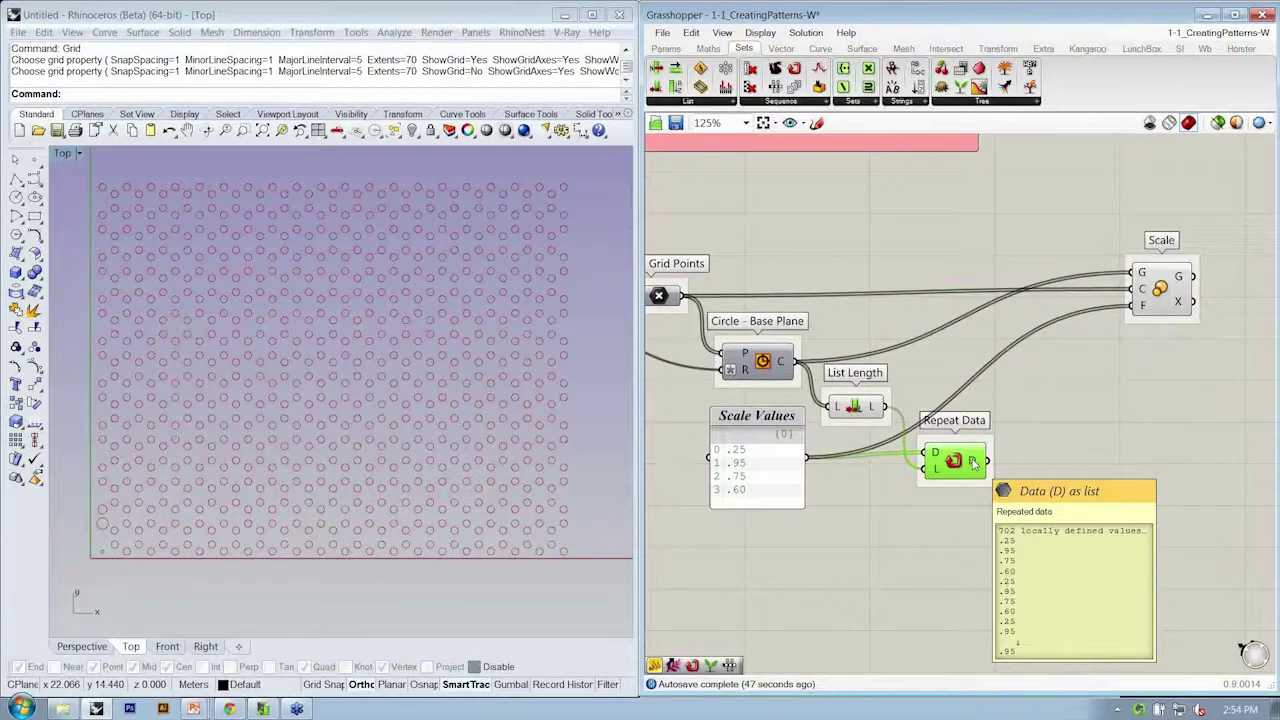
{"action": "left_click_drag", "start_coordinate": [995, 463], "coordinate": [1130, 297]}
{"action": "left_click", "coordinate": [1139, 351]}
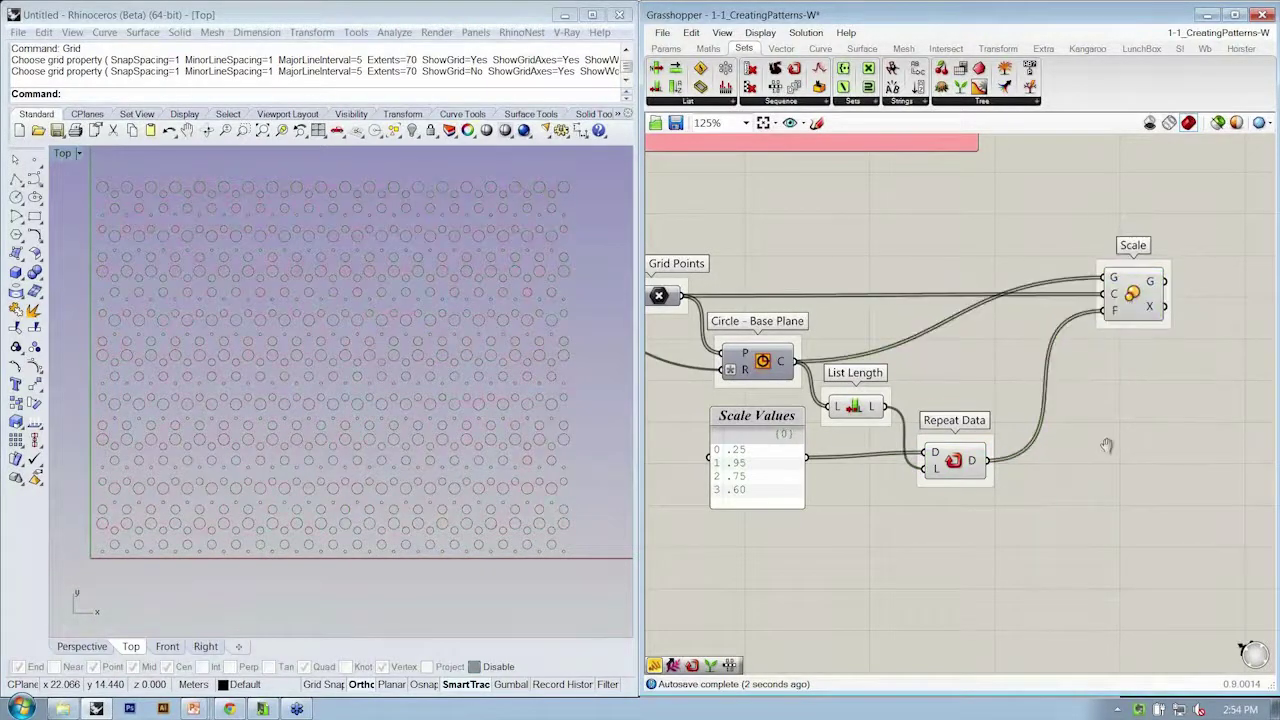
Step: Pan and zoom the Rhino Top view to inspect the circles in four sizes
{"action": "right_click_drag", "start_coordinate": [1107, 447], "coordinate": [1075, 414]}
{"action": "right_click_drag", "start_coordinate": [351, 507], "coordinate": [371, 529]}
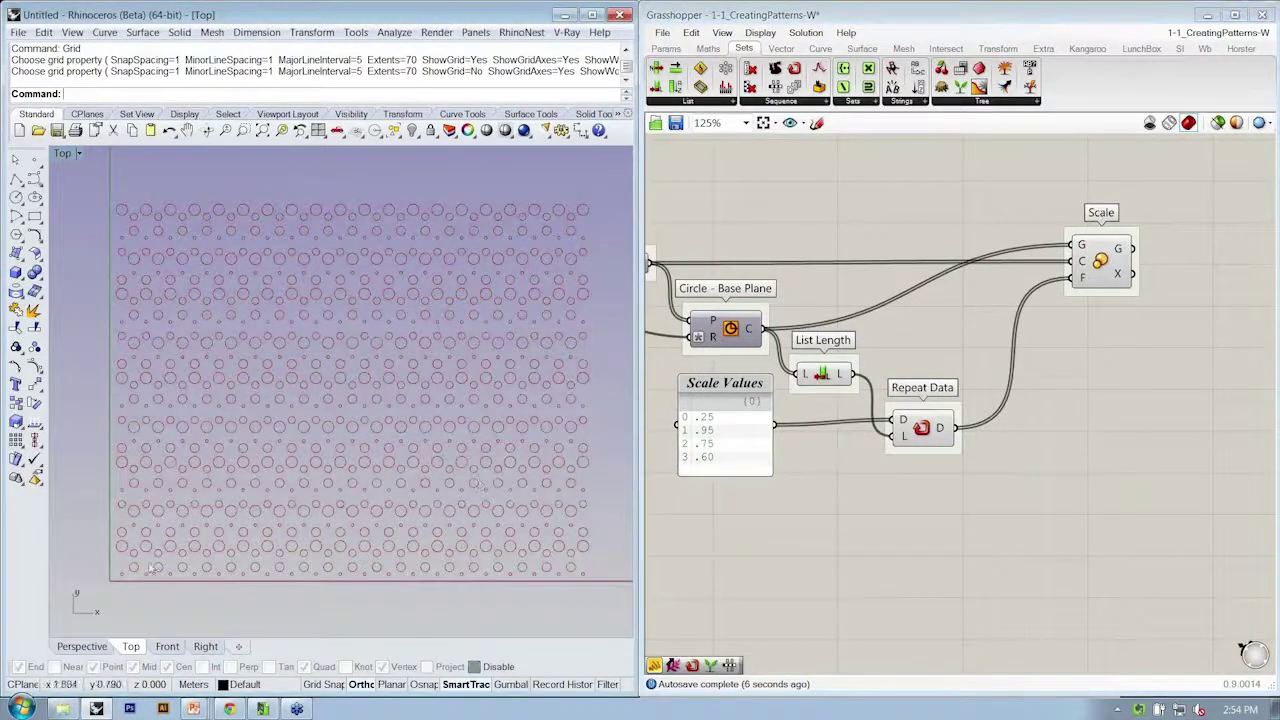
{"action": "scroll", "coordinate": [153, 568], "scroll_direction": "up", "scroll_amount": 3}
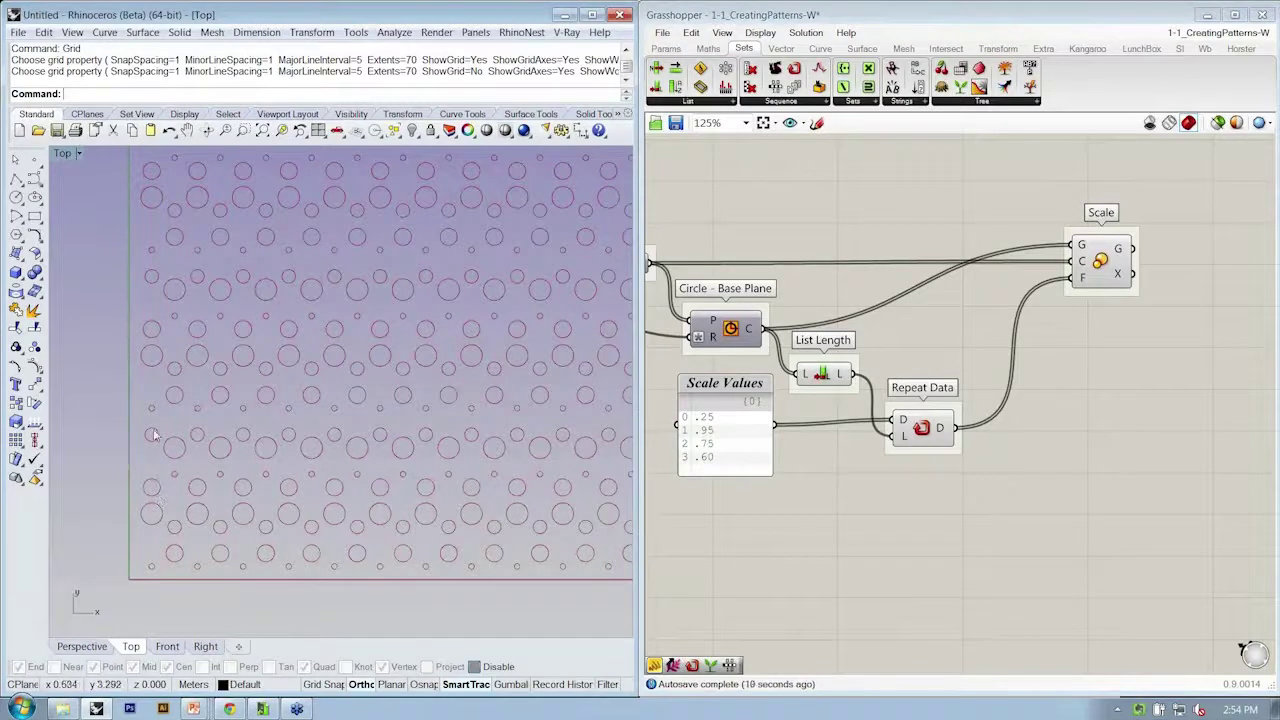
{"action": "scroll", "coordinate": [153, 434], "scroll_direction": "down", "scroll_amount": 3}
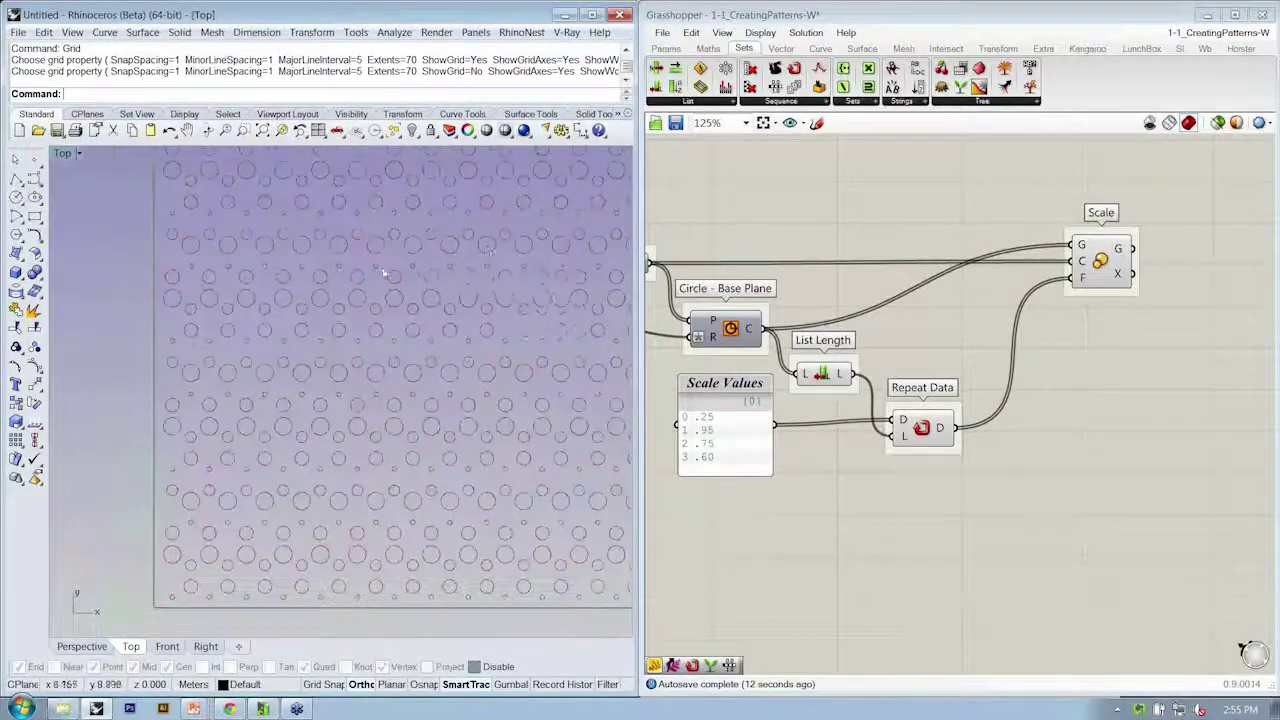
{"action": "scroll", "coordinate": [743, 360], "scroll_direction": "down", "scroll_amount": 3}
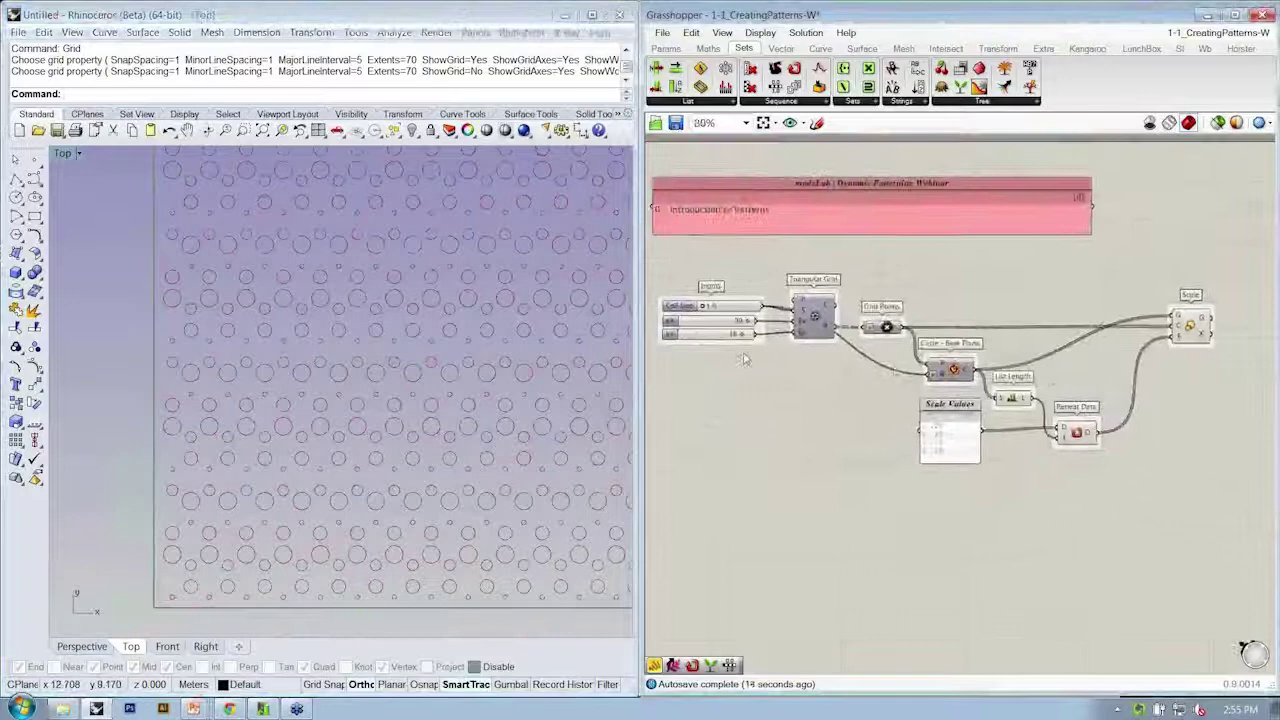
Step: Set the triangular grid sliders to eX 40 and eY 14
{"action": "mouse_move", "coordinate": [742, 338]}
{"action": "left_mouse_down"}
{"action": "mouse_move", "coordinate": [724, 342]}
{"action": "mouse_move", "coordinate": [738, 342]}
{"action": "left_mouse_up"}
{"action": "left_click", "coordinate": [371, 326]}
{"action": "scroll", "coordinate": [371, 326], "scroll_direction": "down", "scroll_amount": 3}
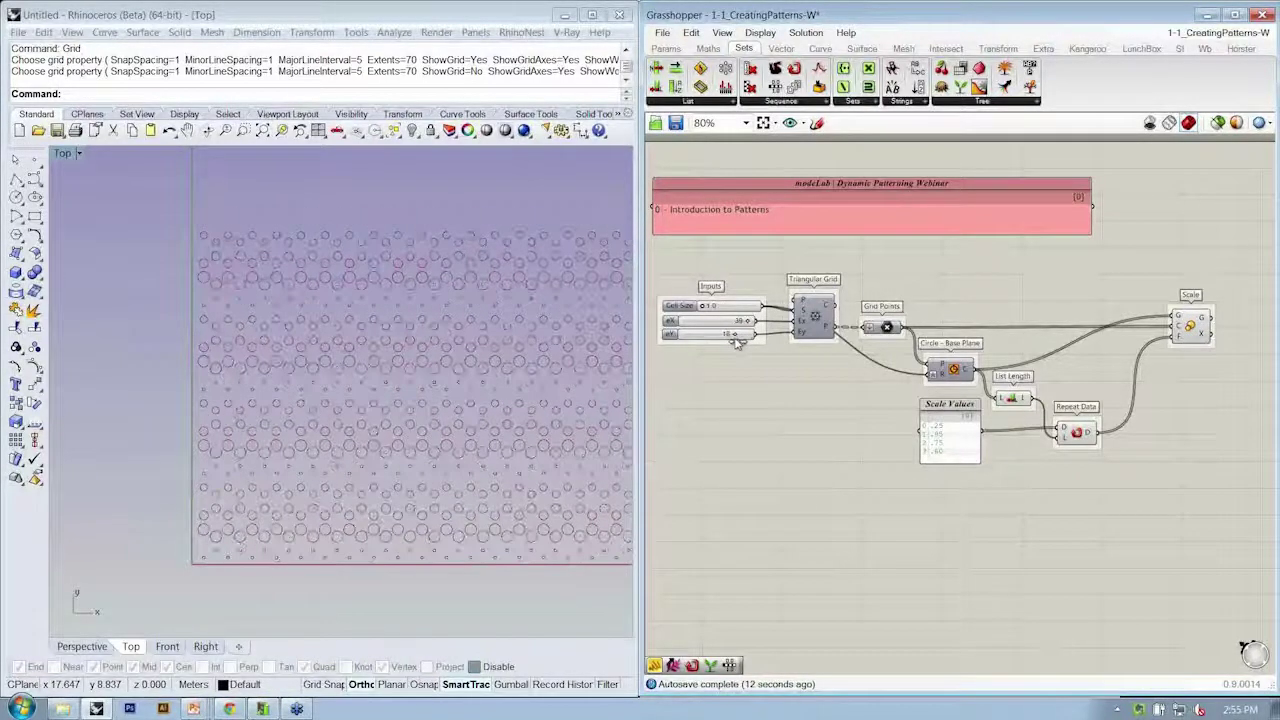
{"action": "right_click_drag", "start_coordinate": [631, 512], "coordinate": [553, 507]}
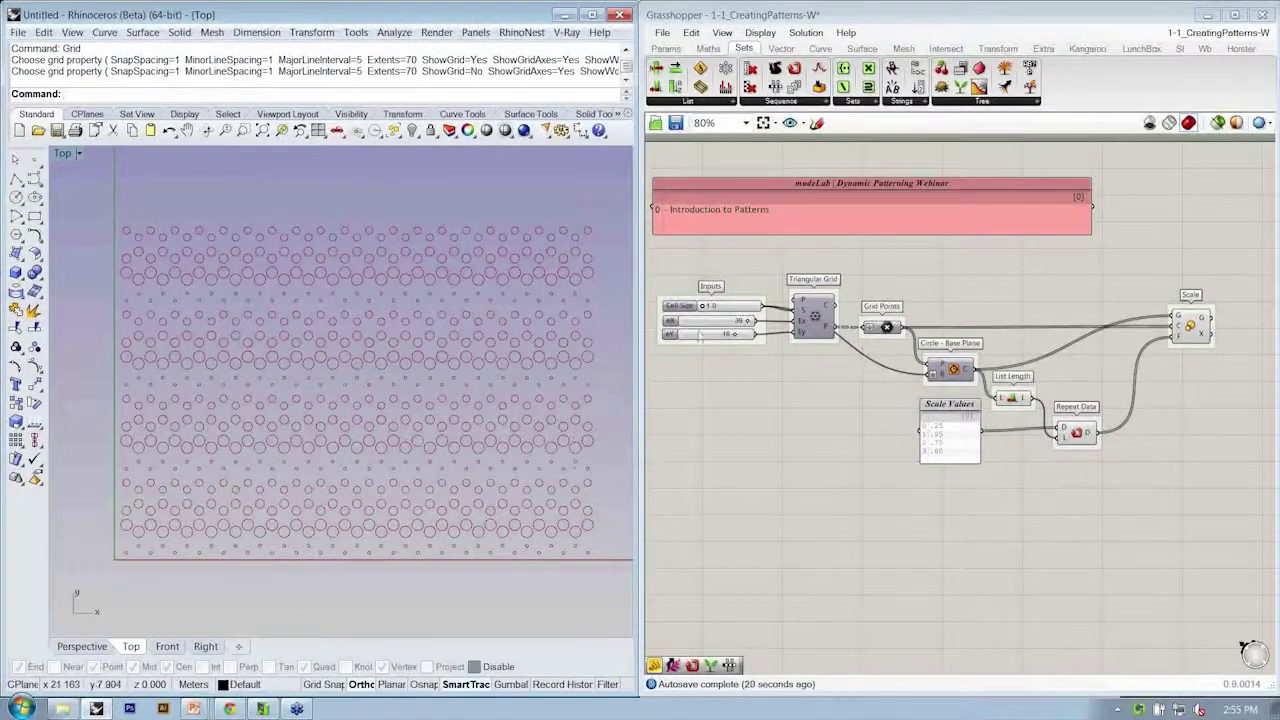
{"action": "scroll", "coordinate": [760, 338], "scroll_direction": "up", "scroll_amount": 2}
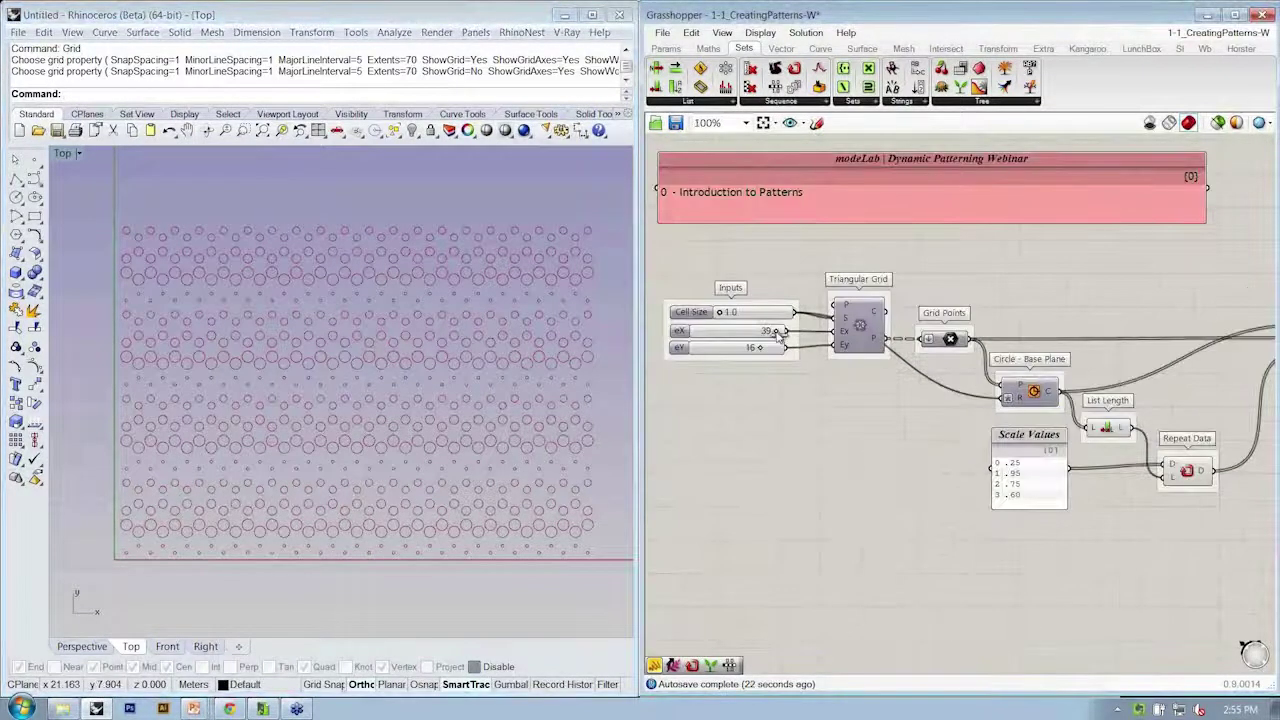
{"action": "mouse_move", "coordinate": [778, 334]}
{"action": "left_mouse_down"}
{"action": "mouse_move", "coordinate": [748, 336]}
{"action": "mouse_move", "coordinate": [787, 340]}
{"action": "left_mouse_up"}
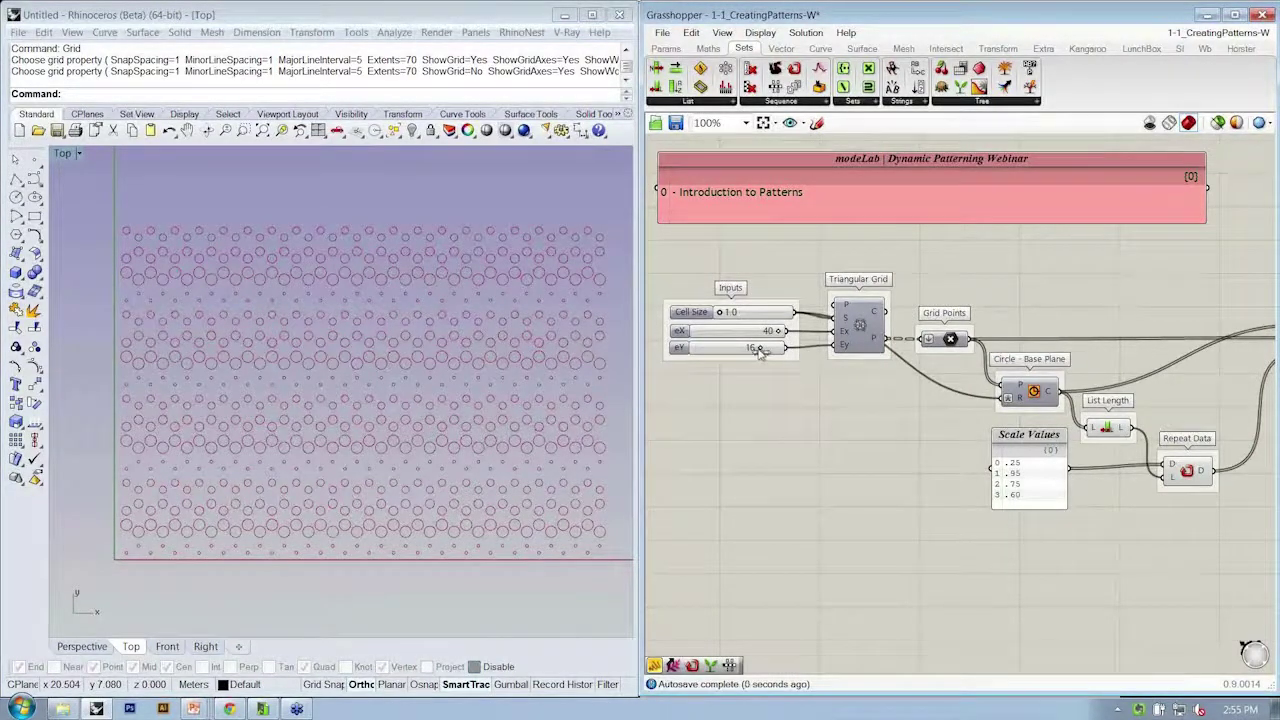
{"action": "left_click_drag", "start_coordinate": [759, 351], "coordinate": [752, 352]}
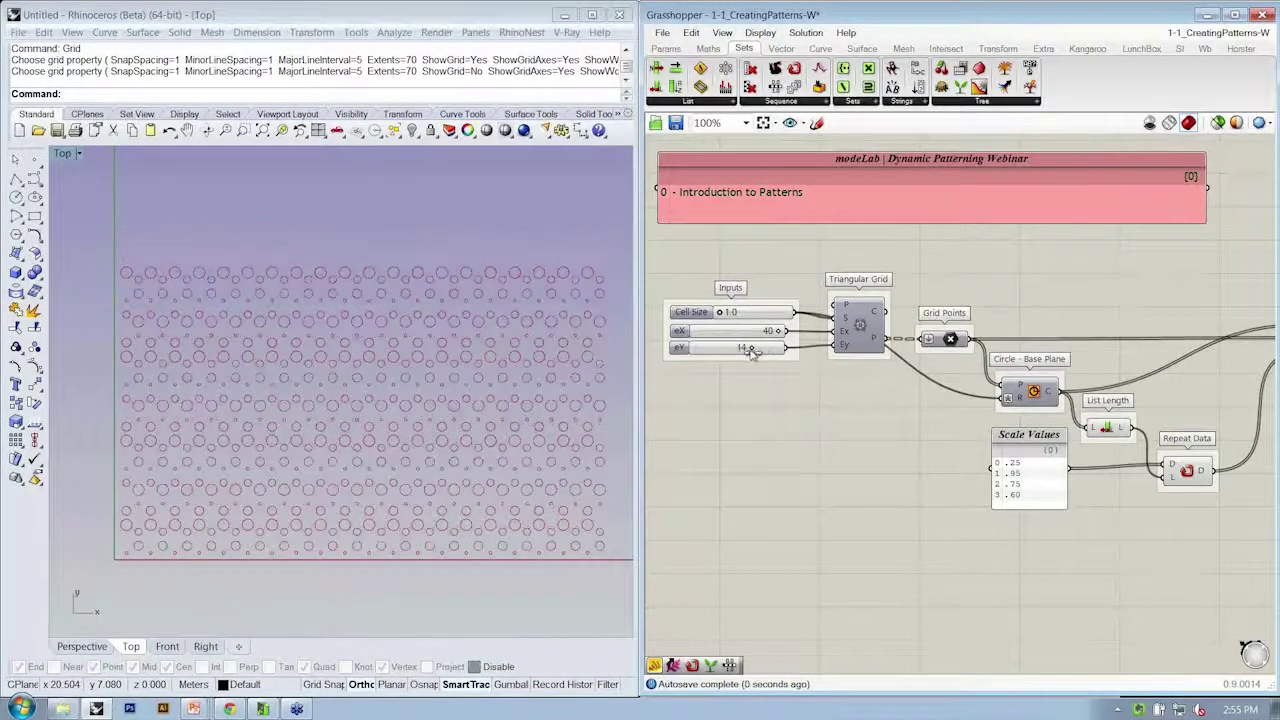
Step: Change Scale Values to .25, .95, .75, .95, .60 and raise the eY slider
{"action": "double_click", "coordinate": [1020, 478]}
{"action": "left_click", "coordinate": [917, 423]}
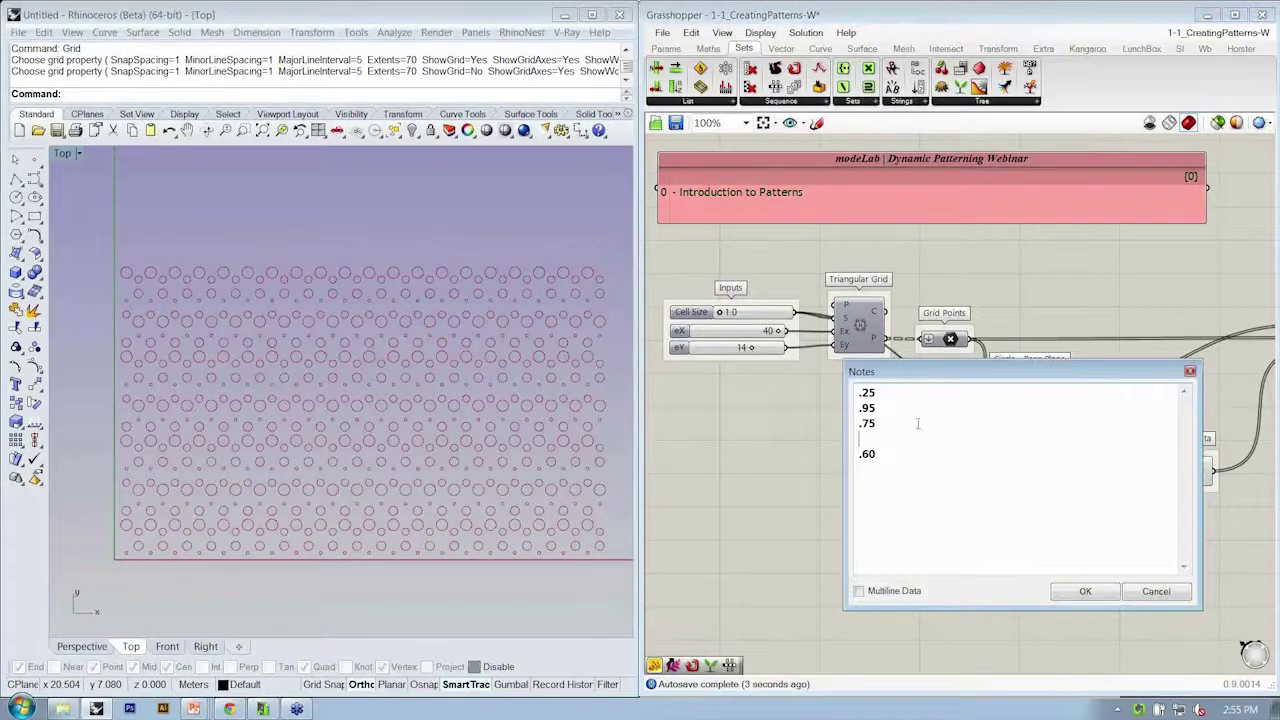
{"action": "left_click", "coordinate": [1085, 591]}
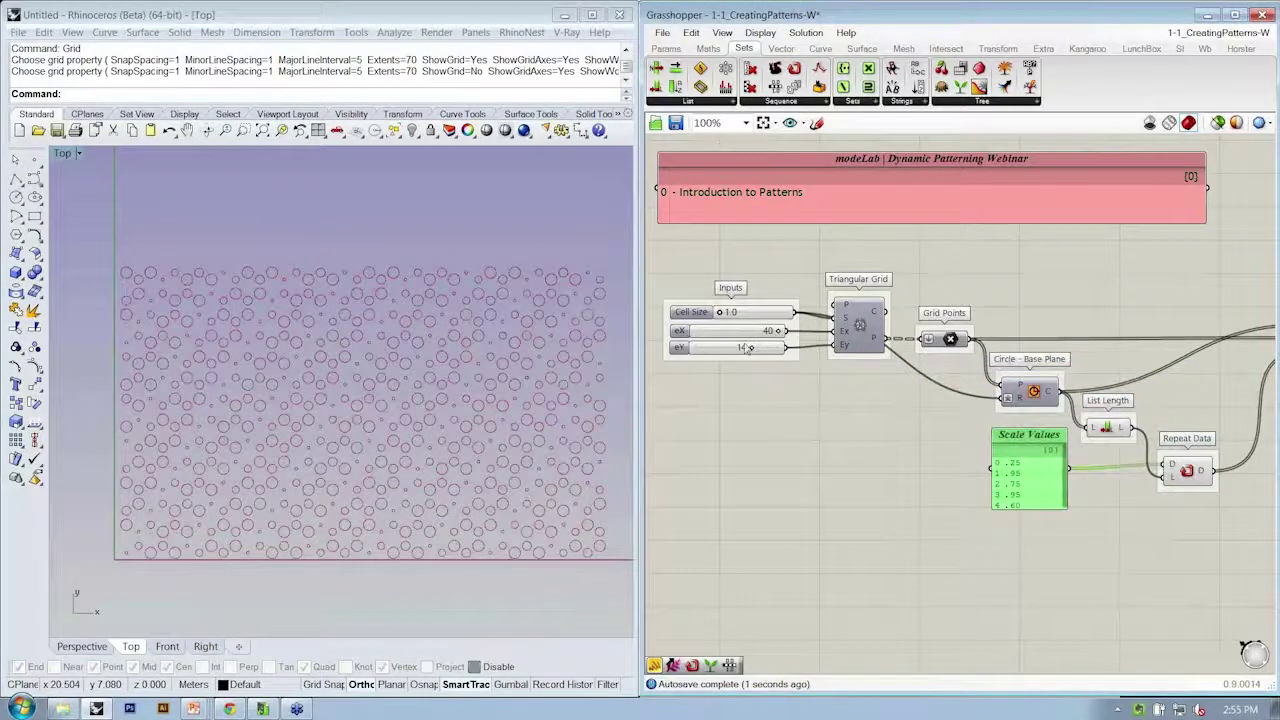
{"action": "left_click_drag", "start_coordinate": [750, 347], "coordinate": [760, 350]}
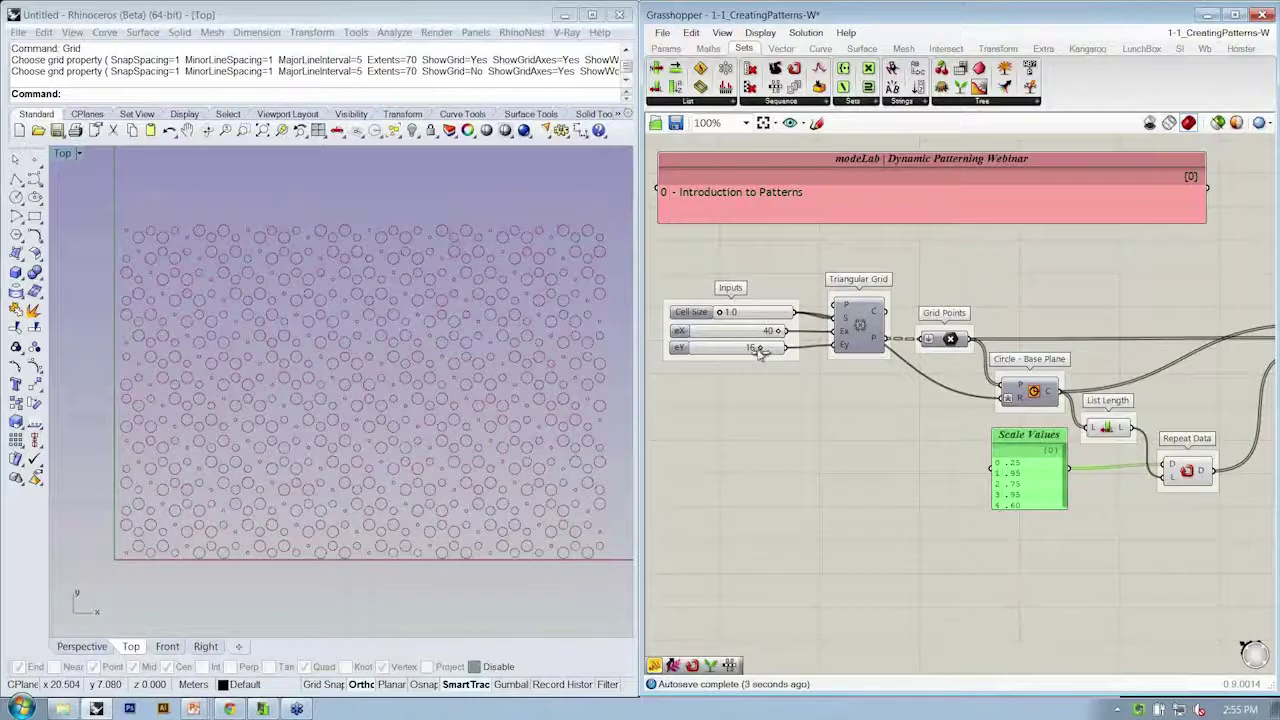